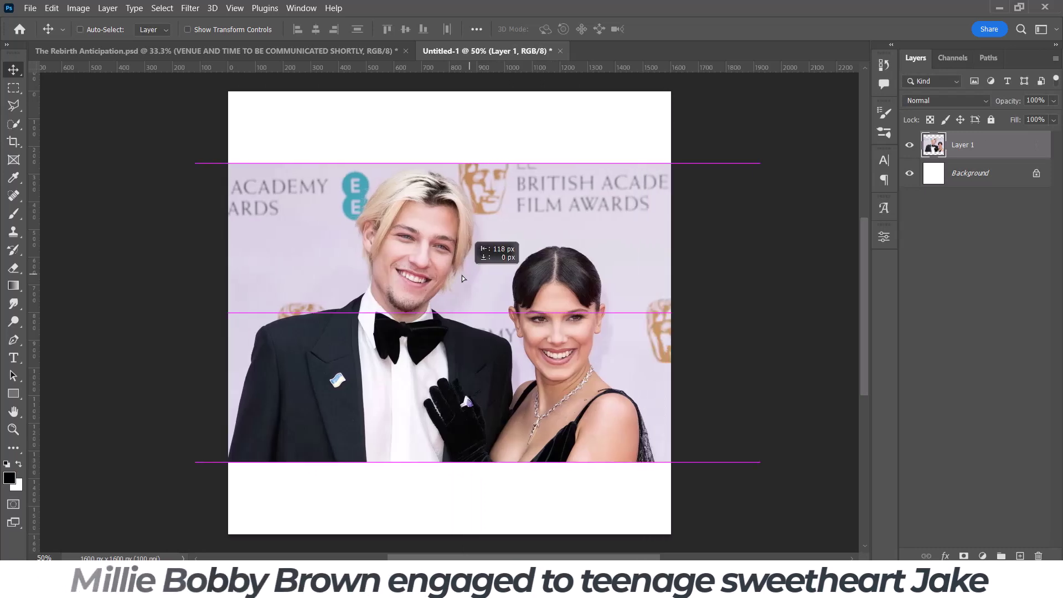
Drag the couple's photo slightly right into place, commit it, and duplicate it as Layer 1 copy.
drag(463, 257, 506, 277)
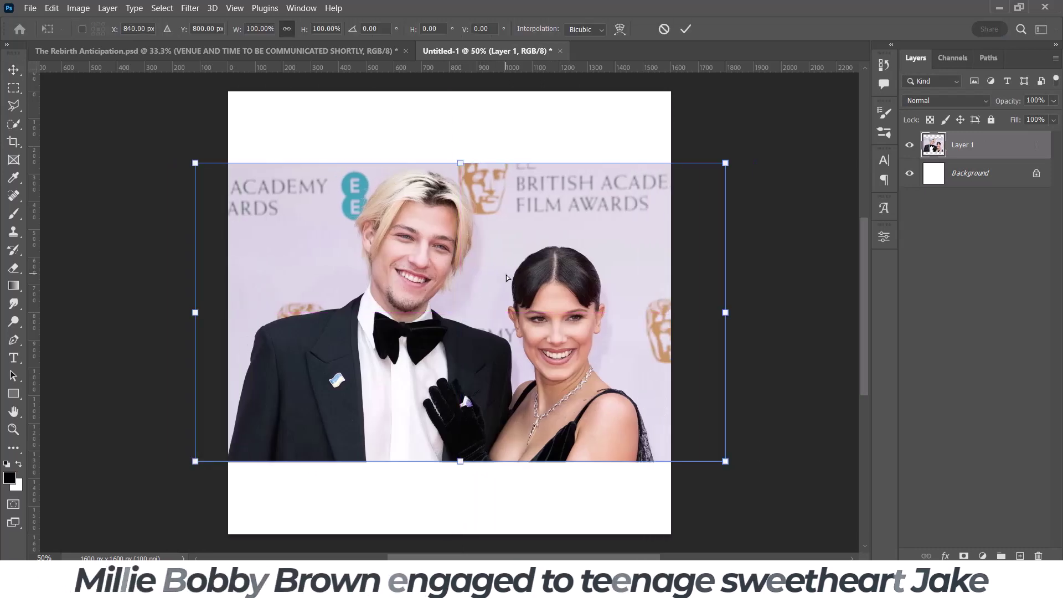
drag(506, 276, 518, 275)
key(Return)
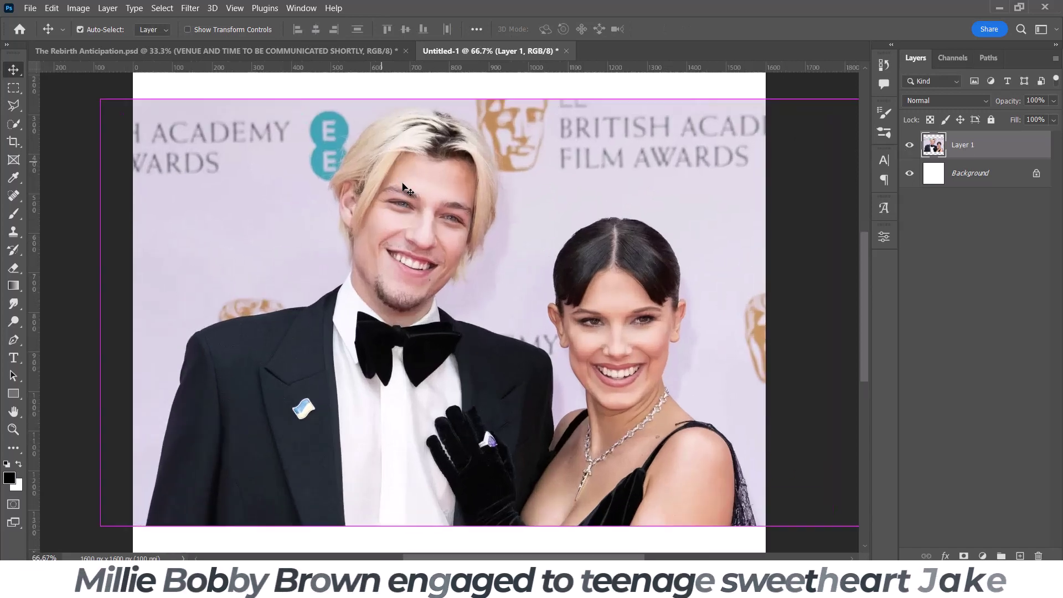
key(ctrl+j)
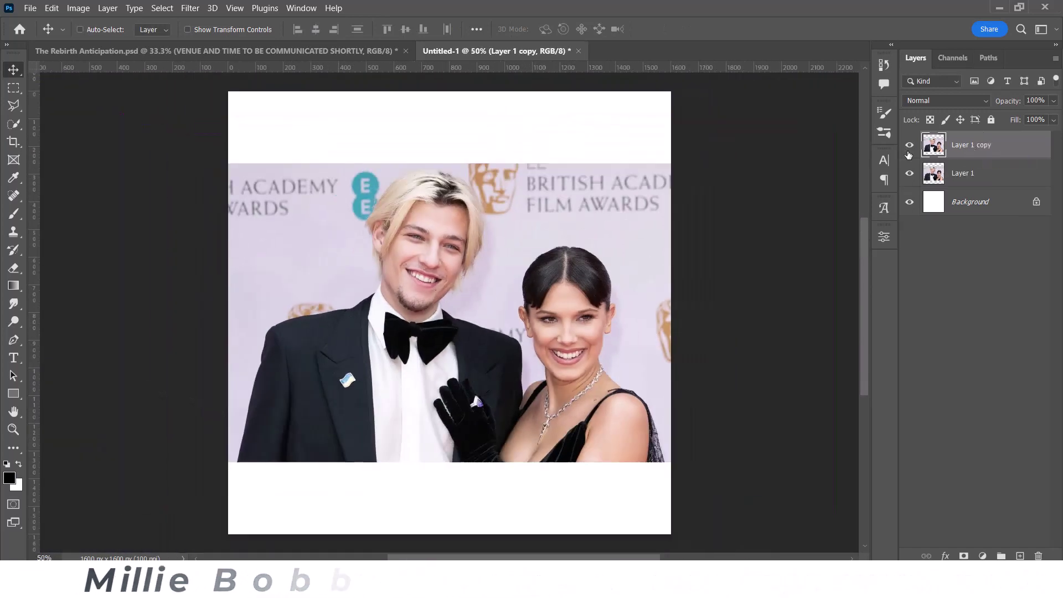
Apply Topaz Detail 2 with the Bold Detail preset as a smart filter on Layer 1 copy.
click(190, 8)
mouse_move(211, 320)
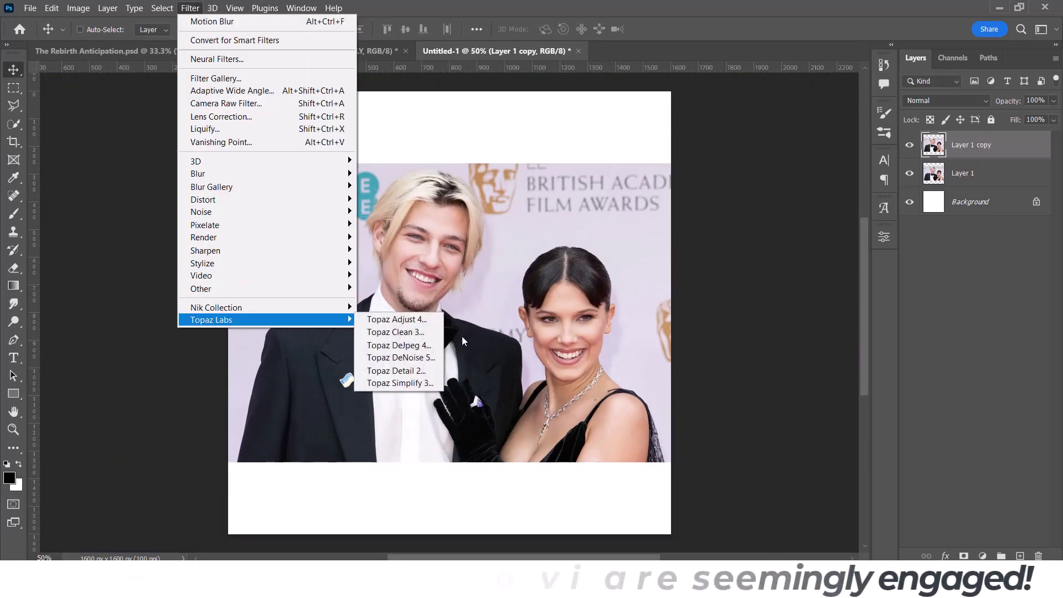
click(426, 370)
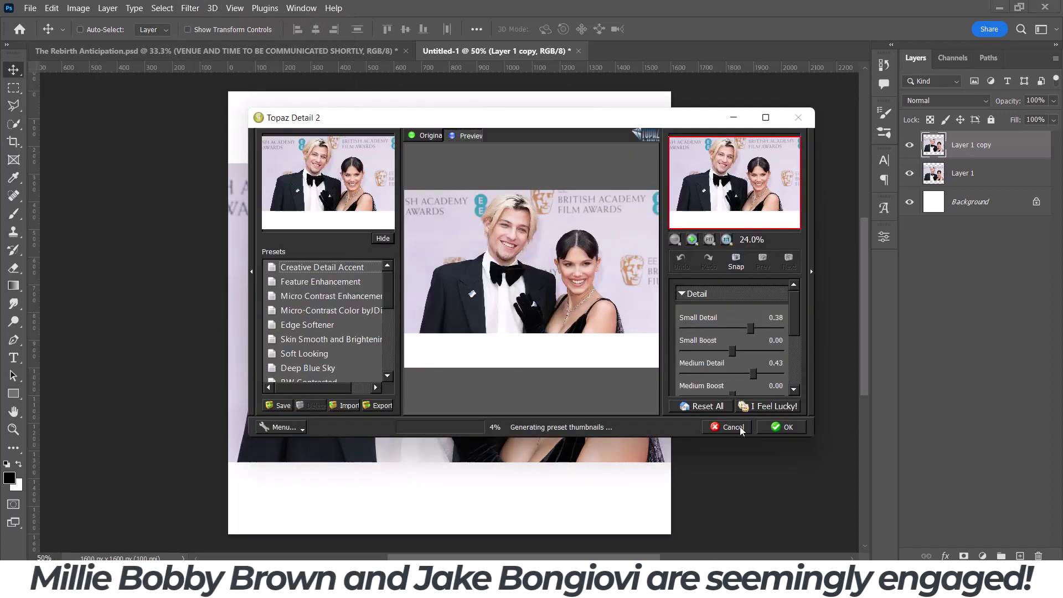
click(740, 427)
right_click(991, 173)
click(909, 201)
click(189, 7)
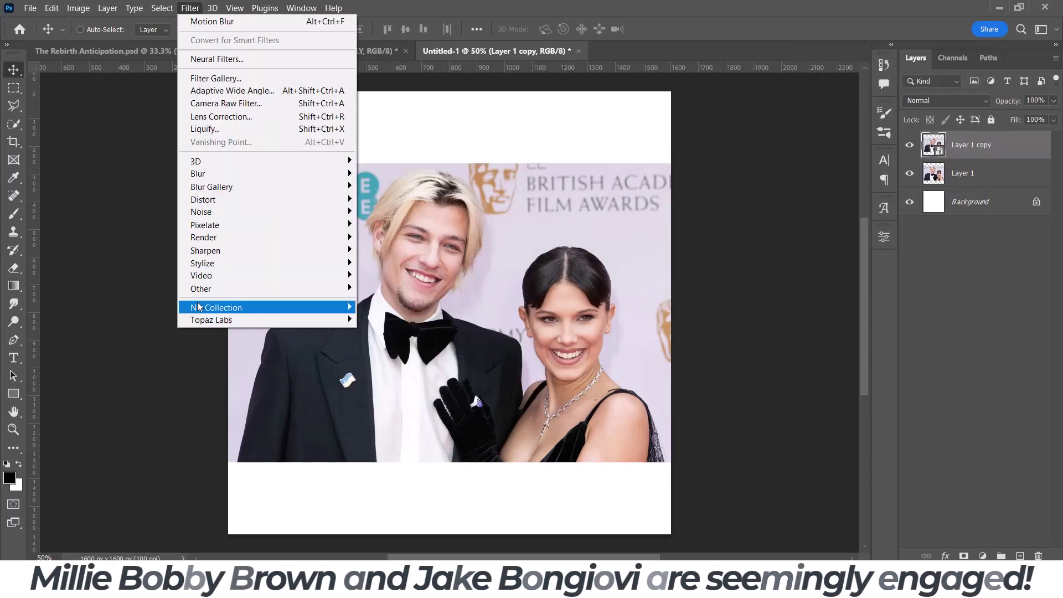
click(399, 369)
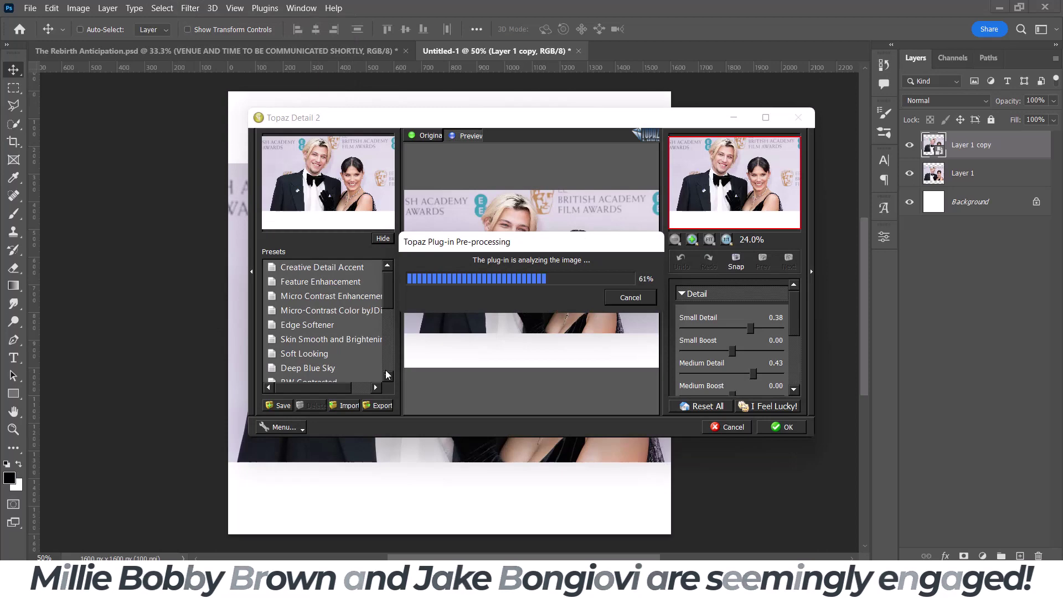
scroll(354, 321, down, 2)
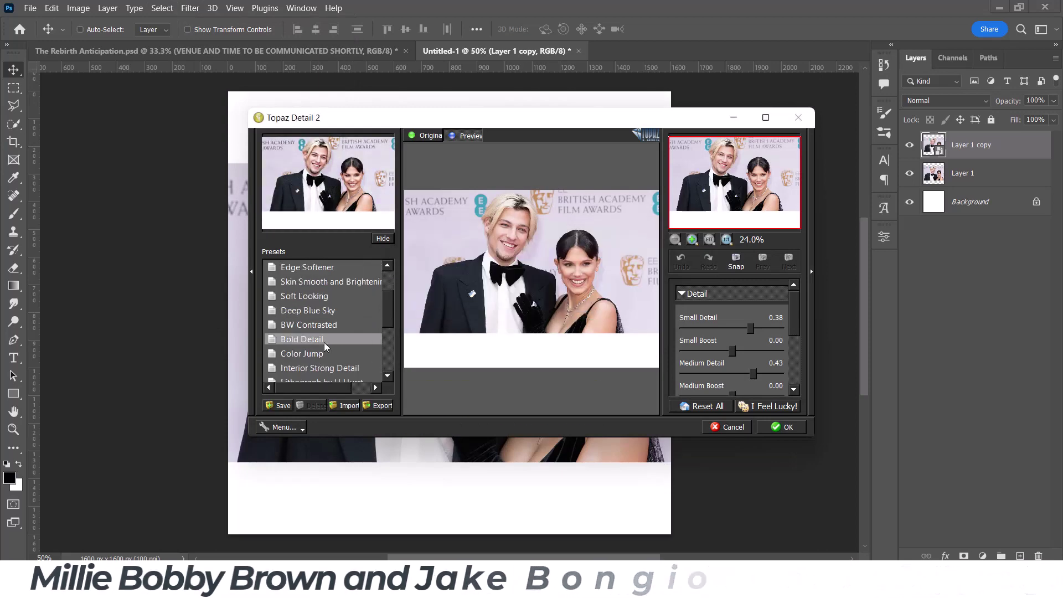
click(324, 342)
click(780, 426)
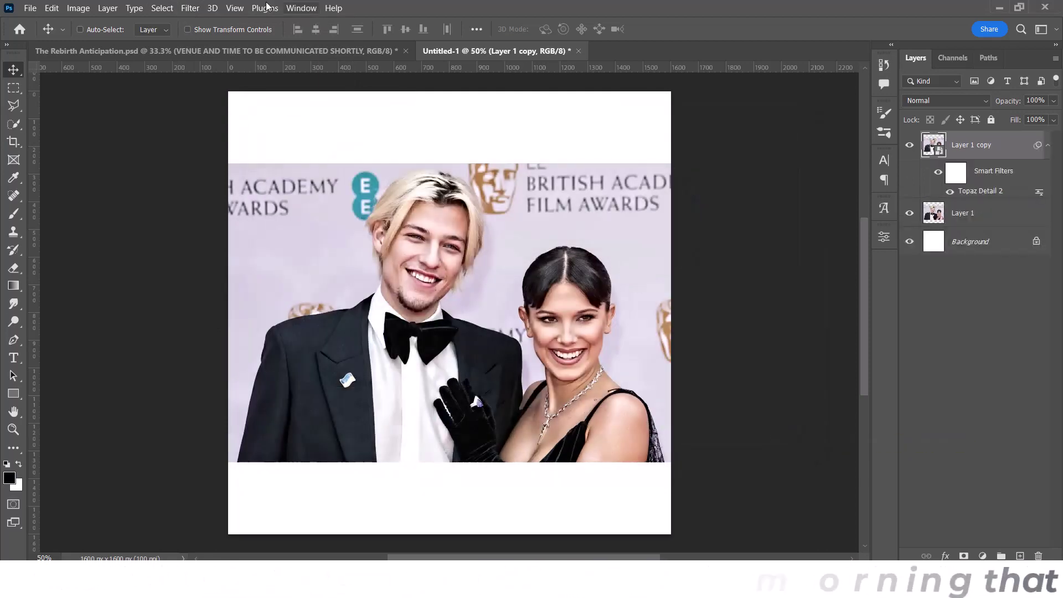
Add a Viveza 2 smart filter with boosted structure, dismissing the smart object warning.
click(190, 7)
click(418, 393)
click(624, 323)
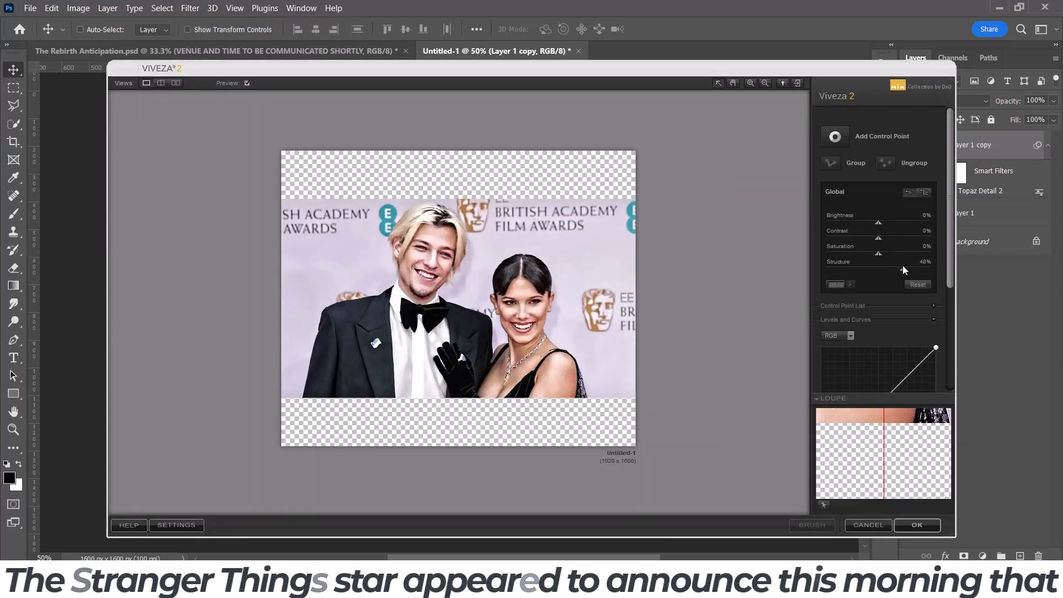
click(917, 525)
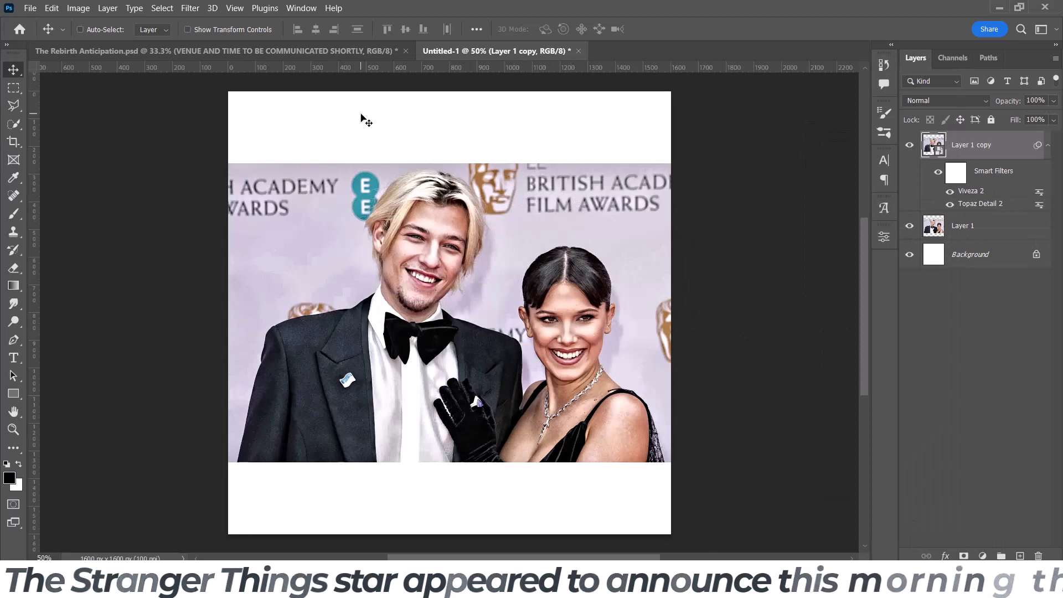
click(190, 8)
In Camera Raw, set Highlights -40, Shadows +50, Whites -100, Contrast -10 and Clarity +26.
key(Escape)
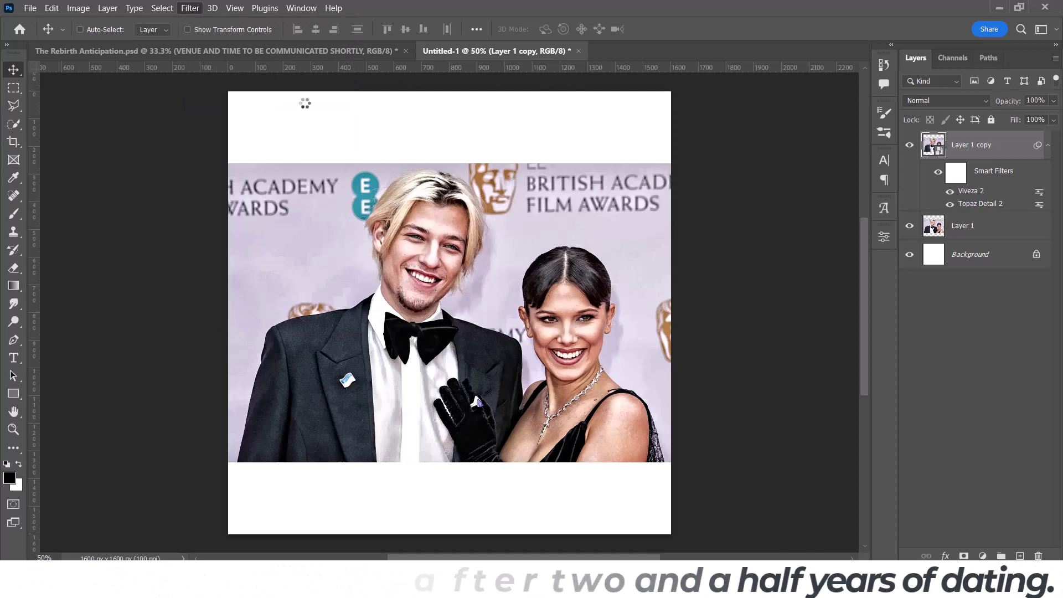
key(ctrl+shift+a)
mouse_move(857, 377)
mouse_down()
mouse_move(894, 377)
mouse_move(783, 398)
mouse_up()
drag(857, 355, 827, 355)
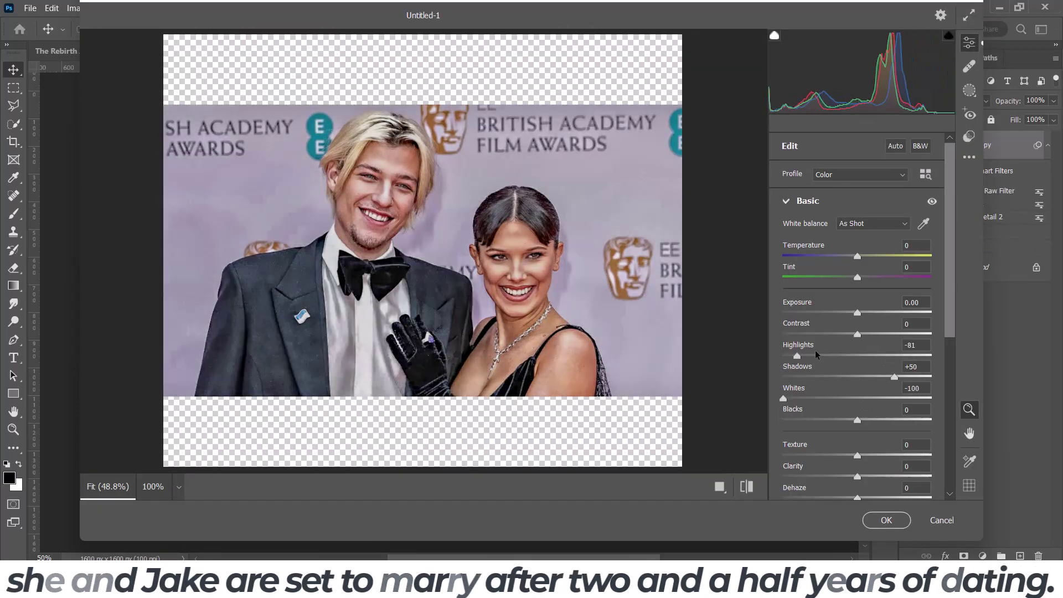
drag(894, 377, 895, 377)
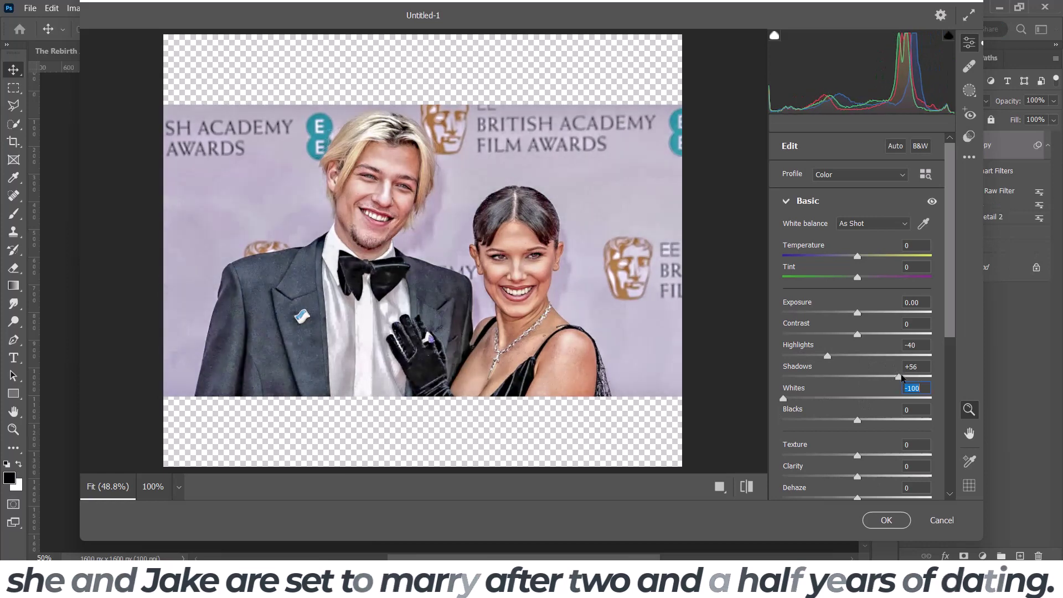
drag(857, 476, 876, 477)
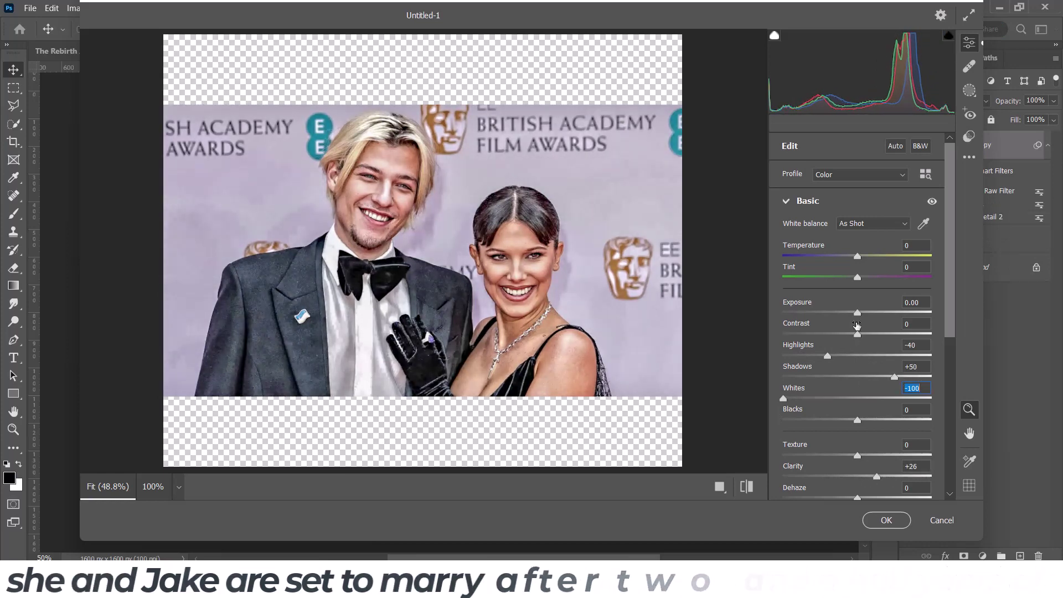
drag(857, 334, 849, 334)
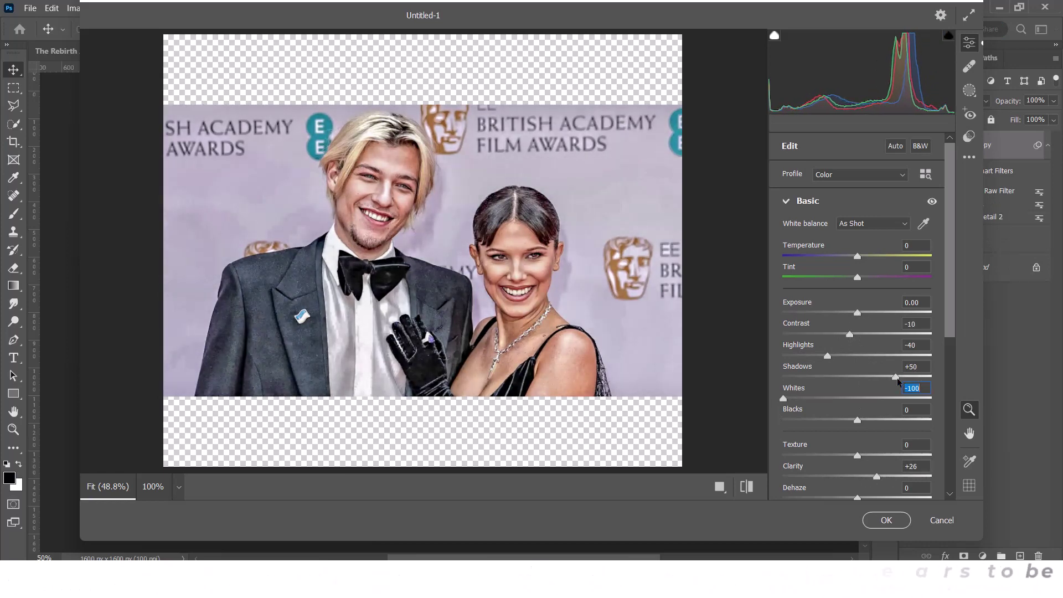
click(886, 519)
Zoom to 100% and add a new top layer, rasterized and named 'smudge'.
key(ctrl+plus)
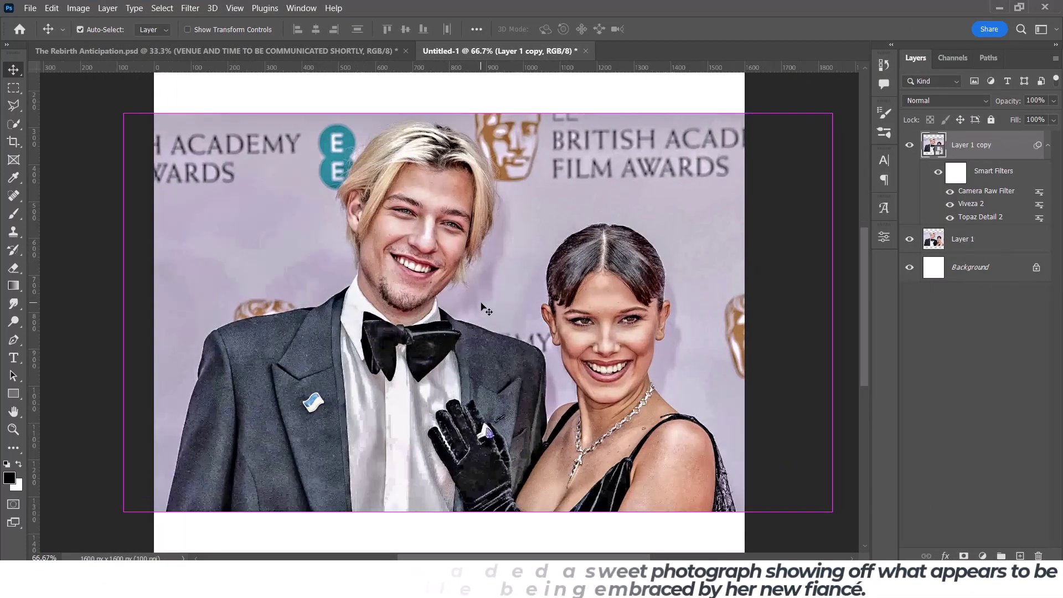
key(ctrl+plus)
scroll(486, 303, up, 2)
key(ctrl+j)
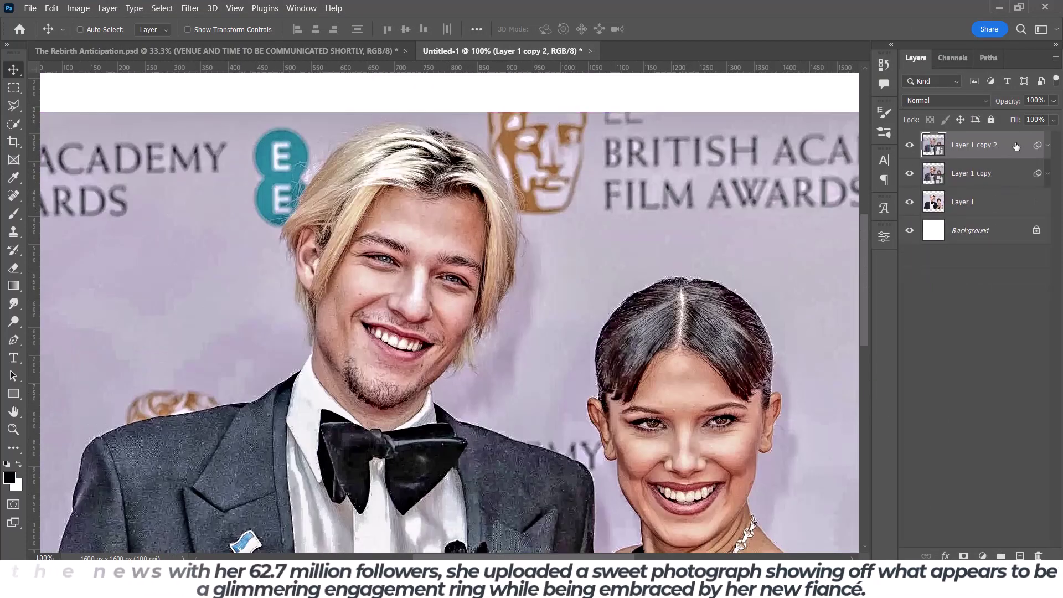
right_click(1016, 146)
click(966, 162)
text(dge)
key(Return)
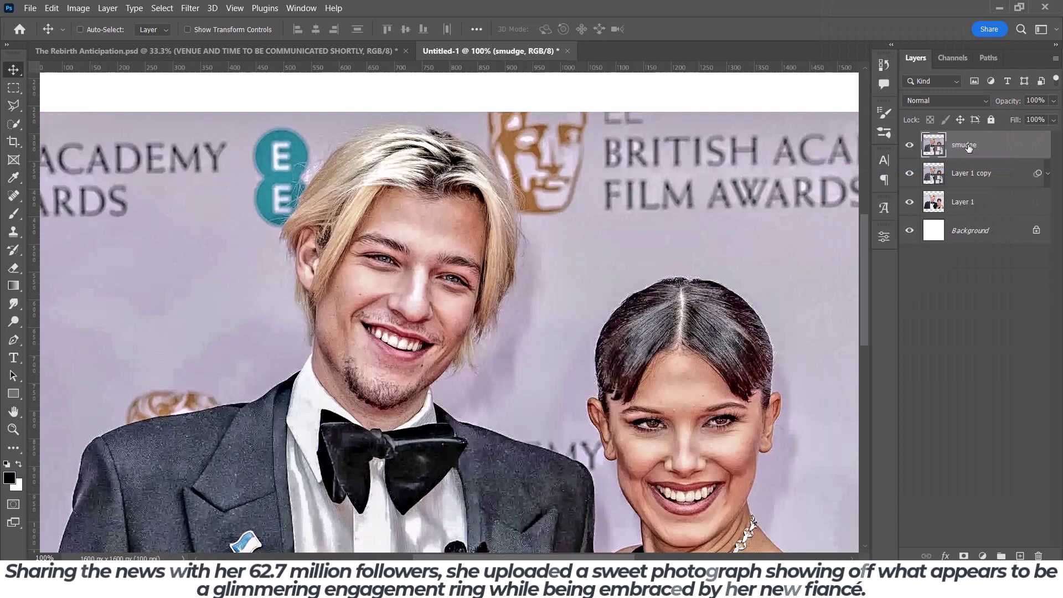
Test a soft 65 px brush on the forehead, undo it, and switch to the Smudge tool.
click(13, 214)
click(100, 29)
scroll(94, 221, up, 5)
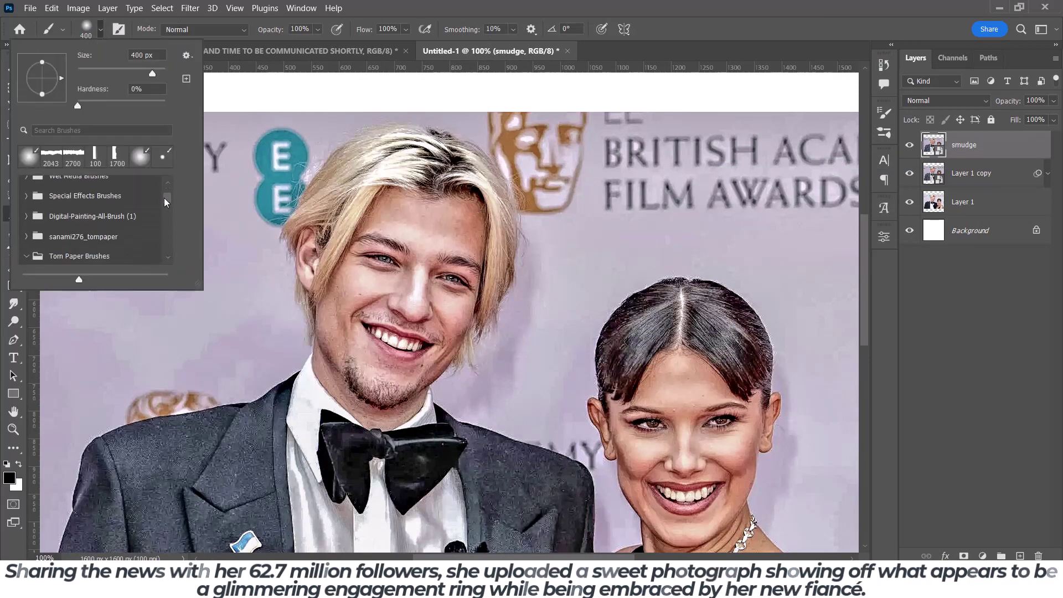
double_click(95, 244)
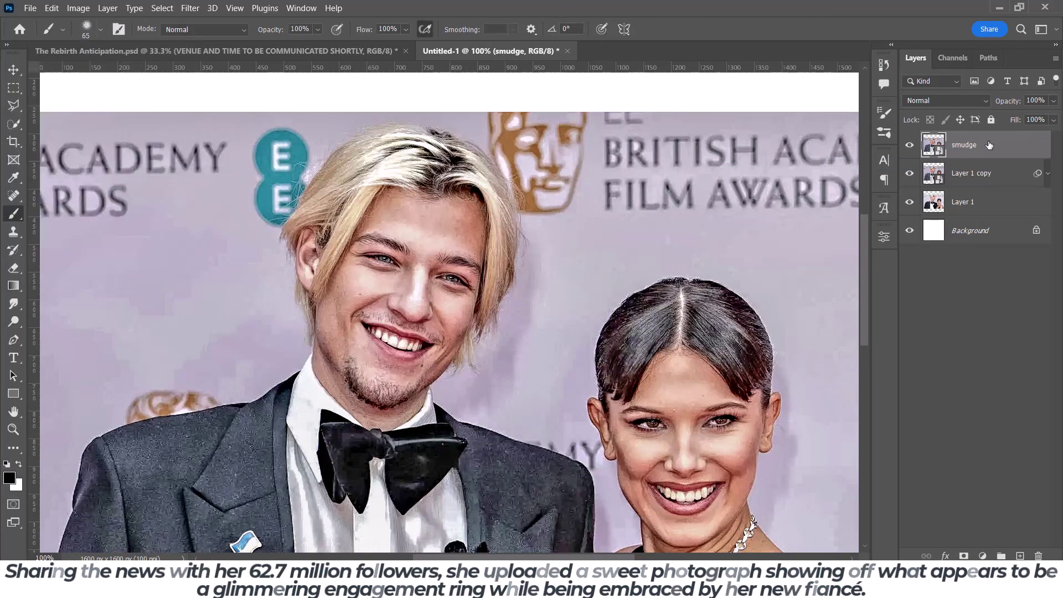
click(419, 220)
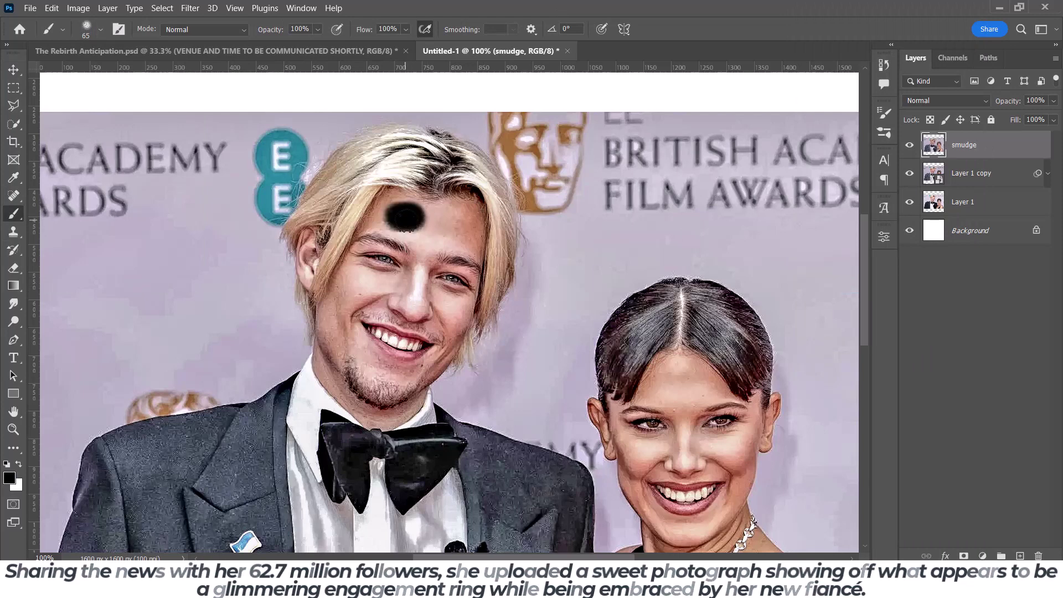
key(ctrl+z)
right_click(16, 305)
click(61, 328)
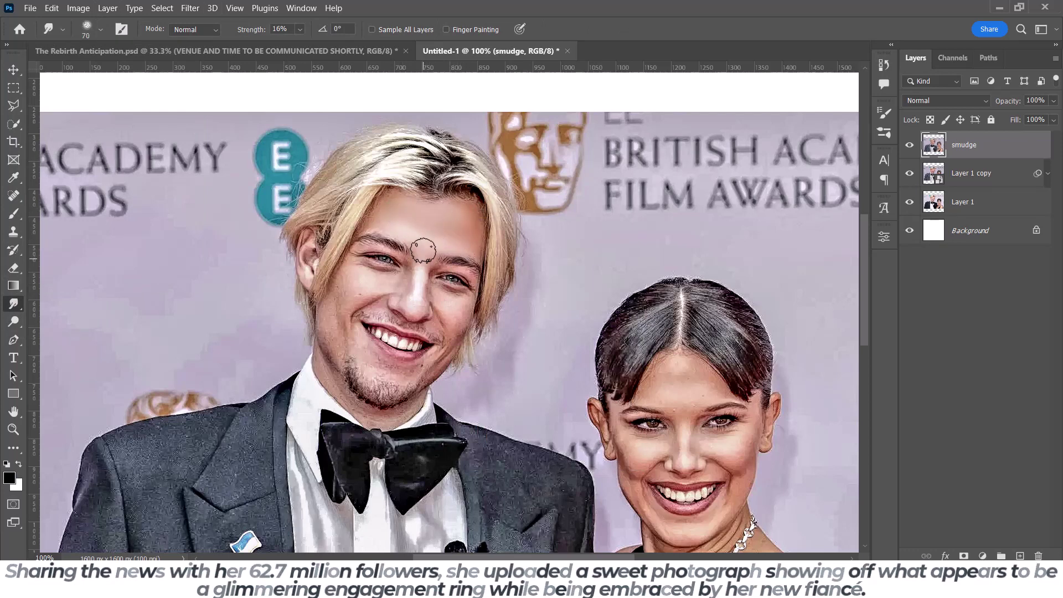
At 200% zoom, smooth the man's jaw near the mouth and his moustache with 16% smudging.
key(ctrl+plus)
key(bracketleft)
key(bracketleft)
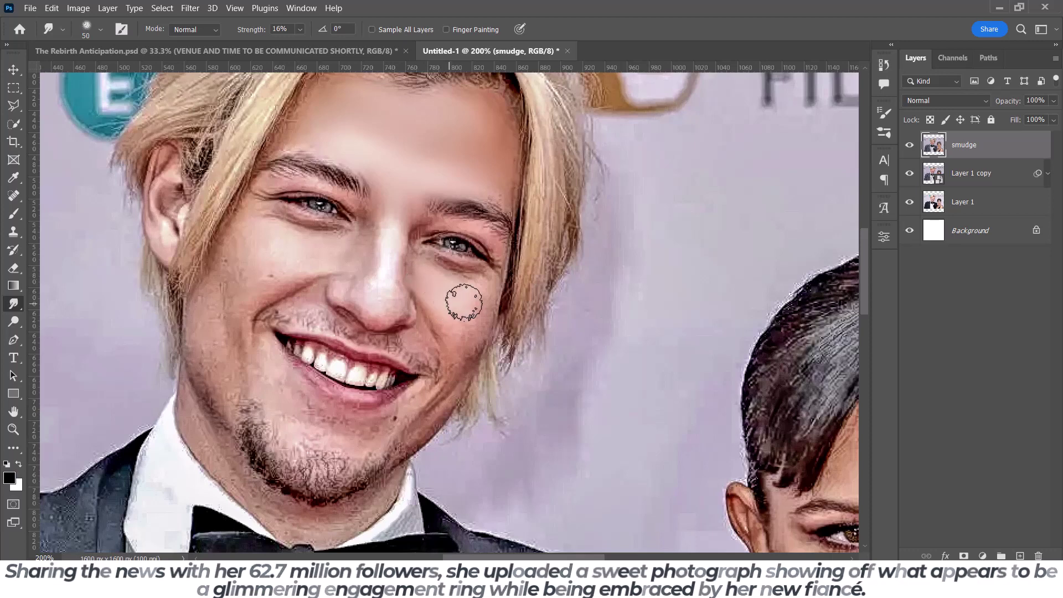
key(bracketleft)
key(bracketleft)
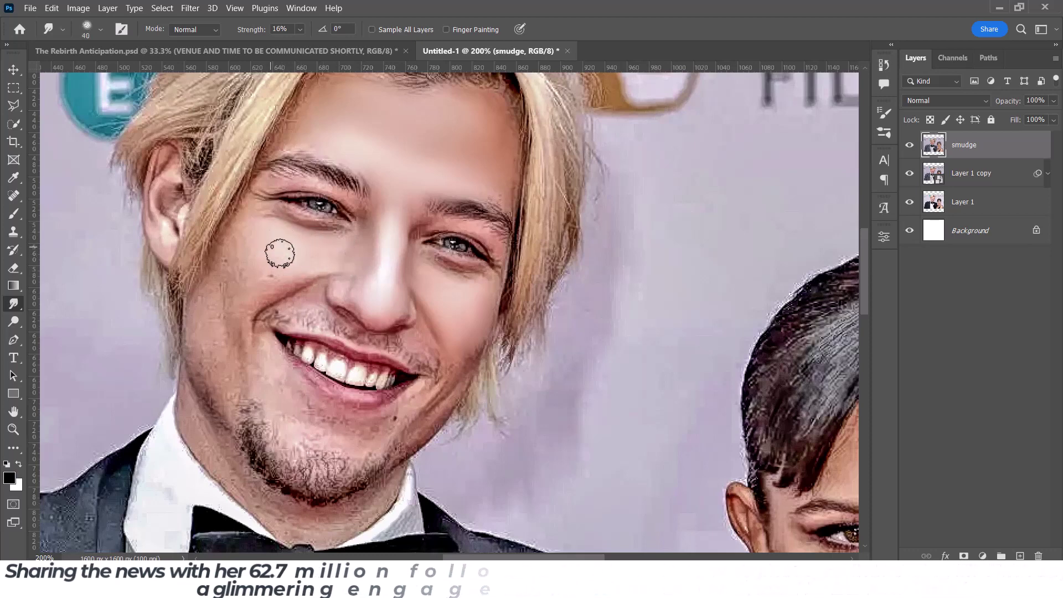
key(bracketright)
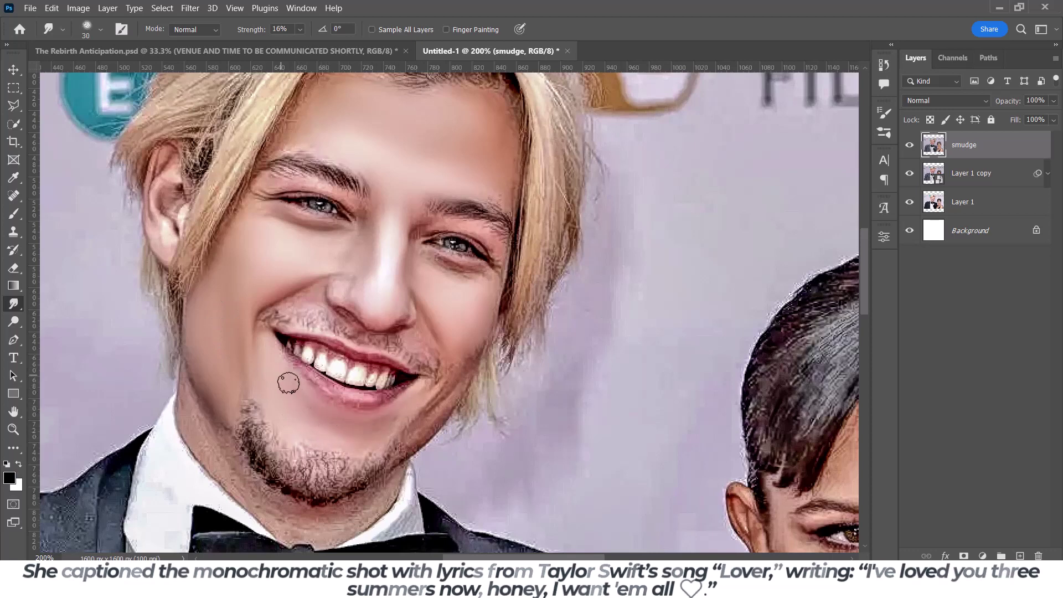
drag(425, 392, 455, 376)
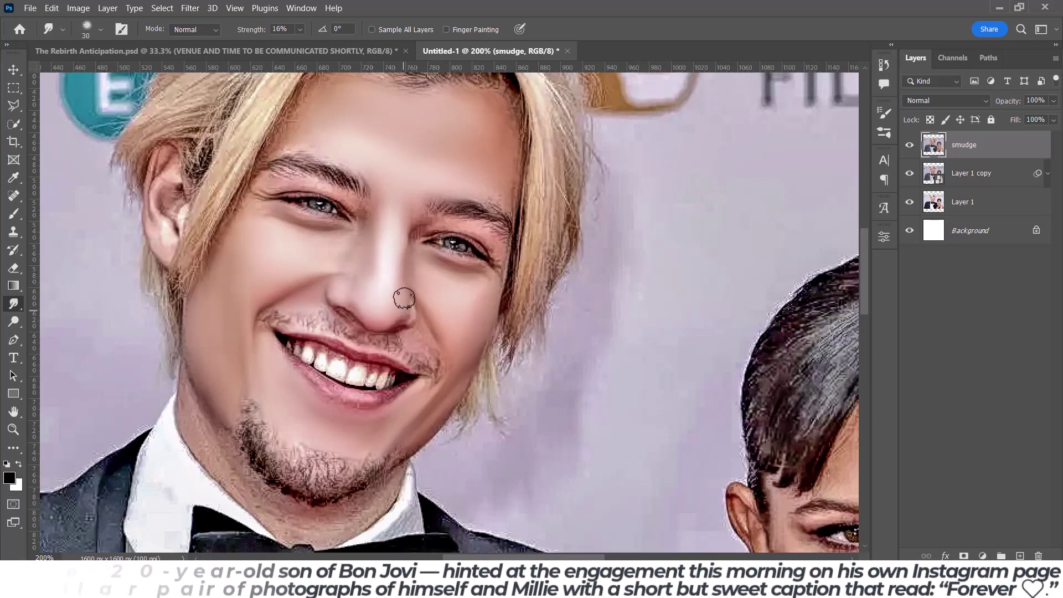
drag(444, 375, 426, 358)
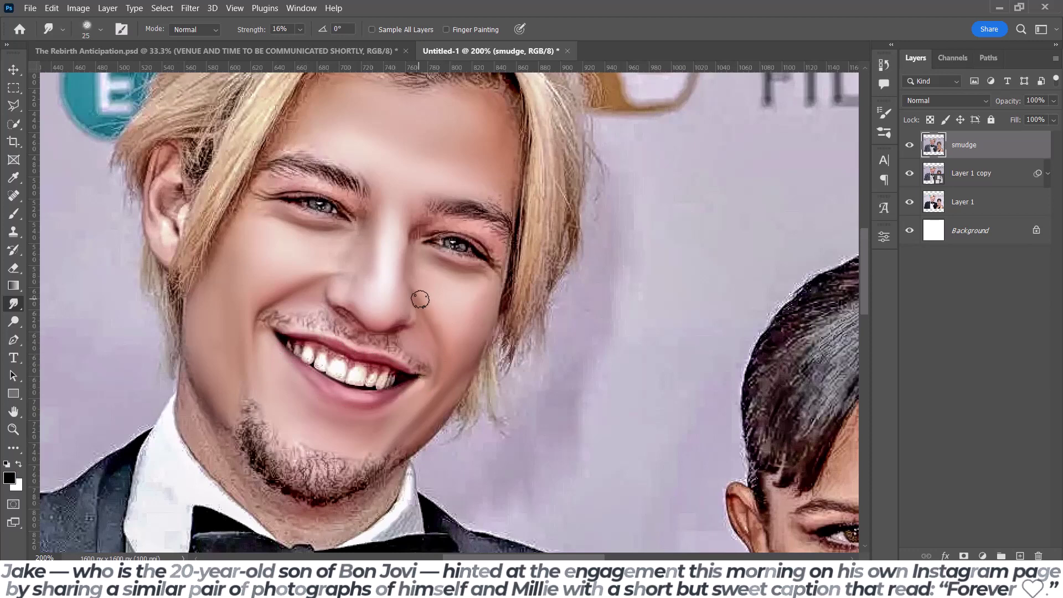
key(bracketright)
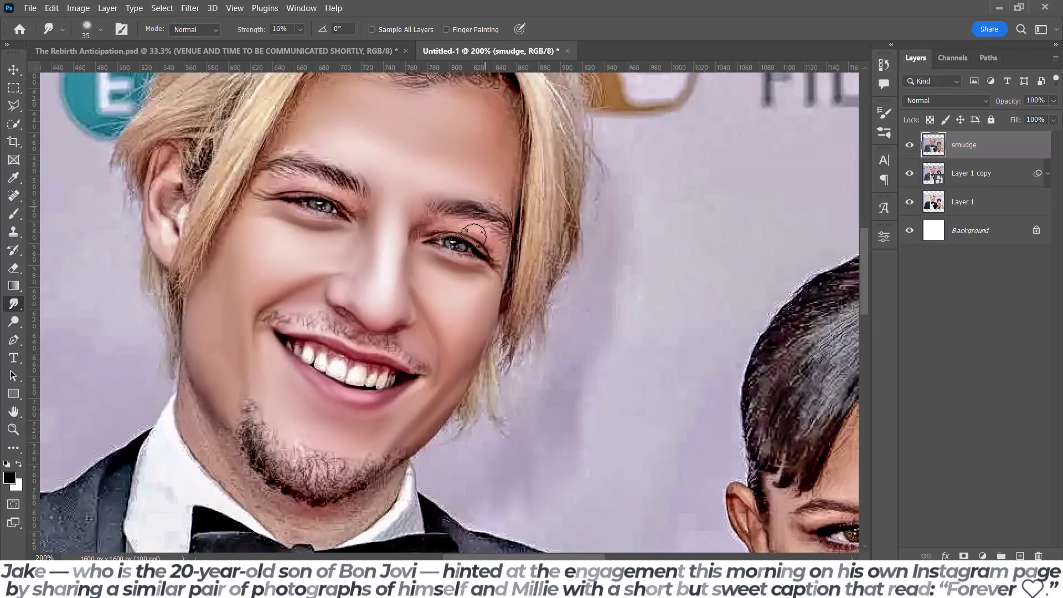
key(bracketleft)
key(bracketleft)
key(bracketleft)
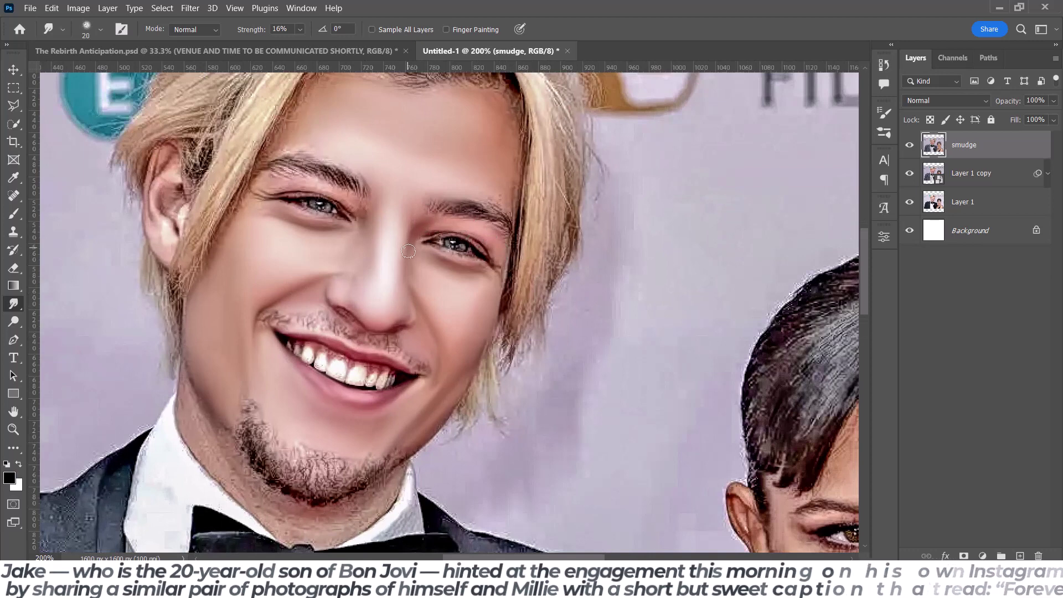
Smear the outer corner of the man's right eye and set smudge strength to 21%.
drag(495, 253, 486, 248)
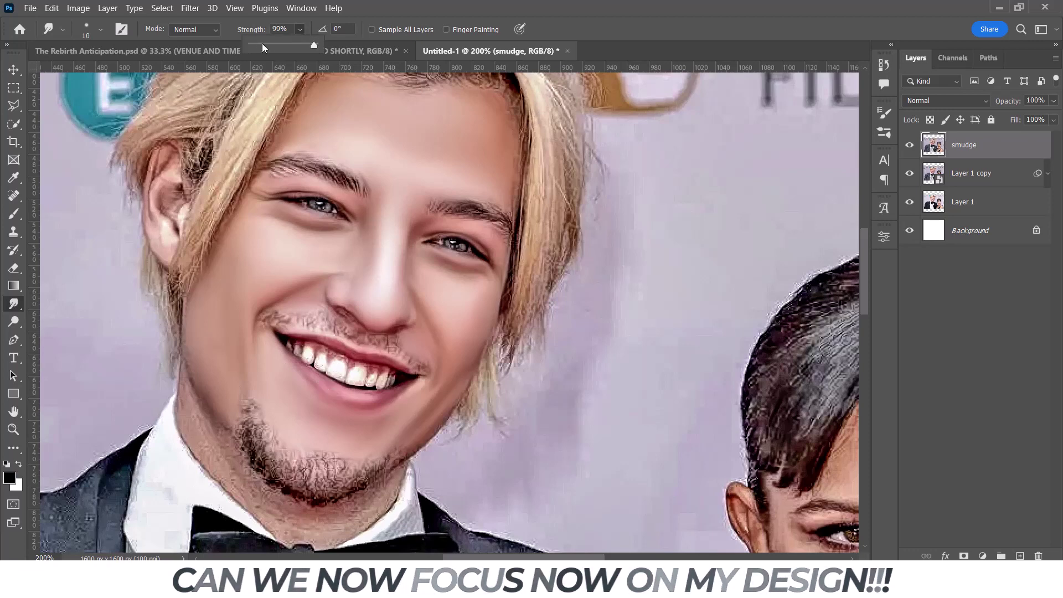
click(262, 47)
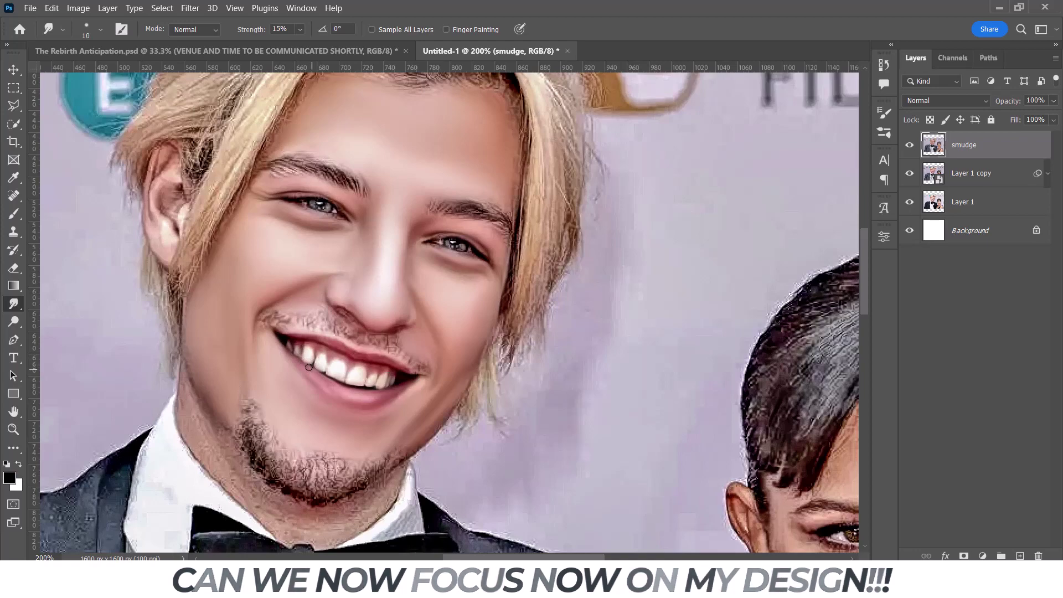
click(346, 398)
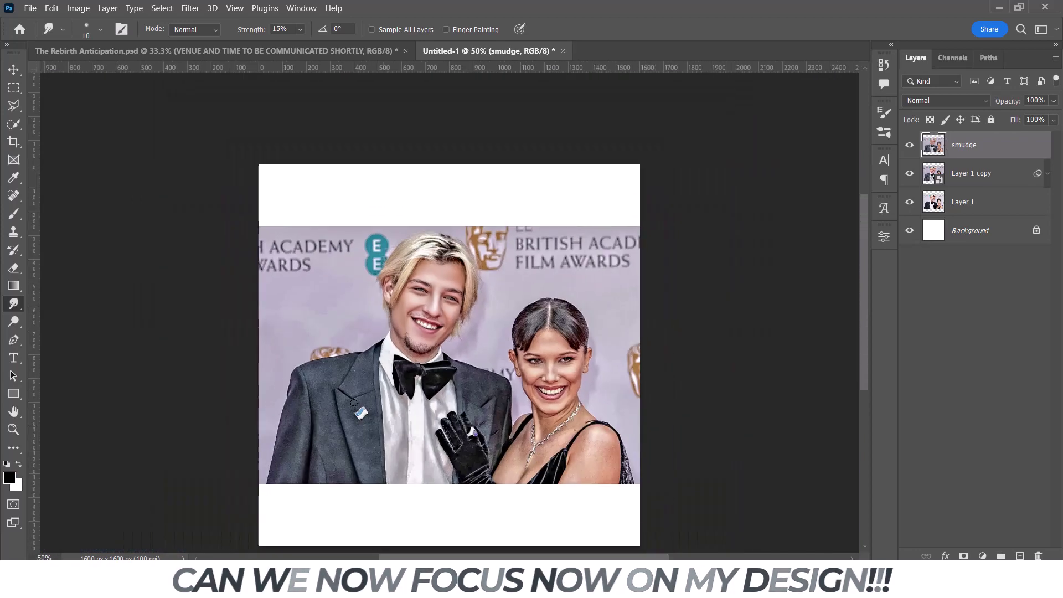
key(bracketright)
key(bracketright)
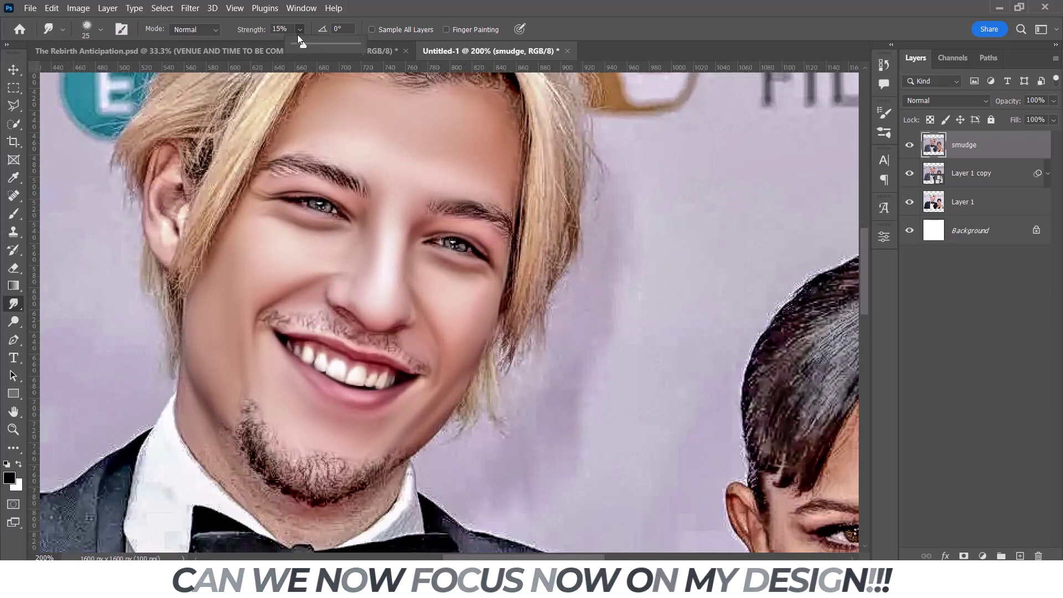
drag(297, 34, 307, 41)
Smooth the man's jawline toward his collar and the area around his ear.
mouse_move(213, 461)
mouse_down()
mouse_move(262, 507)
mouse_move(316, 530)
mouse_move(244, 491)
mouse_move(207, 415)
mouse_move(370, 483)
mouse_up()
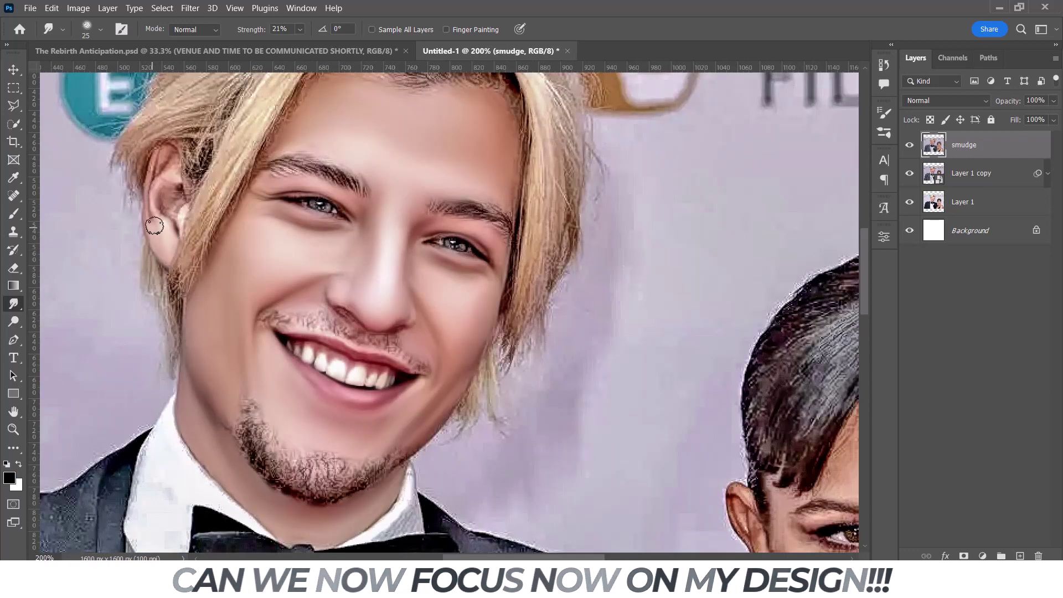
key(bracketleft)
key(bracketleft)
key(bracketleft)
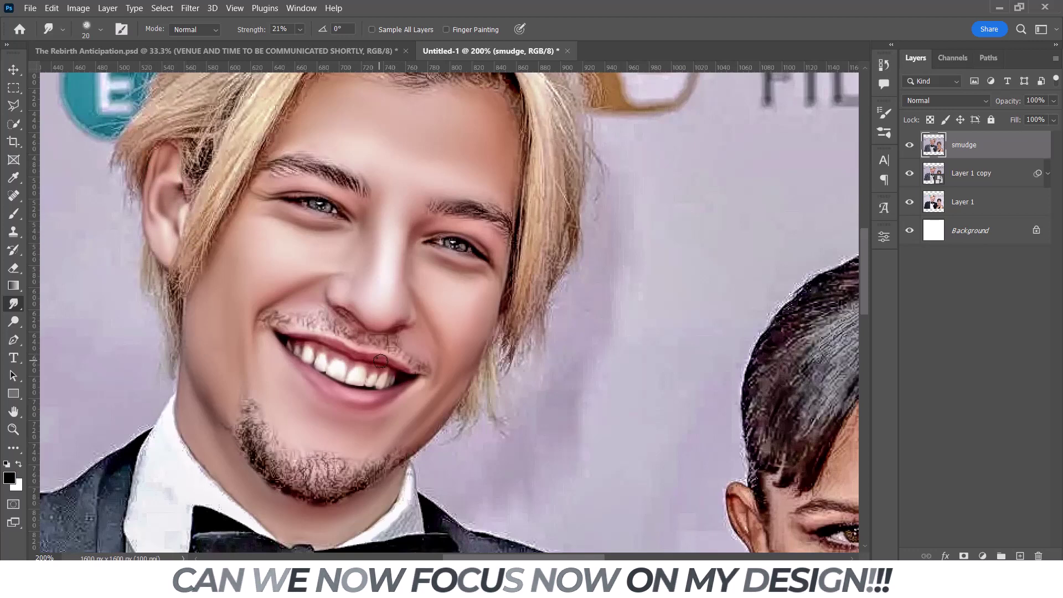
key(ctrl+plus)
key(bracketleft)
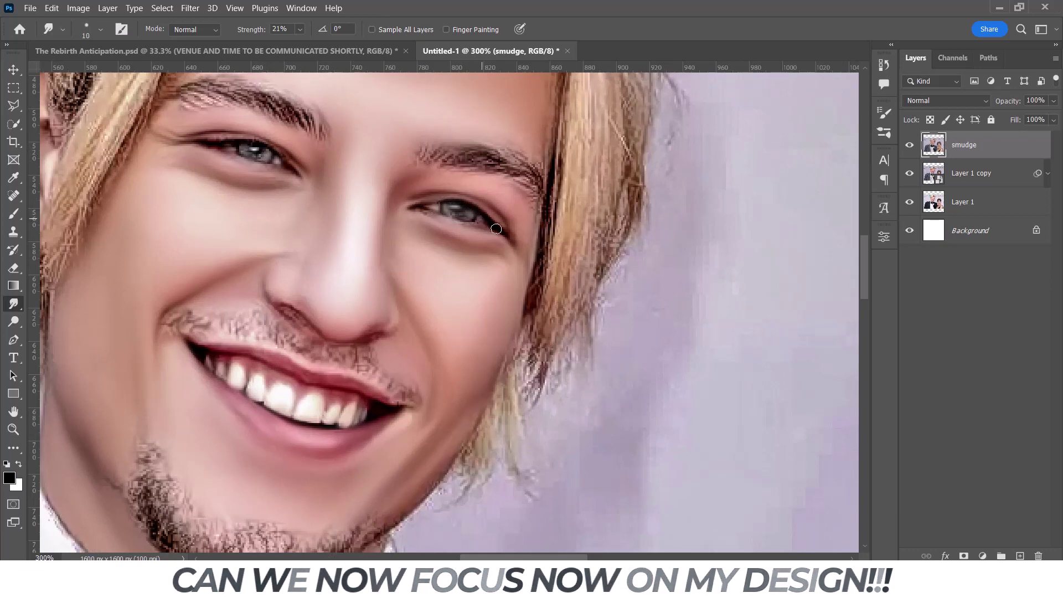
scroll(496, 229, down, 3)
scroll(509, 250, down, 2)
scroll(515, 258, up, 2)
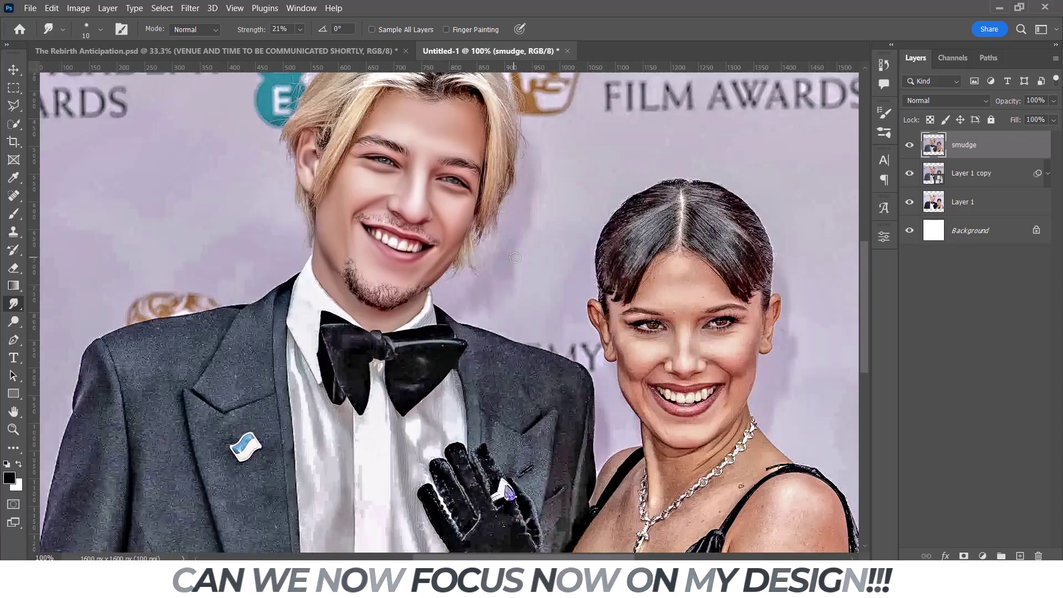
Smooth the woman's nose, cheeks and jawline down to her chin.
scroll(514, 257, up, 1)
scroll(509, 244, right, 5)
key(bracketright)
key(bracketright)
key(bracketright)
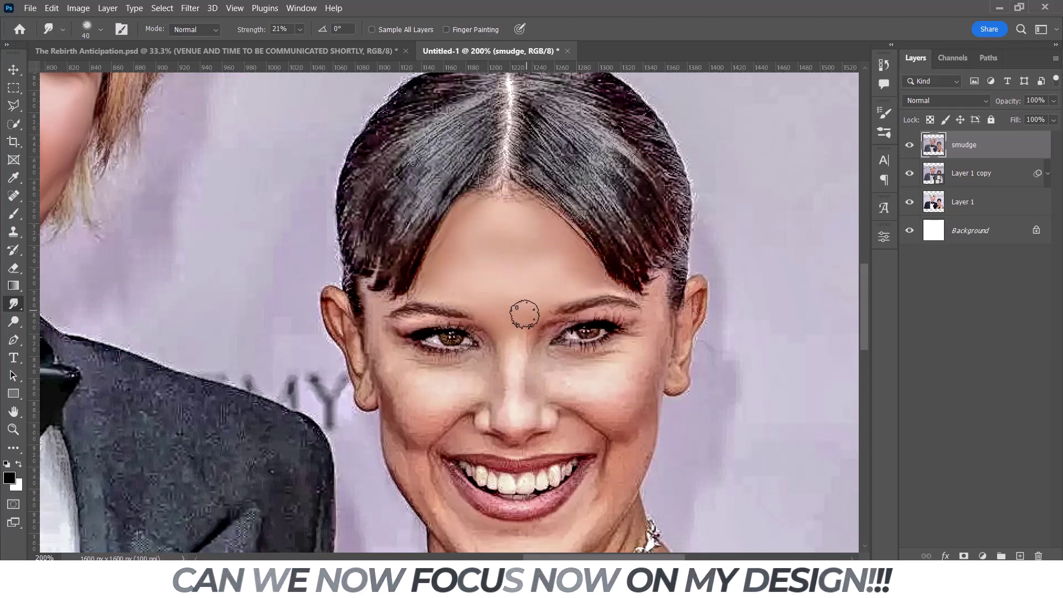
mouse_move(524, 314)
mouse_down()
mouse_move(481, 383)
mouse_move(409, 405)
mouse_up()
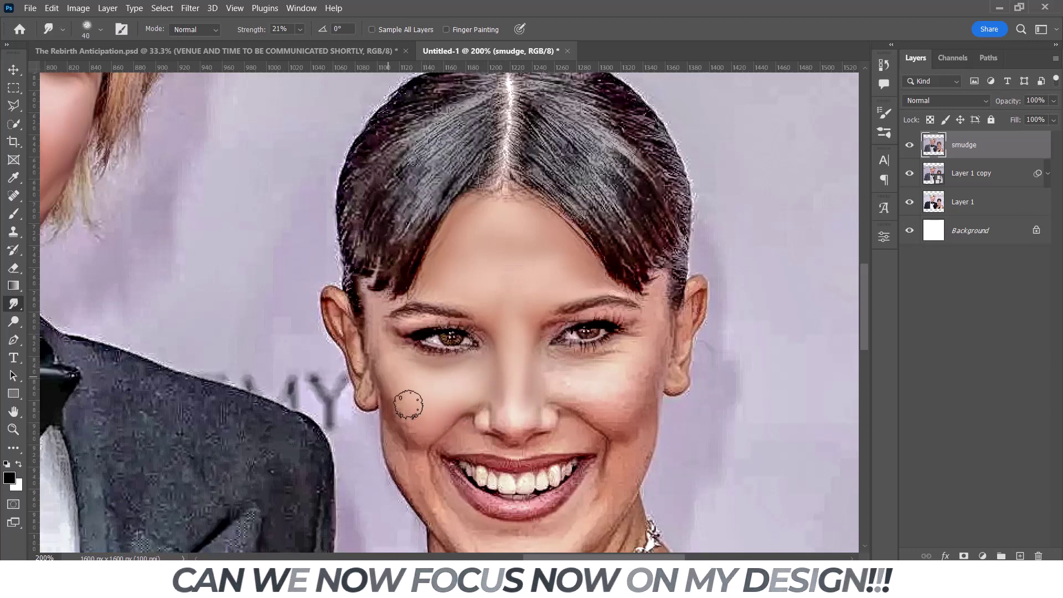
mouse_move(589, 380)
mouse_down()
mouse_move(599, 365)
mouse_move(631, 391)
mouse_move(582, 547)
mouse_up()
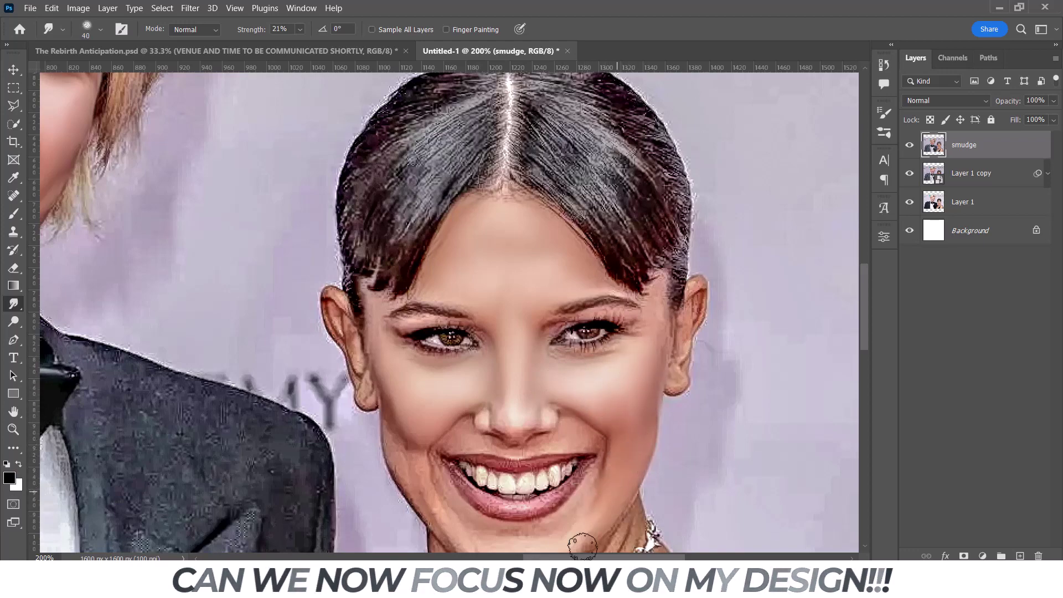
scroll(865, 289, down, 5)
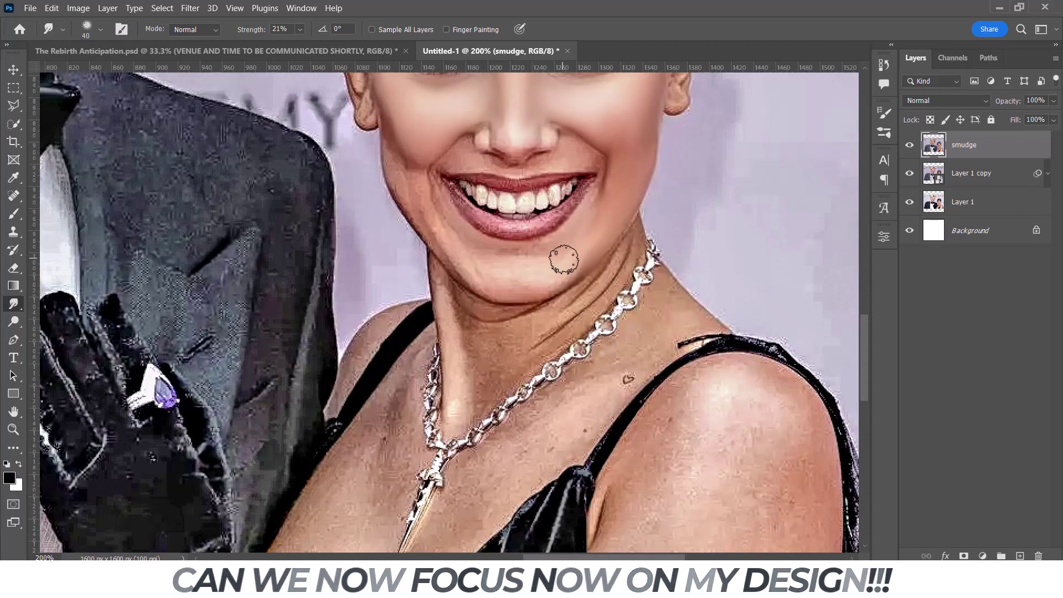
key(bracketleft)
key(bracketleft)
key(bracketleft)
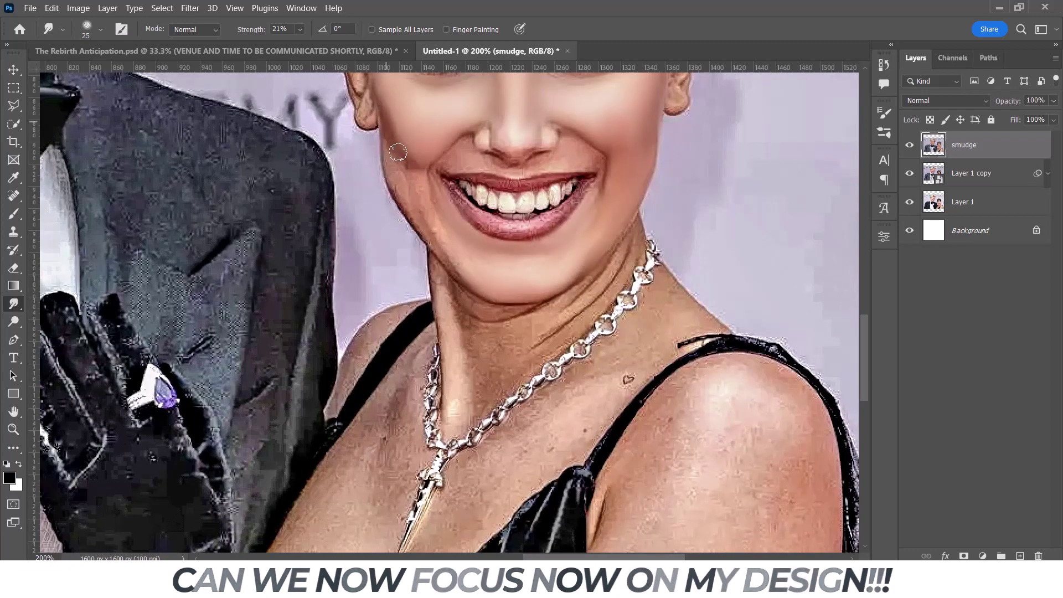
mouse_move(398, 152)
mouse_down()
mouse_move(409, 209)
mouse_move(457, 274)
mouse_up()
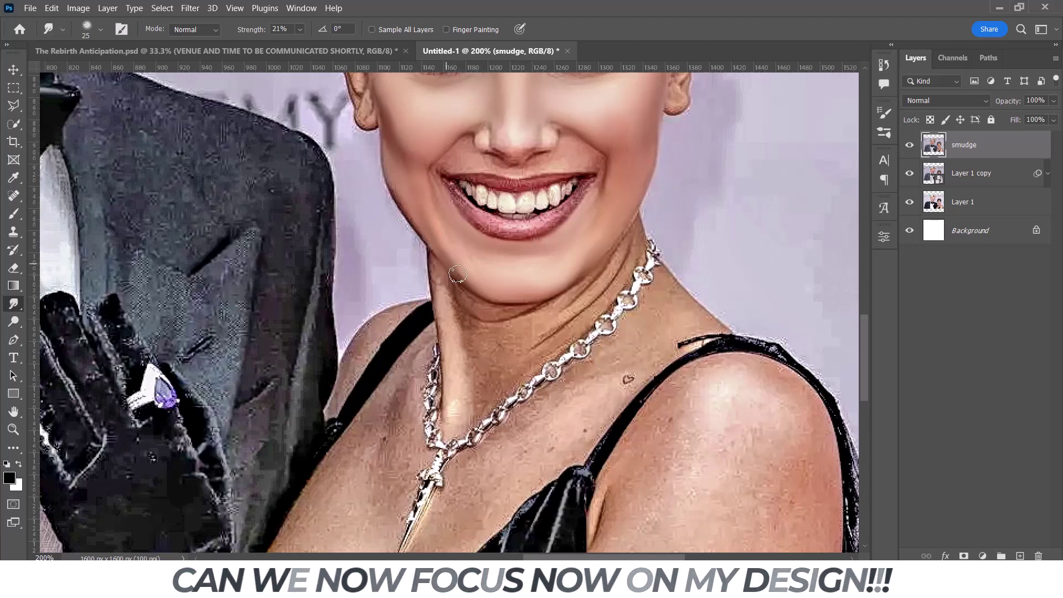
mouse_move(389, 187)
mouse_down()
mouse_move(484, 268)
mouse_move(552, 267)
mouse_up()
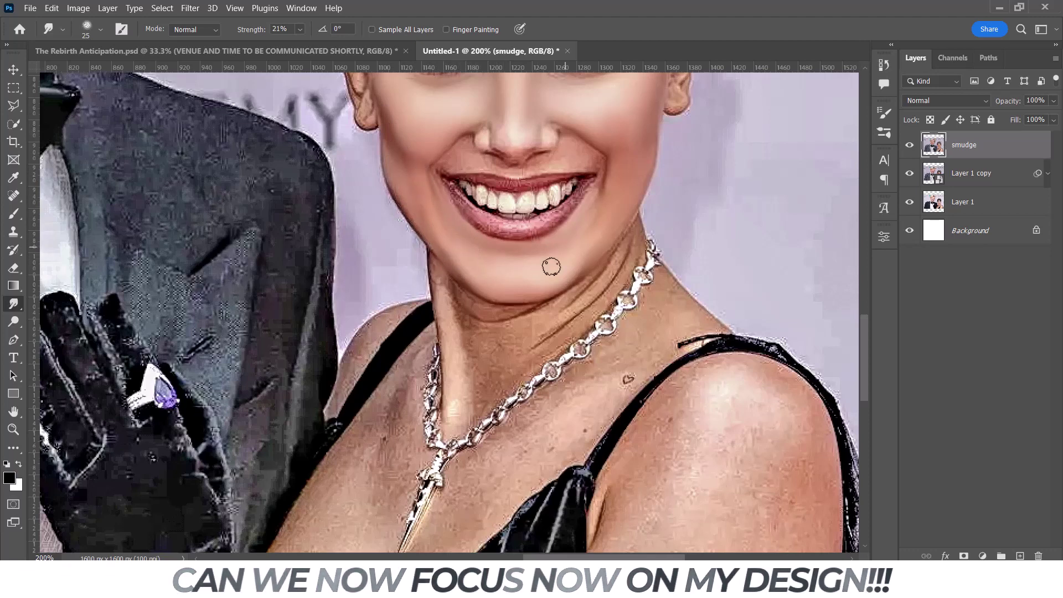
Smooth her lower lip and clear the speckled artifacts on her upper lip and gums.
key(ctrl+plus)
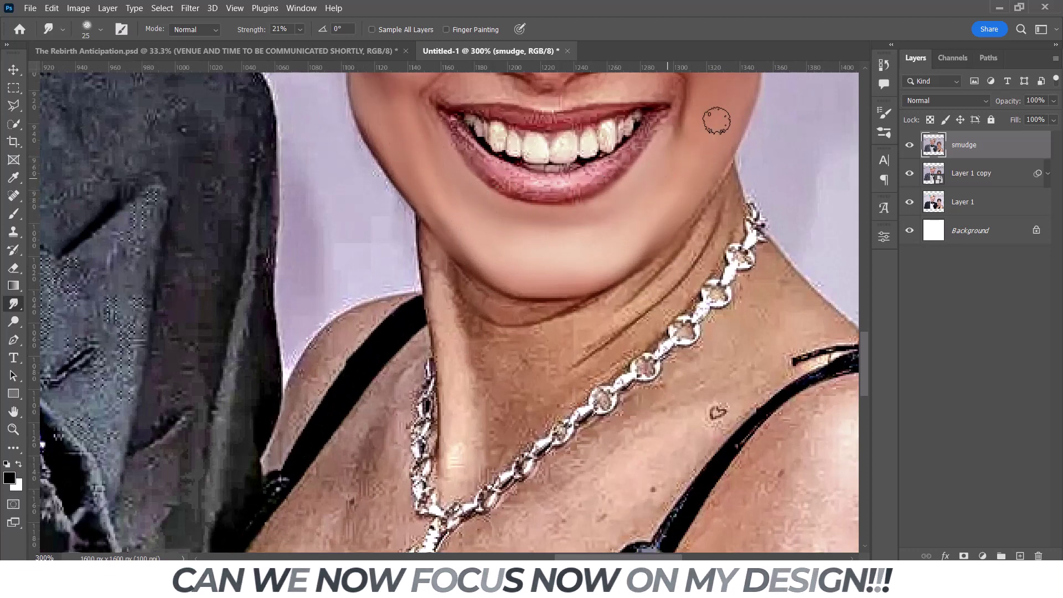
key(bracketleft)
key(bracketleft)
key(bracketleft)
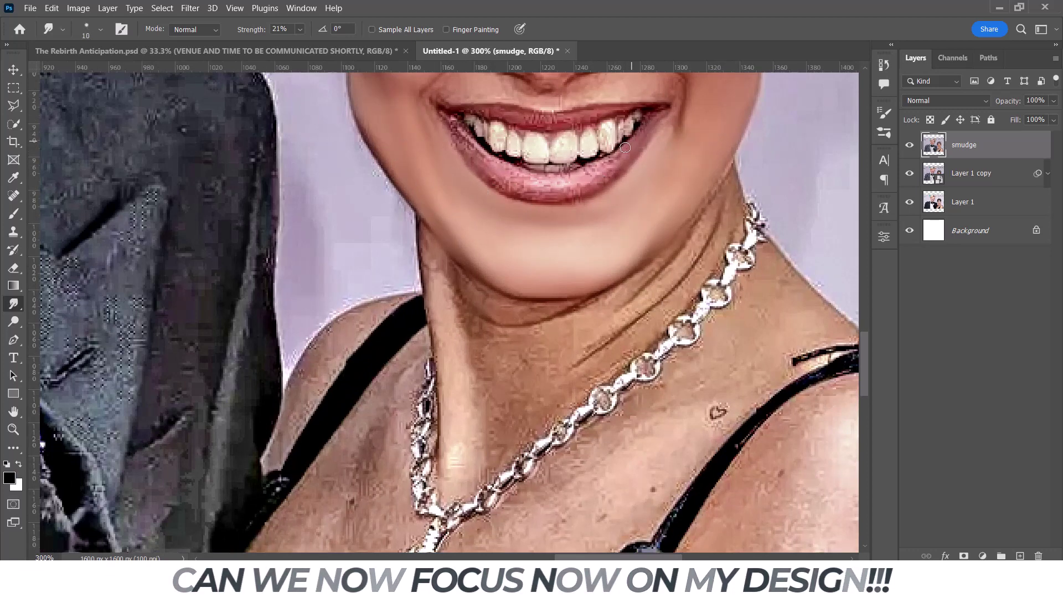
mouse_move(614, 173)
mouse_down()
mouse_move(475, 160)
mouse_move(510, 175)
mouse_move(607, 166)
mouse_move(548, 181)
mouse_move(469, 116)
mouse_up()
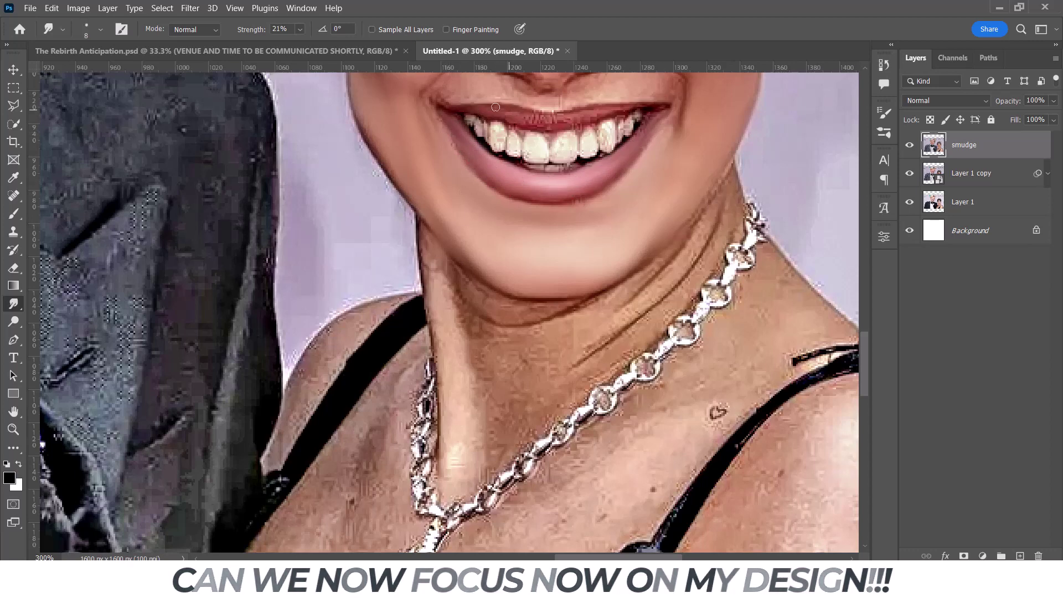
key(bracketright)
mouse_move(529, 123)
mouse_down()
mouse_move(521, 121)
mouse_move(576, 118)
mouse_up()
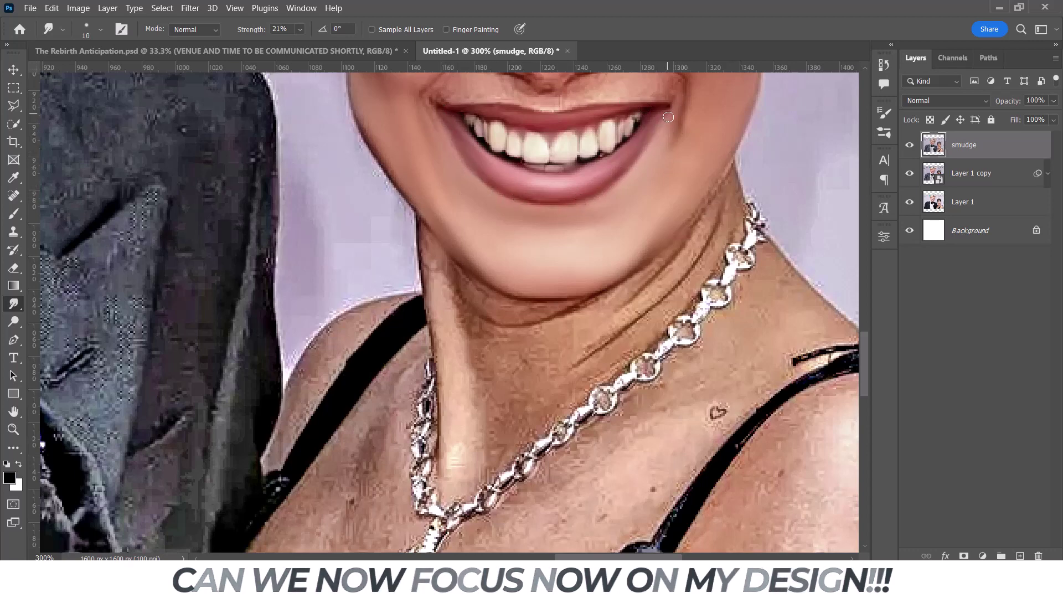
key(ctrl+minus)
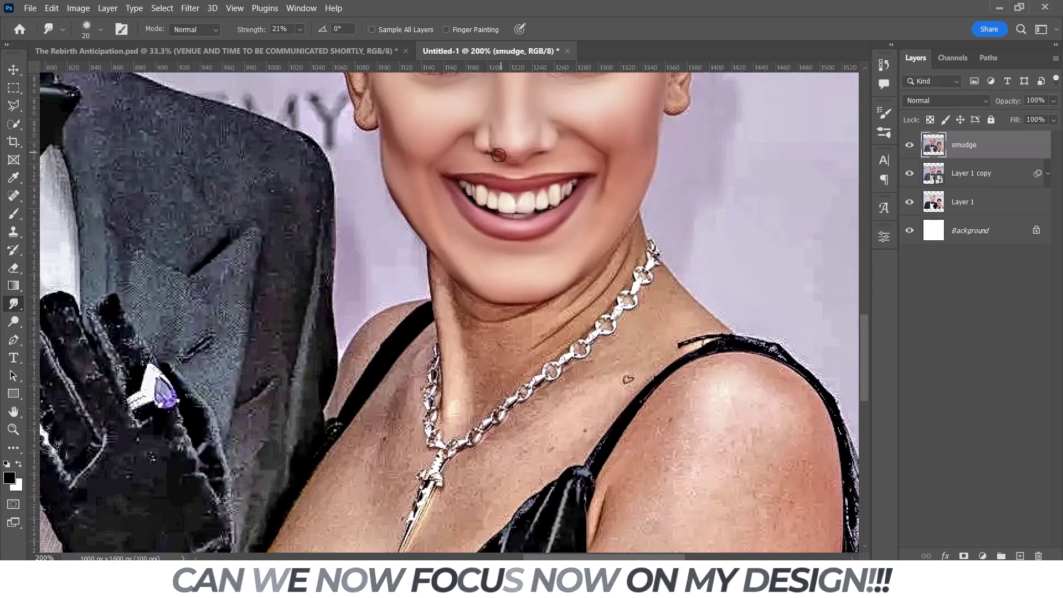
Smudge the hair strands at the woman's temple.
key(bracketright)
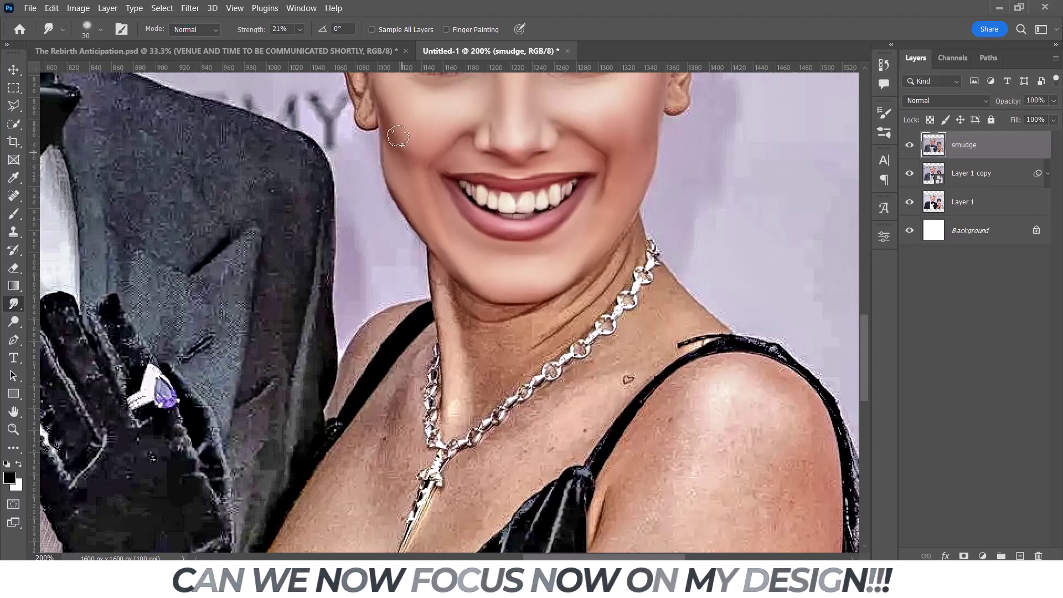
key(bracketleft)
key(bracketleft)
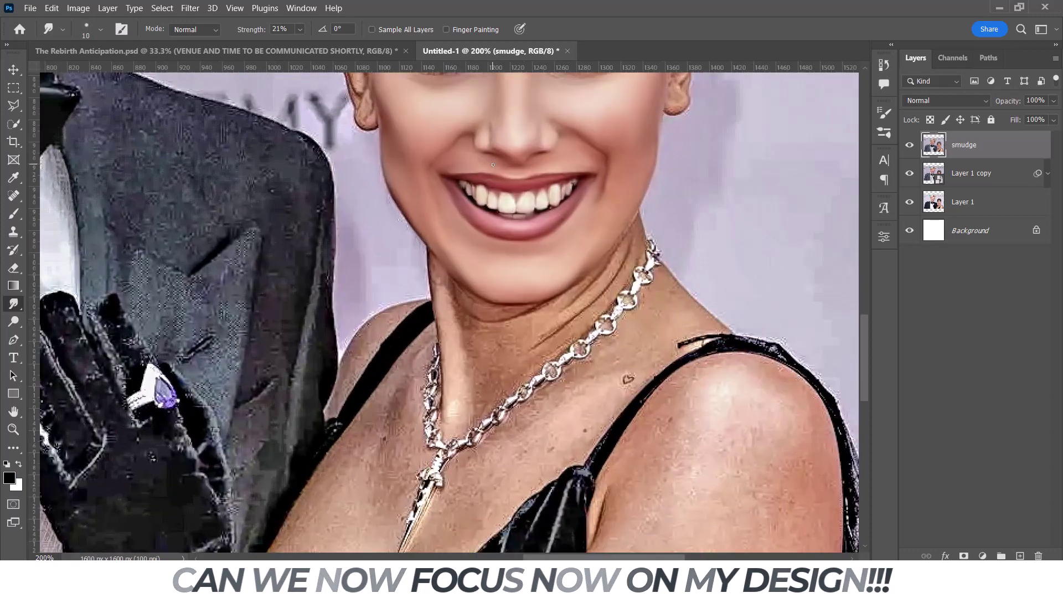
scroll(526, 222, up, 3)
key(bracketright)
key(bracketright)
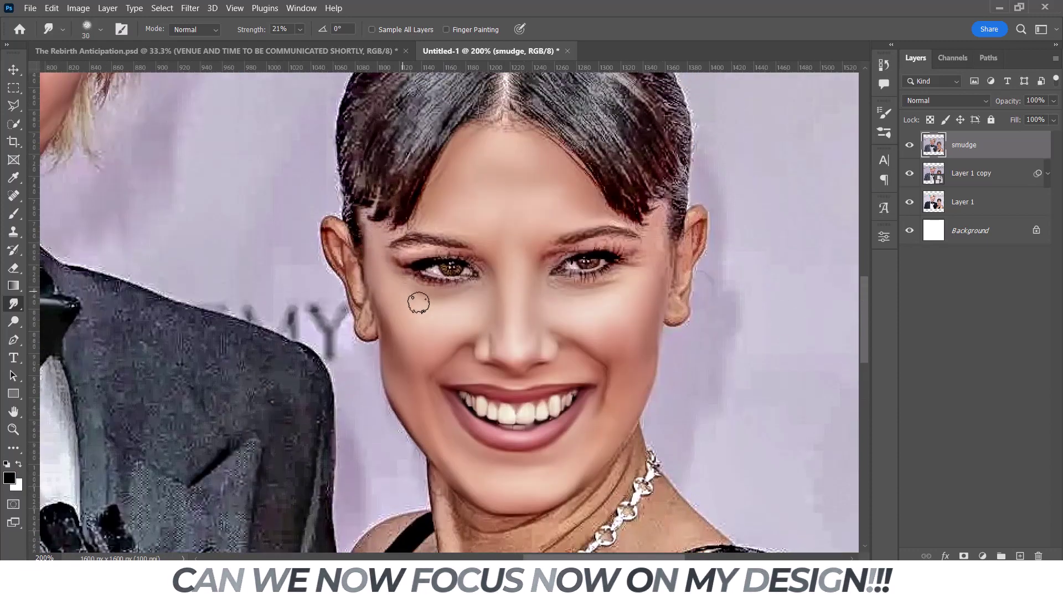
key(bracketleft)
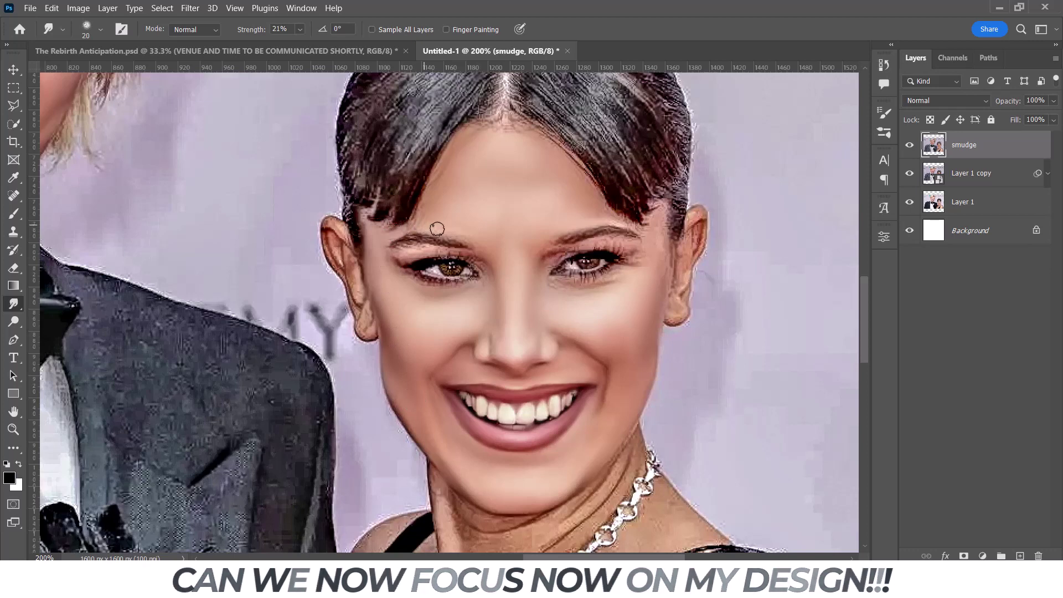
drag(380, 237, 383, 225)
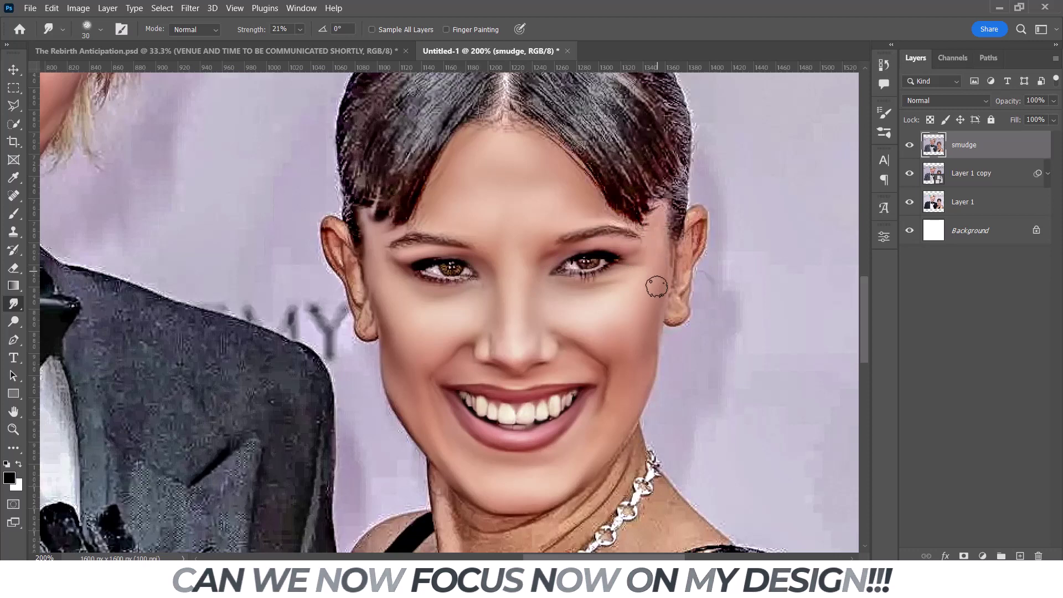
Smooth the hair over her ear top and soften the left ear's outline.
key(bracketleft)
key(bracketleft)
key(bracketleft)
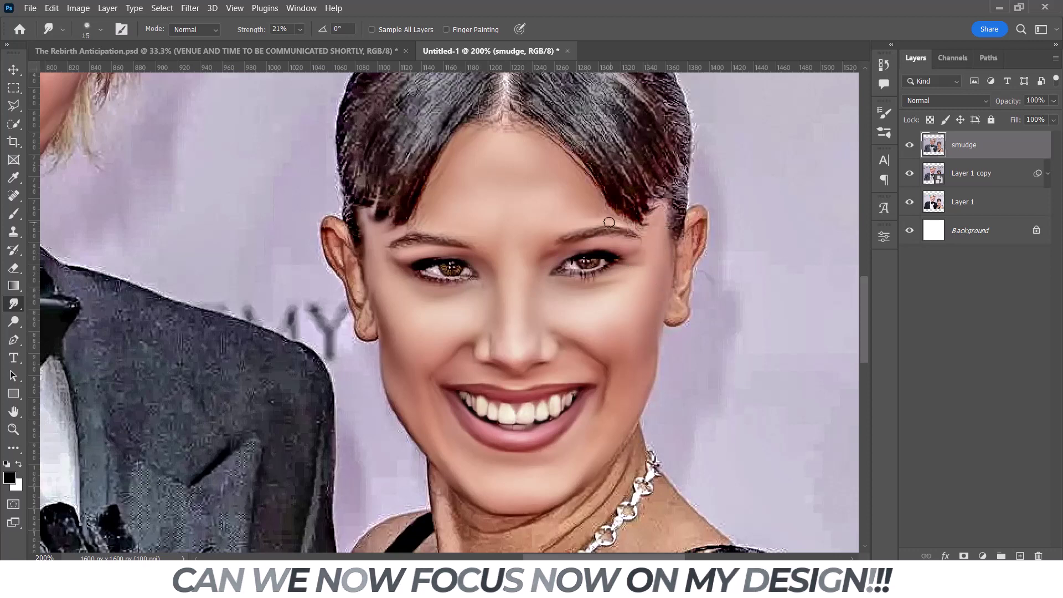
key(bracketright)
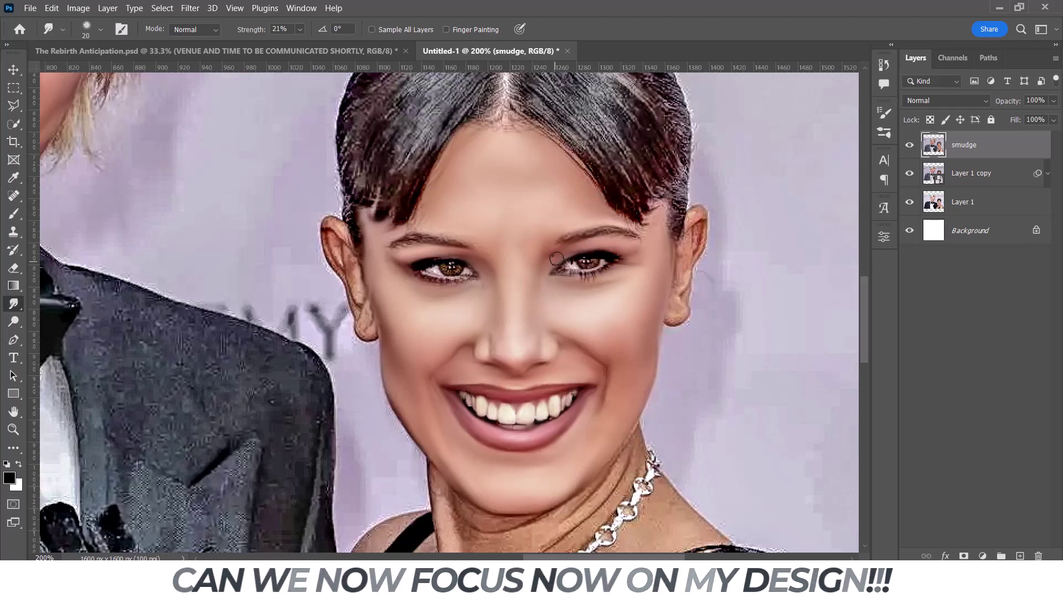
mouse_move(700, 209)
mouse_down()
mouse_move(685, 276)
mouse_move(701, 213)
mouse_up()
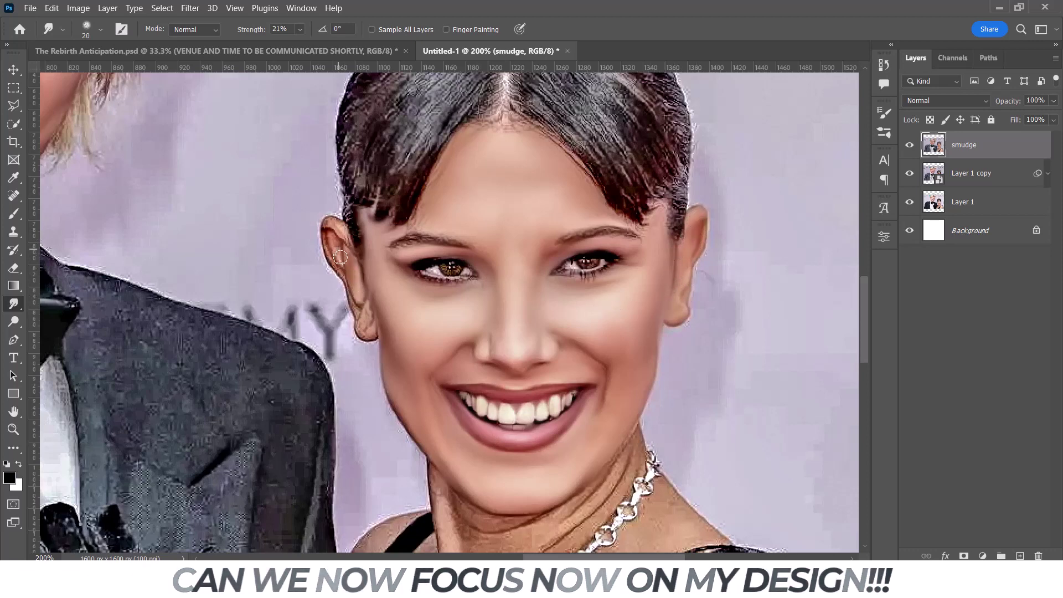
mouse_move(333, 252)
mouse_down()
mouse_move(357, 318)
mouse_move(367, 310)
mouse_up()
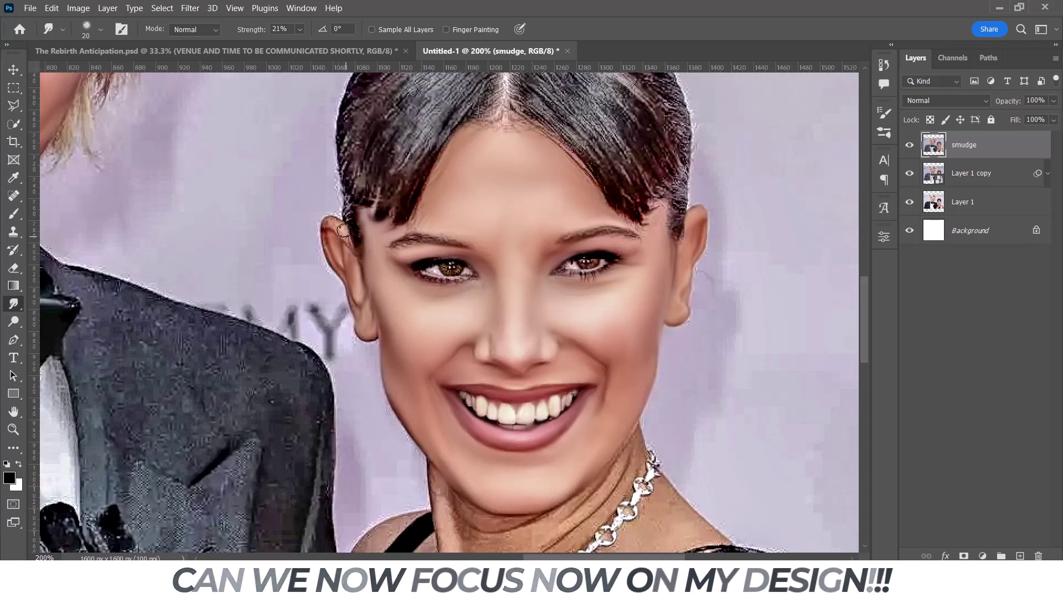
mouse_move(344, 230)
mouse_down()
mouse_move(329, 246)
mouse_move(355, 306)
mouse_move(347, 262)
mouse_up()
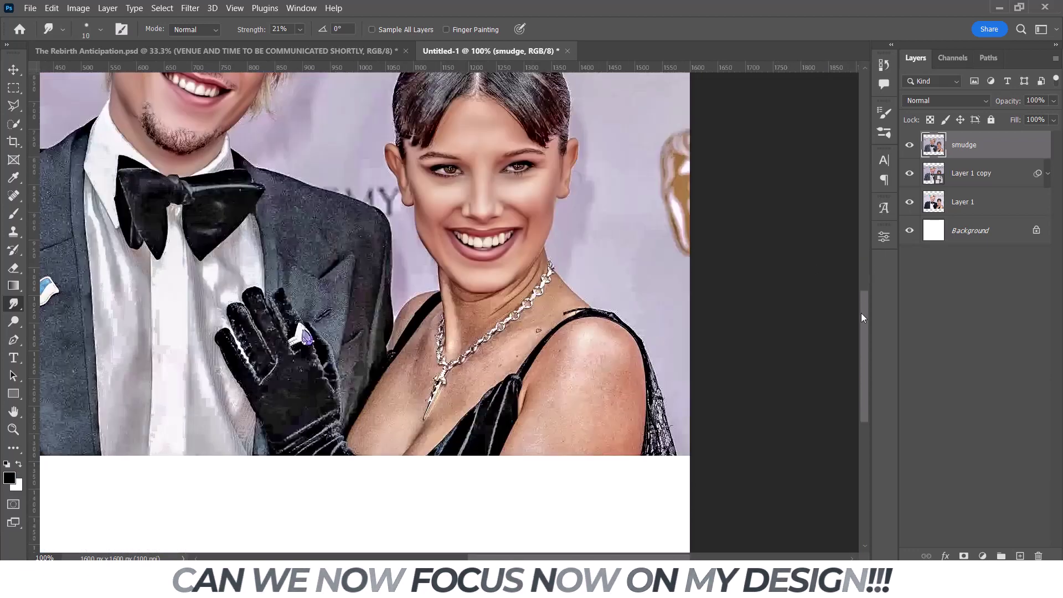
mouse_move(819, 274)
mouse_down()
mouse_move(475, 192)
mouse_move(443, 134)
mouse_move(455, 244)
mouse_move(483, 255)
mouse_move(524, 216)
mouse_move(510, 230)
mouse_move(551, 161)
mouse_move(475, 219)
mouse_move(457, 143)
mouse_move(465, 172)
mouse_move(518, 201)
mouse_move(463, 148)
mouse_move(532, 166)
mouse_move(625, 105)
mouse_move(547, 181)
mouse_move(579, 172)
mouse_move(499, 239)
mouse_move(458, 206)
mouse_move(470, 230)
mouse_move(456, 200)
mouse_up()
key(bracketleft)
key(bracketleft)
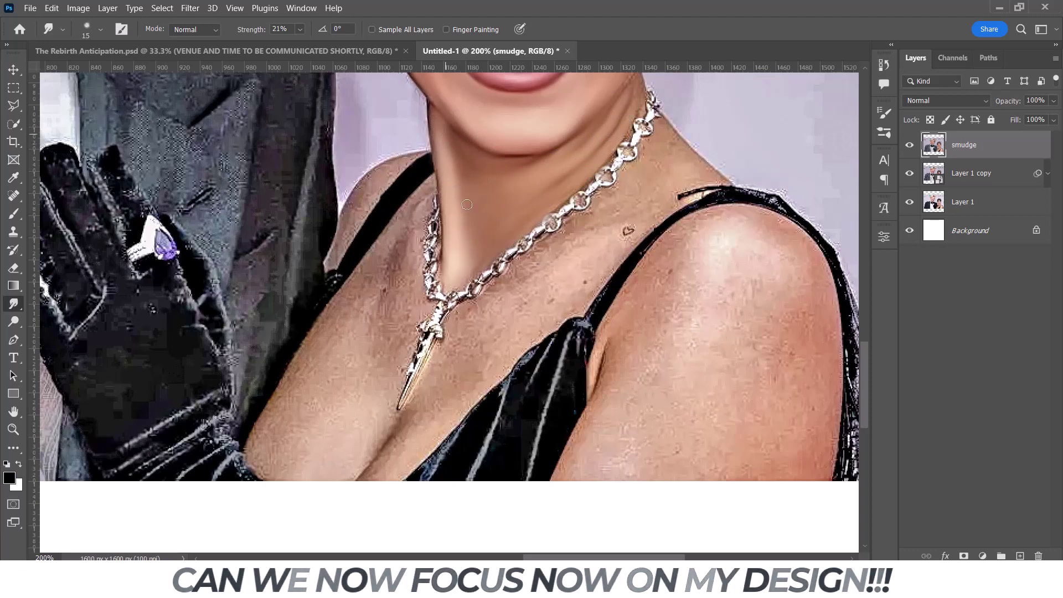
Smooth the skin along the dress strap and across the woman's chest.
scroll(631, 150, up, 2)
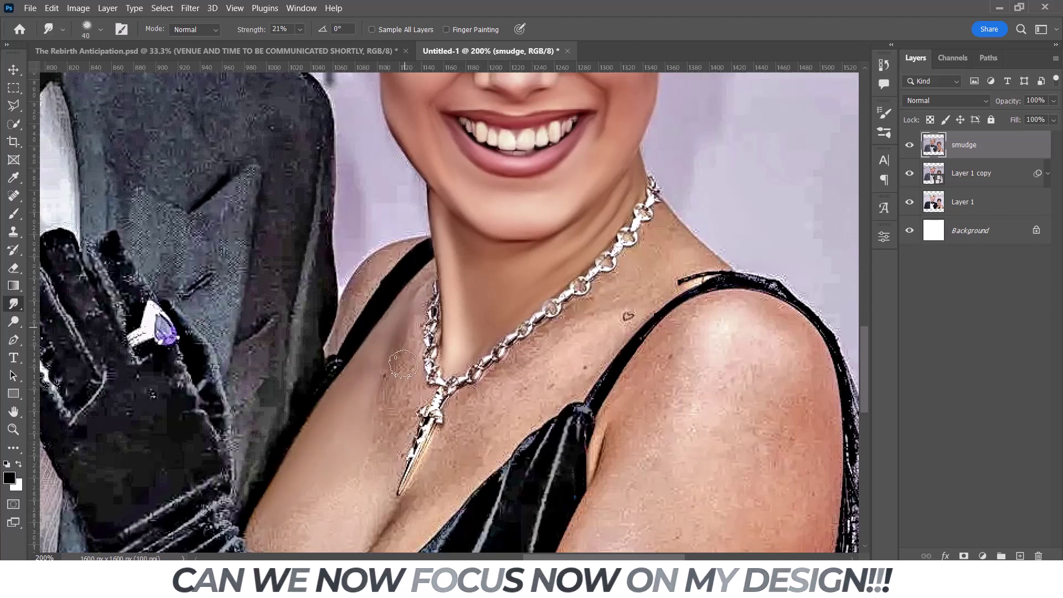
drag(403, 364, 410, 305)
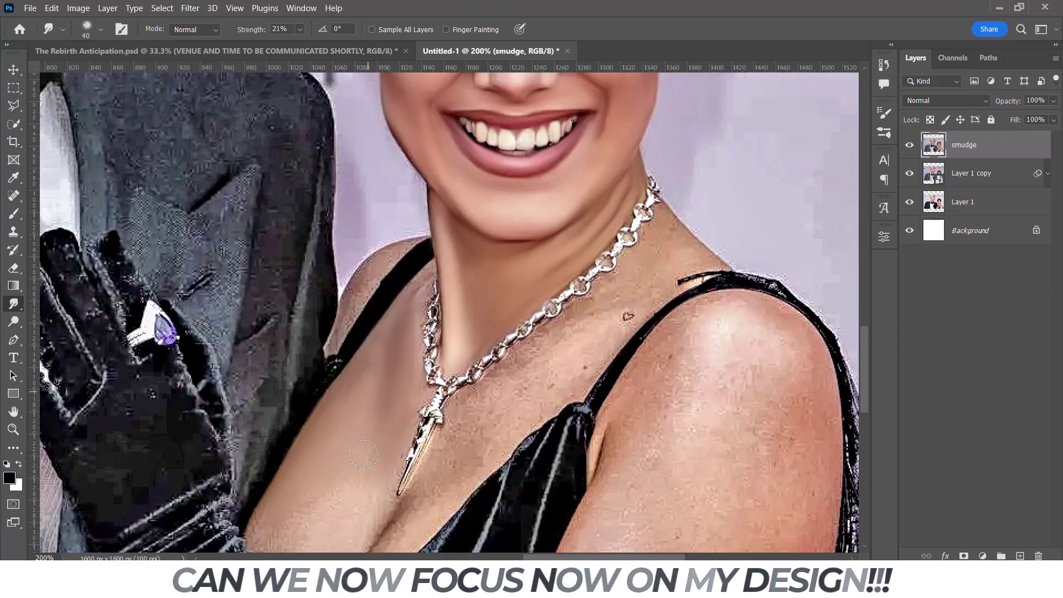
scroll(680, 381, down, 1)
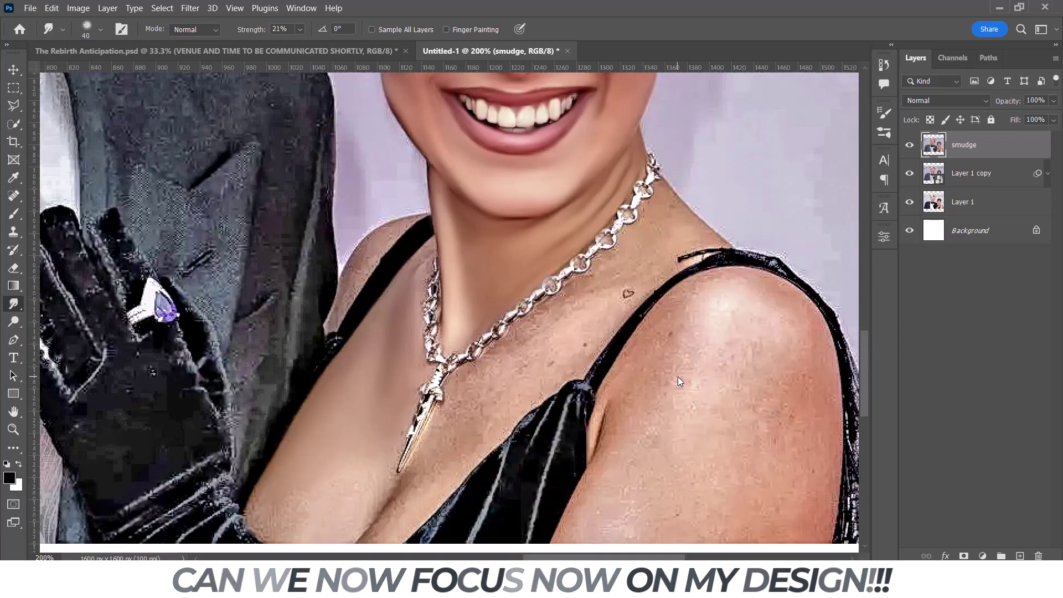
drag(867, 393, 867, 410)
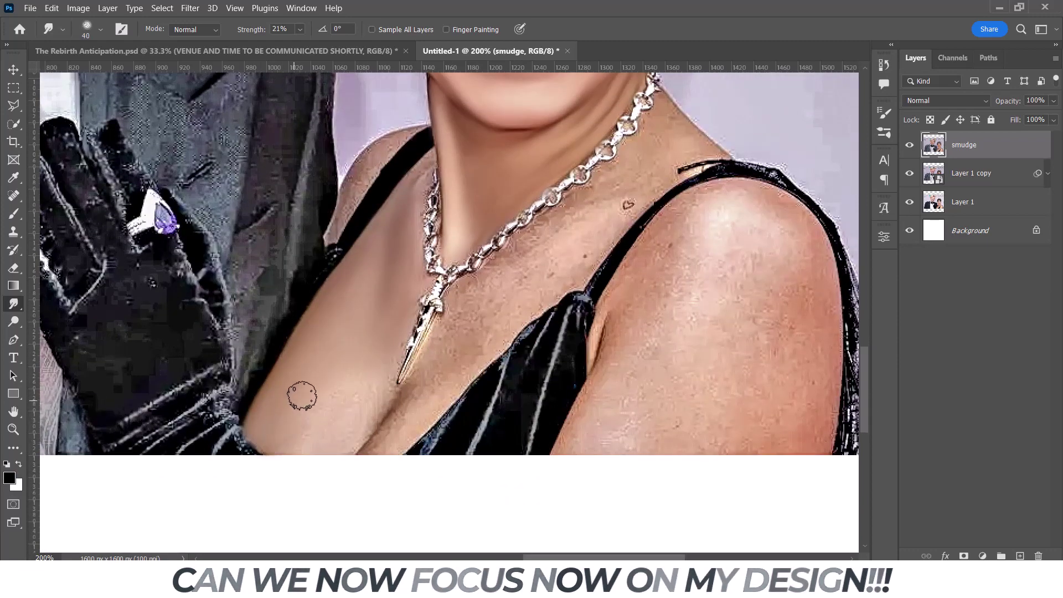
mouse_move(299, 446)
mouse_down()
mouse_move(351, 373)
mouse_move(370, 410)
mouse_move(397, 321)
mouse_up()
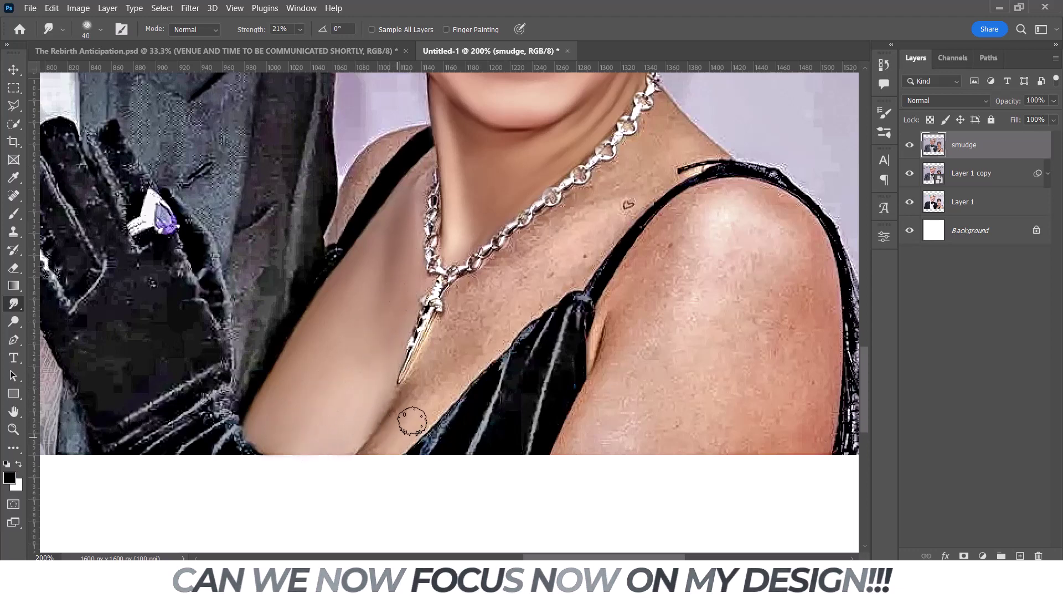
key(bracketleft)
key(bracketleft)
key(bracketleft)
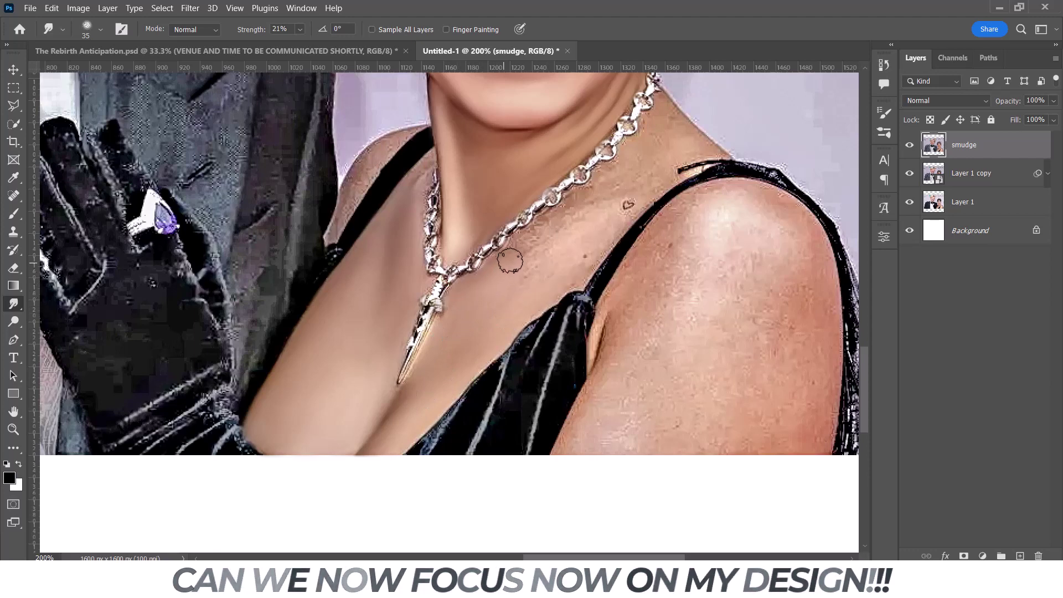
key(bracketright)
key(bracketright)
key(bracketright)
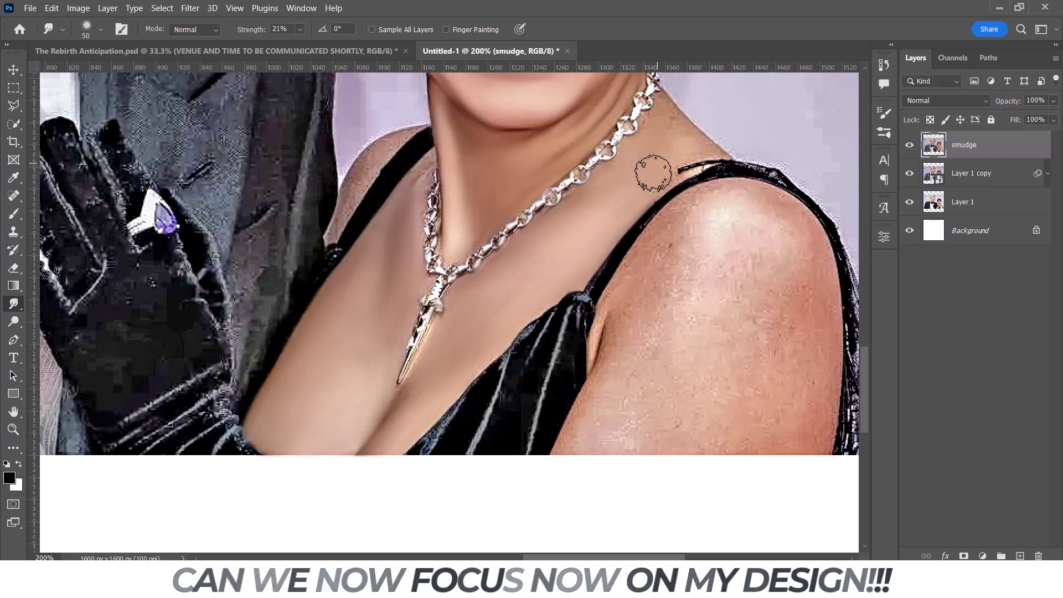
key(bracketleft)
key(bracketleft)
key(bracketleft)
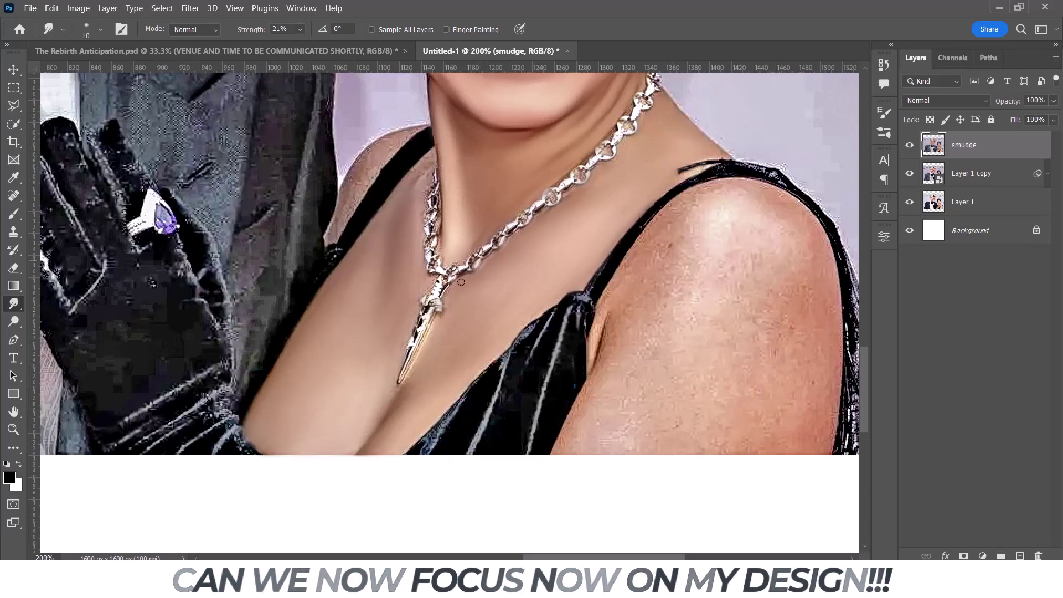
Blend the skin texture on her upper shoulder and the light patch by the armpit.
key(ctrl+minus)
key(ctrl+minus)
key(ctrl+minus)
key(ctrl+plus)
key(ctrl+plus)
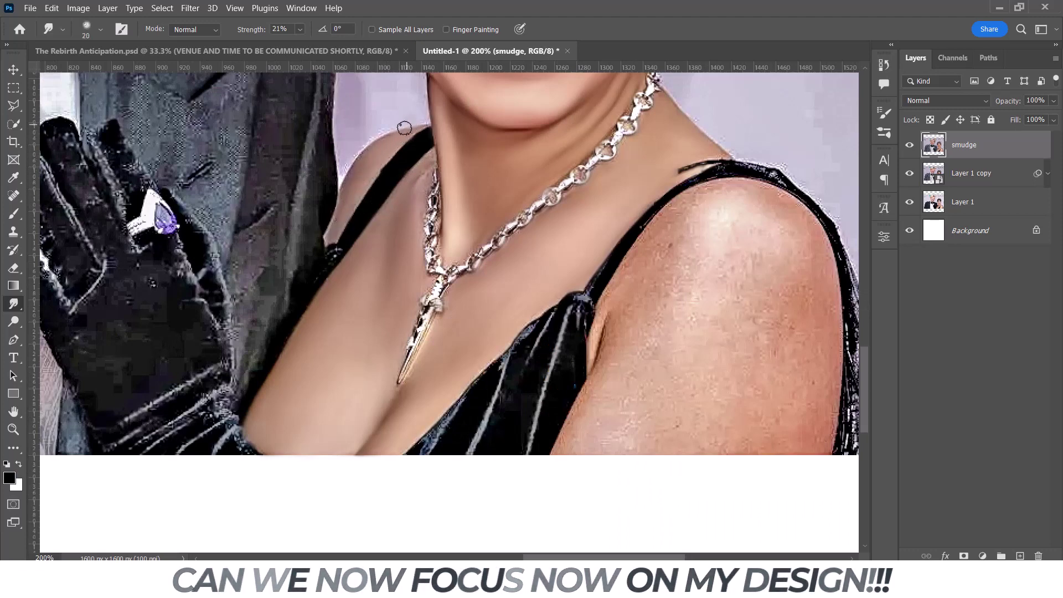
mouse_move(653, 252)
mouse_down()
mouse_move(750, 207)
mouse_move(764, 233)
mouse_move(690, 214)
mouse_move(662, 252)
mouse_move(735, 249)
mouse_move(747, 225)
mouse_move(637, 281)
mouse_move(800, 316)
mouse_move(815, 435)
mouse_move(755, 430)
mouse_move(698, 361)
mouse_move(750, 256)
mouse_move(632, 316)
mouse_move(588, 427)
mouse_move(652, 380)
mouse_move(719, 420)
mouse_move(770, 406)
mouse_move(793, 429)
mouse_move(655, 439)
mouse_move(613, 421)
mouse_move(572, 439)
mouse_up()
key(bracketleft)
key(bracketleft)
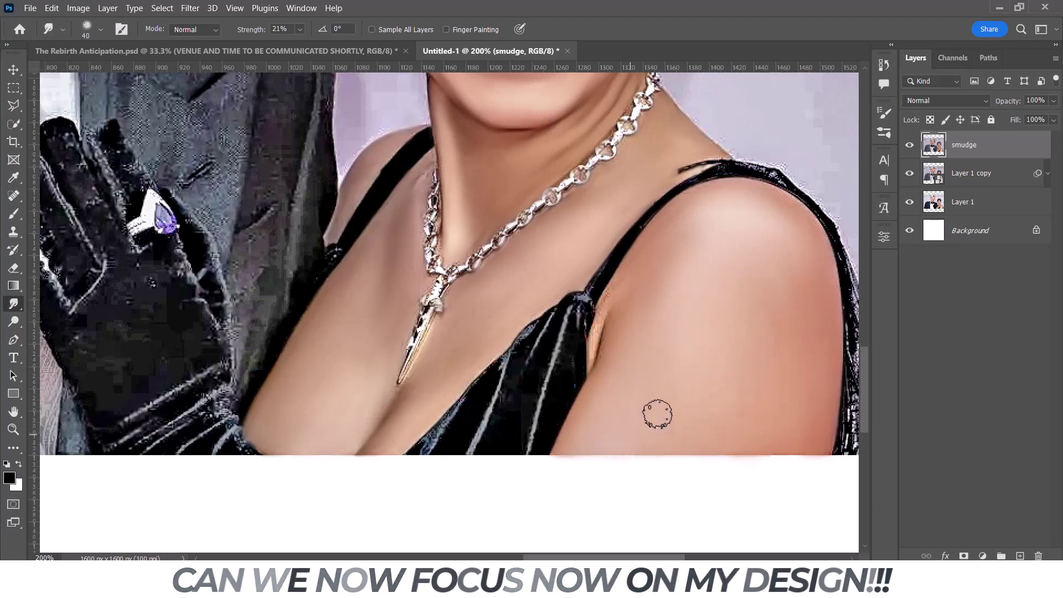
drag(657, 413, 613, 289)
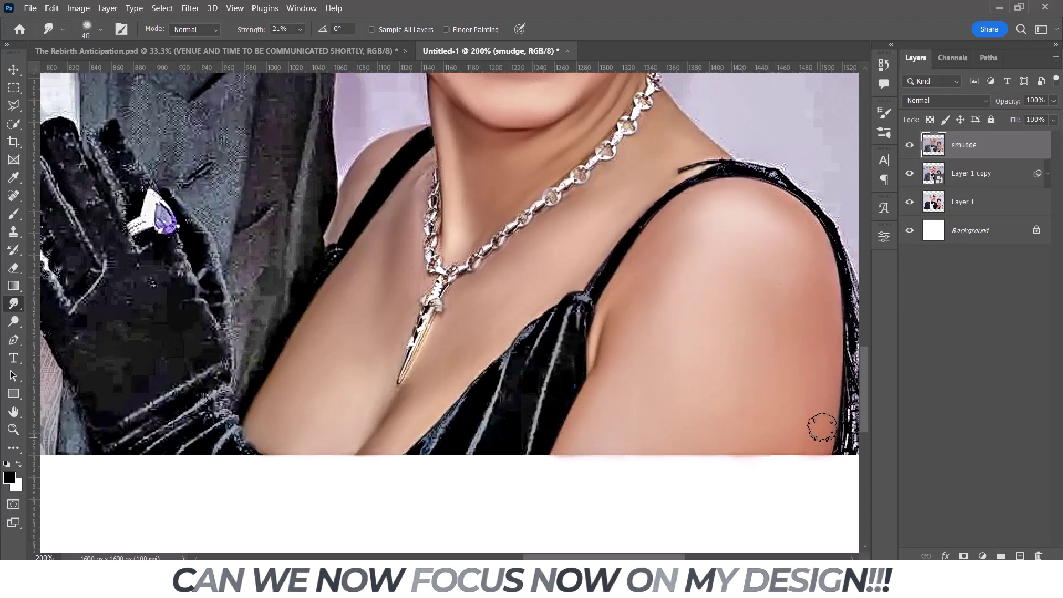
Save the portrait to the computer as a Photoshop PSD with a new file name ending in 'Smudged'.
scroll(782, 394, down, 3)
scroll(782, 393, up, 1)
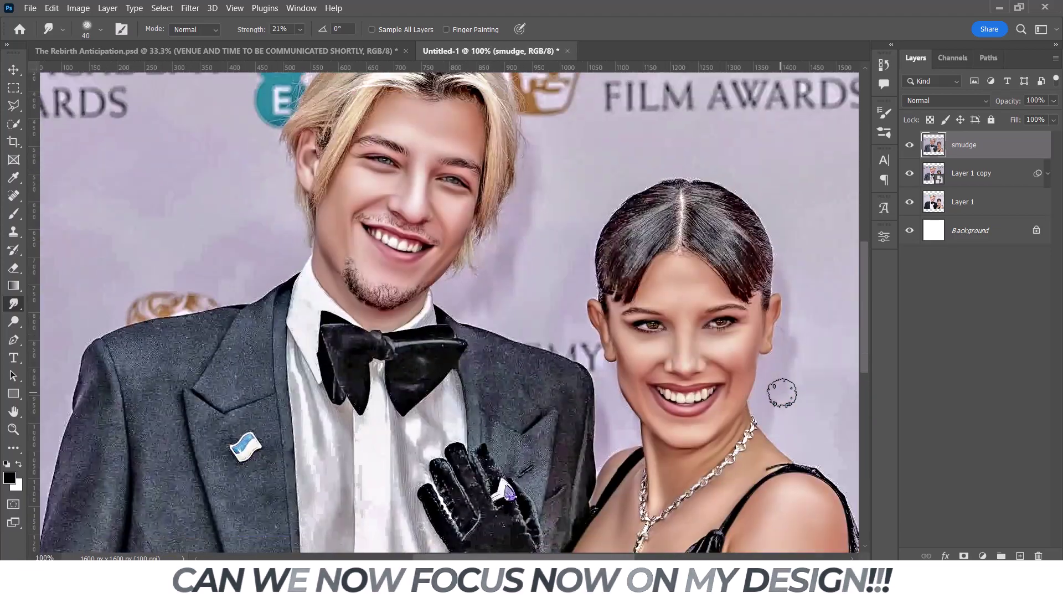
scroll(781, 394, down, 1)
scroll(782, 393, down, 1)
scroll(782, 393, up, 1)
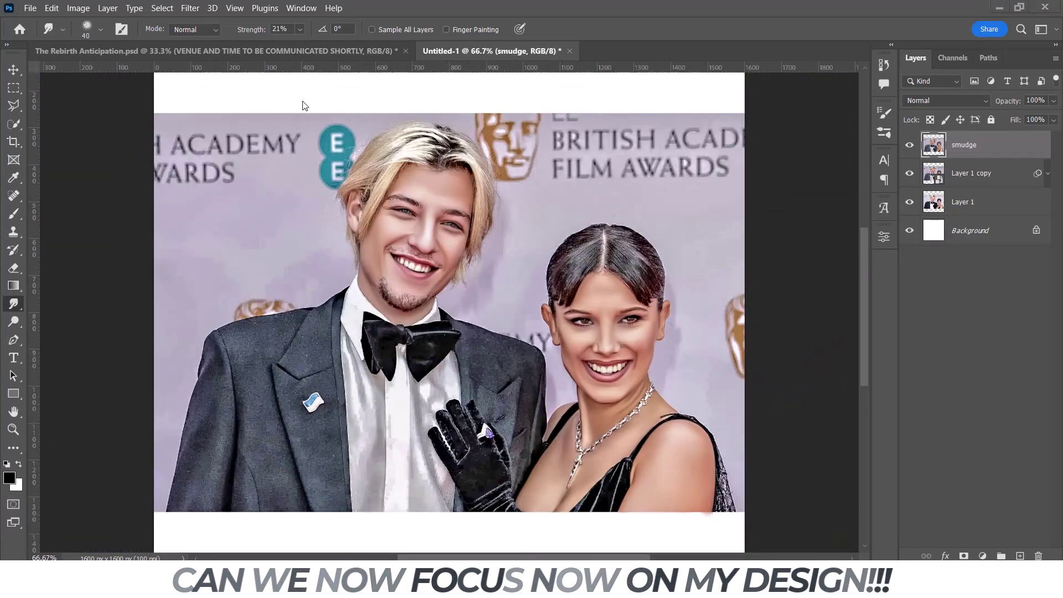
click(31, 14)
click(80, 172)
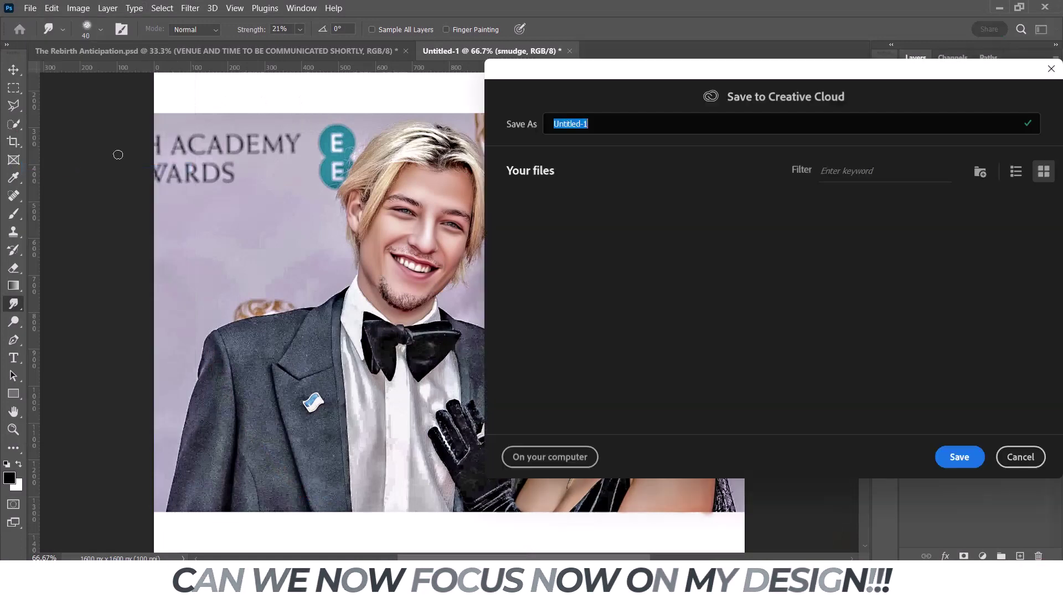
click(551, 455)
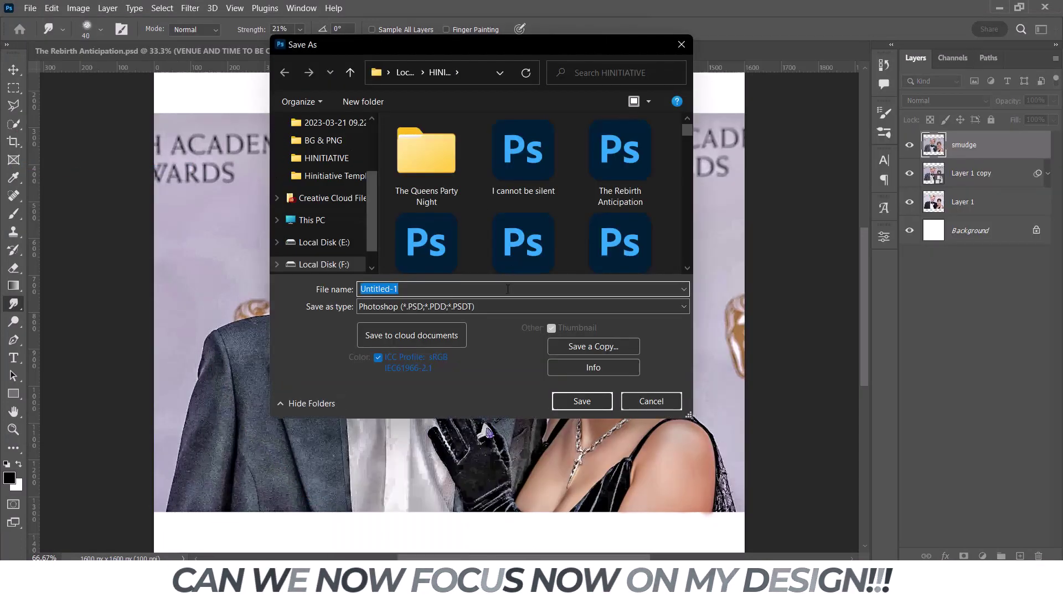
key(ctrl+v)
key(ctrl+a)
key(BackSpace)
text(Millie Bo)
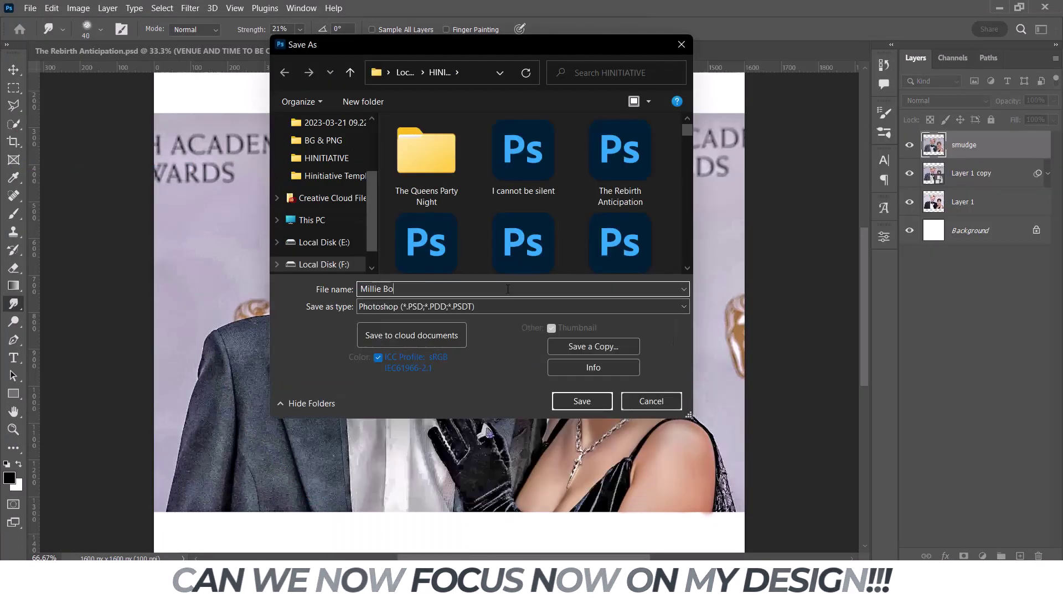
text(bby Smudged)
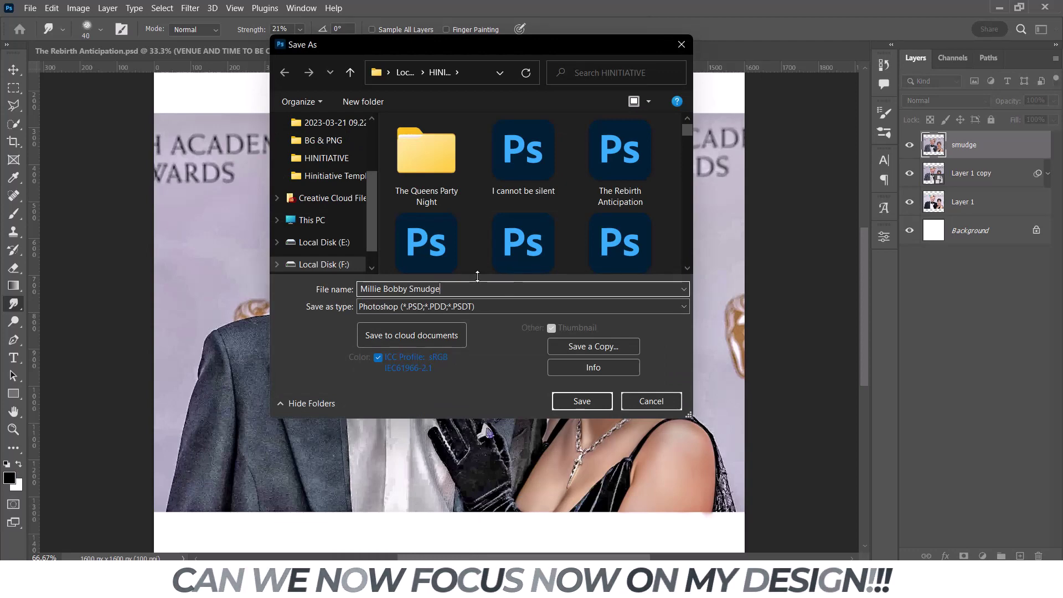
click(576, 401)
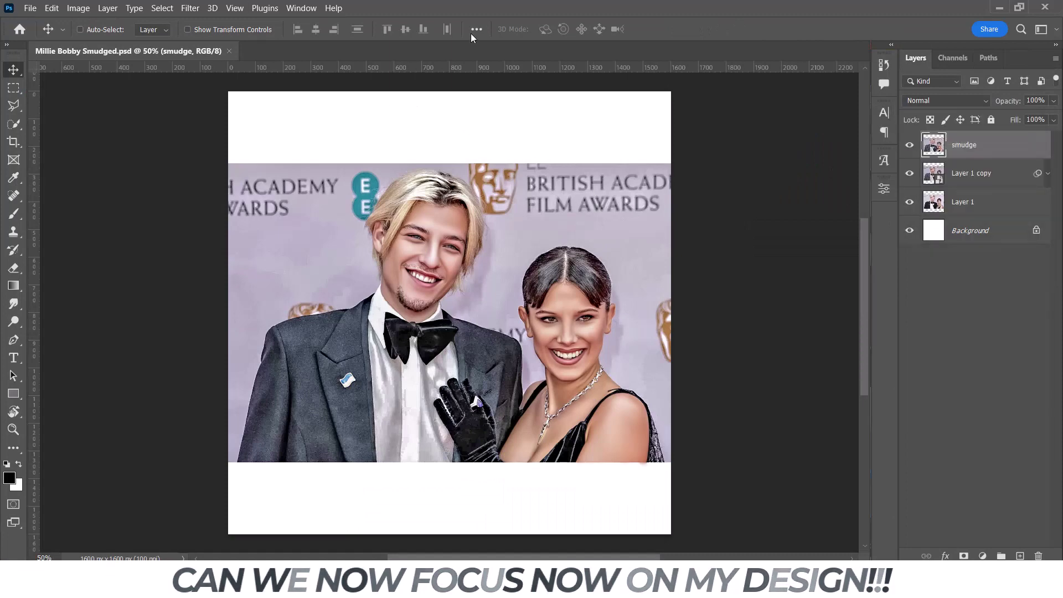
Open the Beauty Retouch v3 panel, dismiss its extension error, and close it again.
click(301, 8)
click(531, 53)
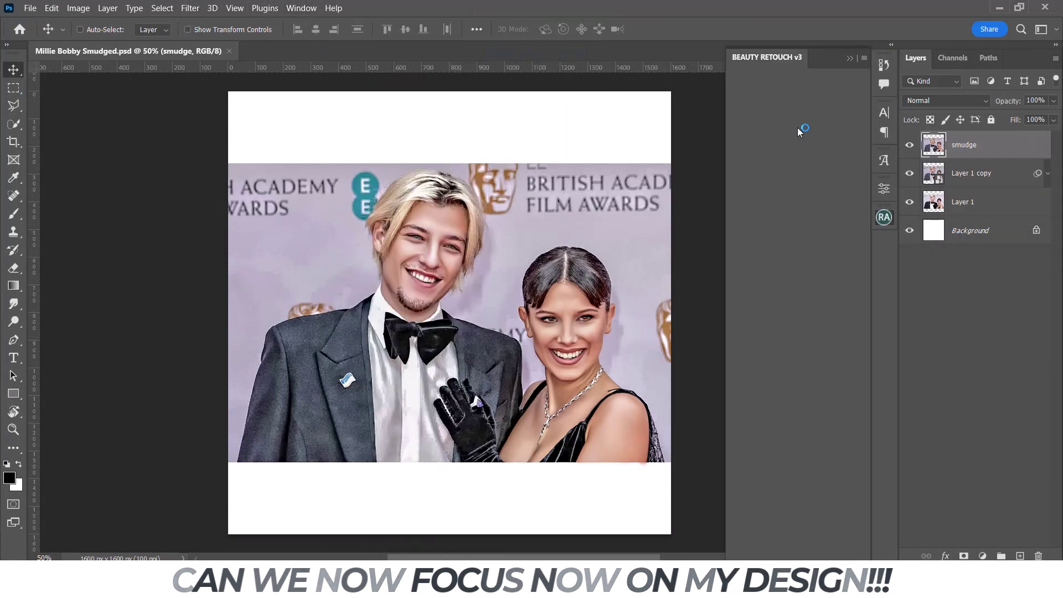
click(590, 260)
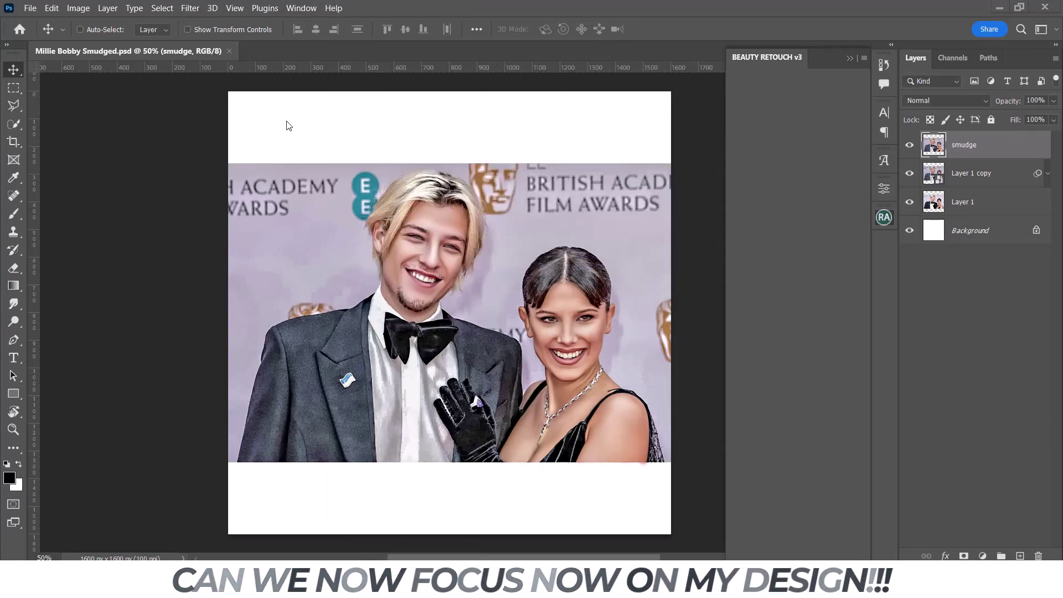
click(888, 219)
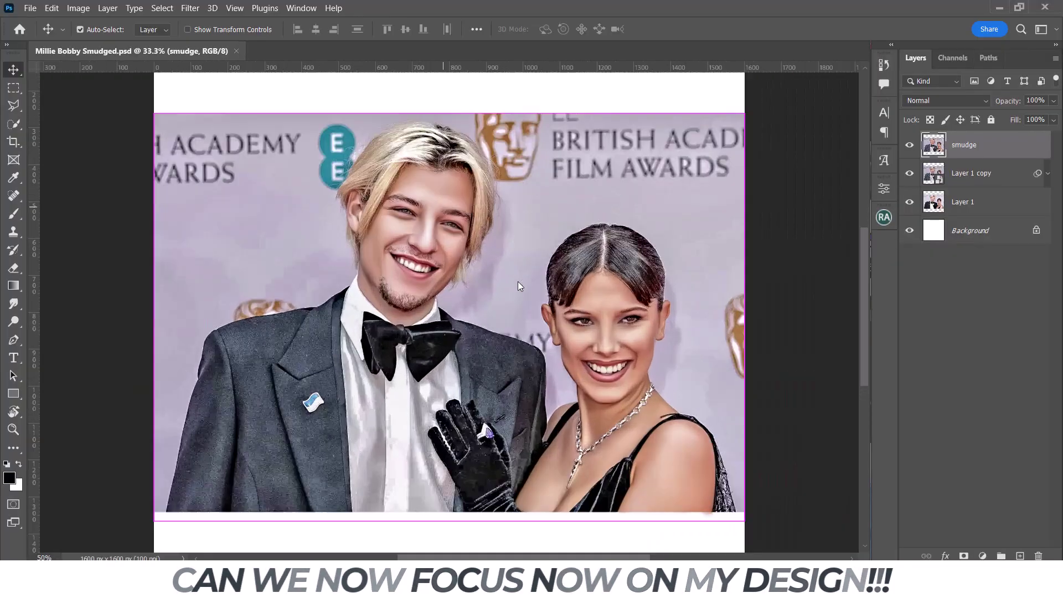
Scale all layers above Background to about 147% and shift them left to centre the couple.
key(ctrl+alt+a)
key(ctrl+t)
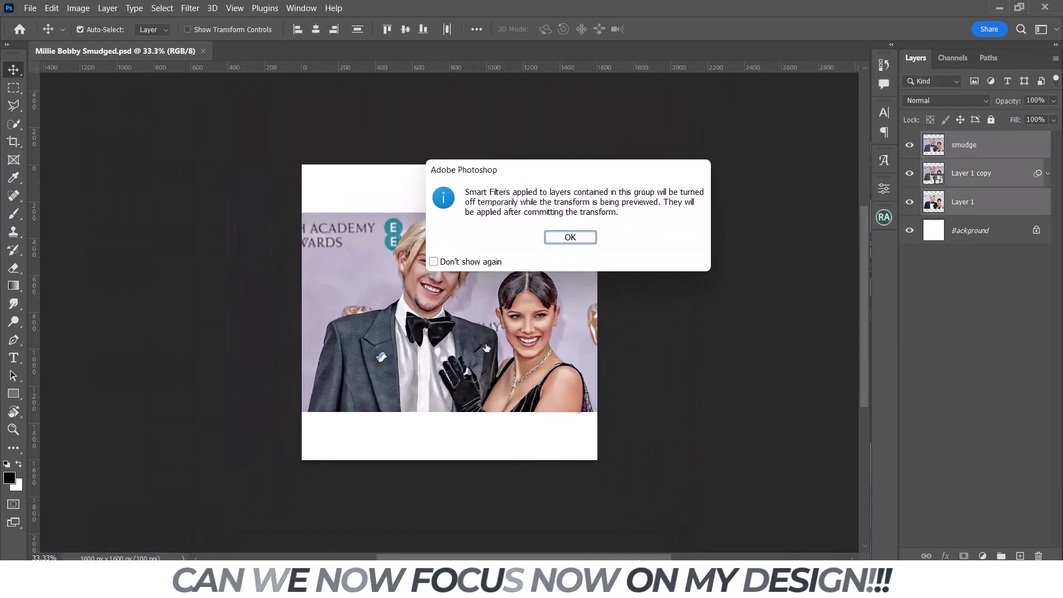
key(Return)
drag(640, 214, 714, 166)
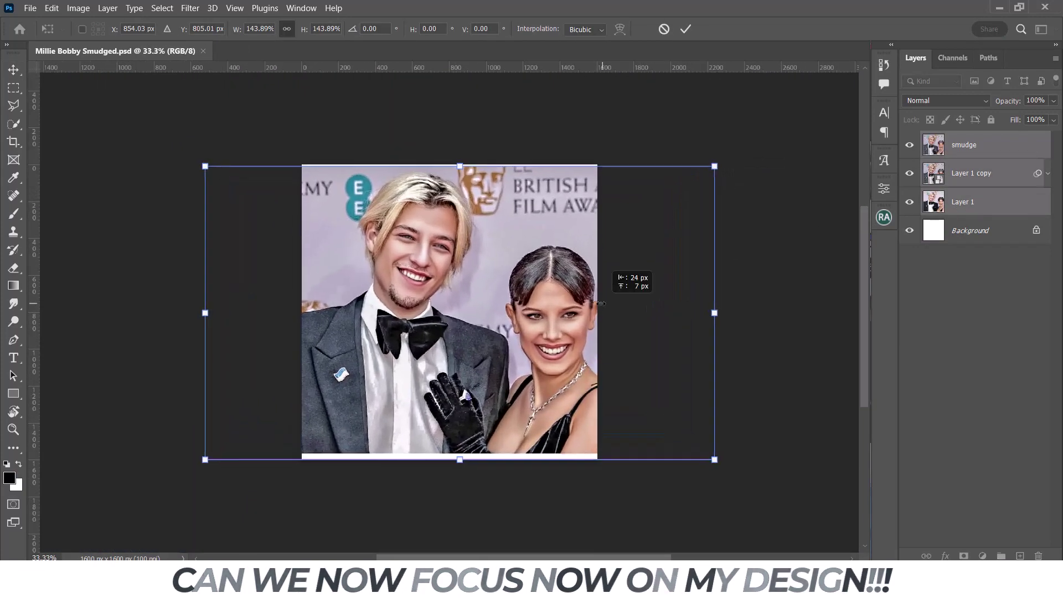
drag(600, 303, 590, 304)
drag(704, 166, 710, 163)
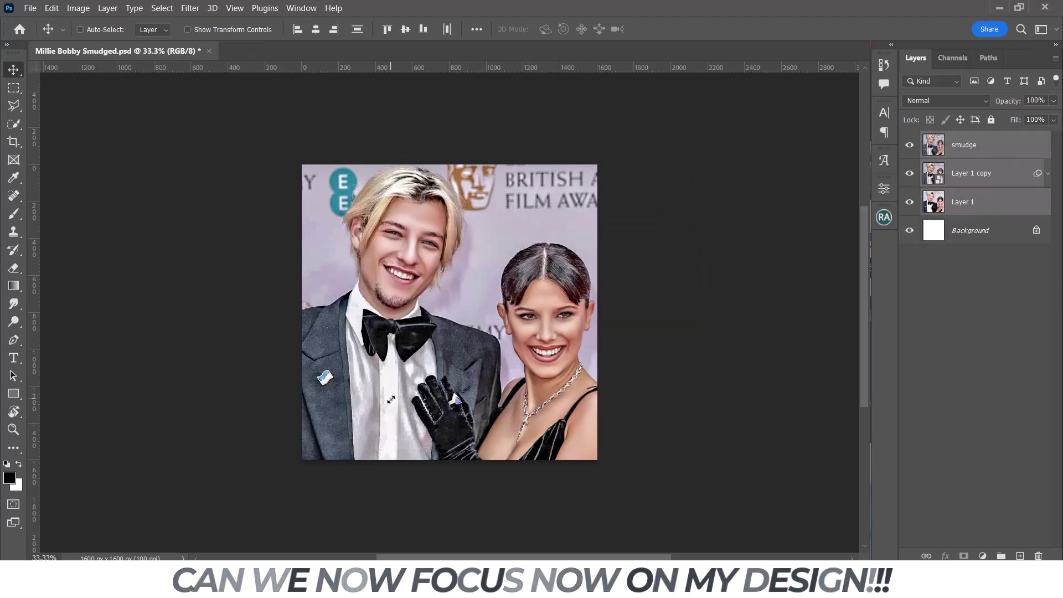
key(ctrl+plus)
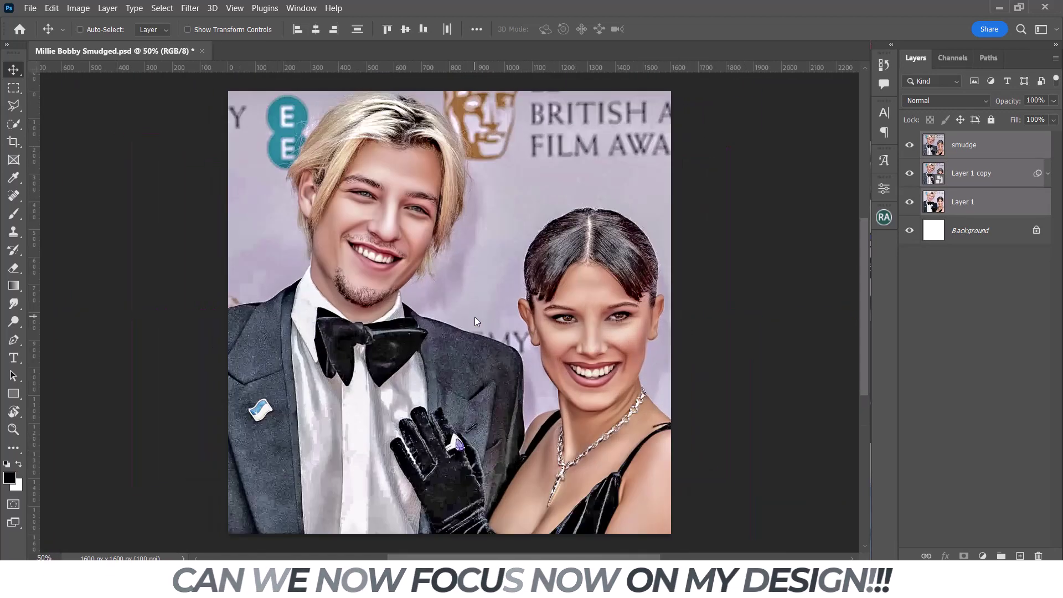
Rename the Layer 1 copy layer to 'details'.
click(989, 161)
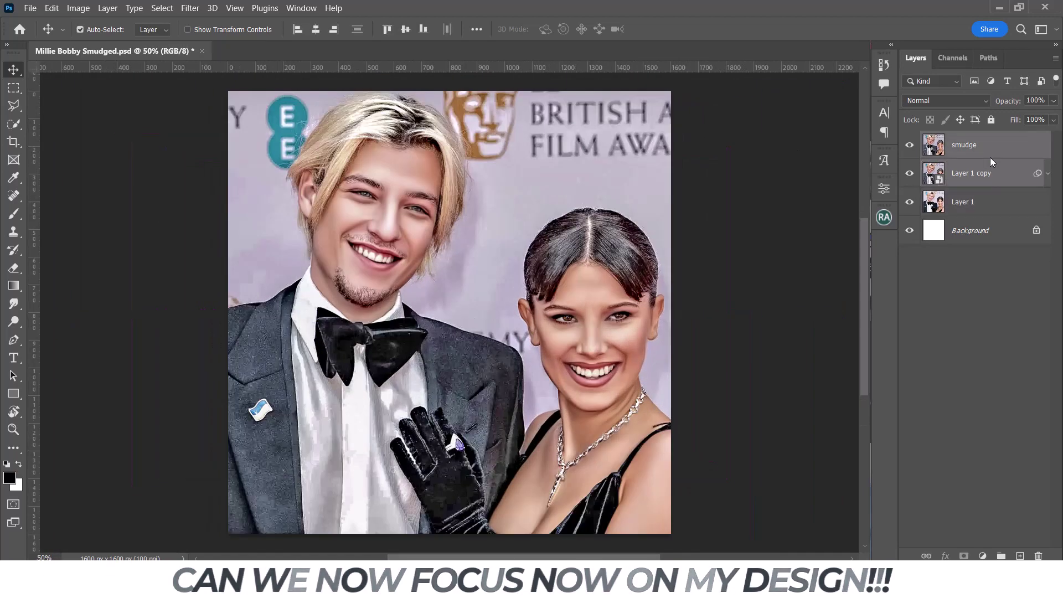
click(1048, 174)
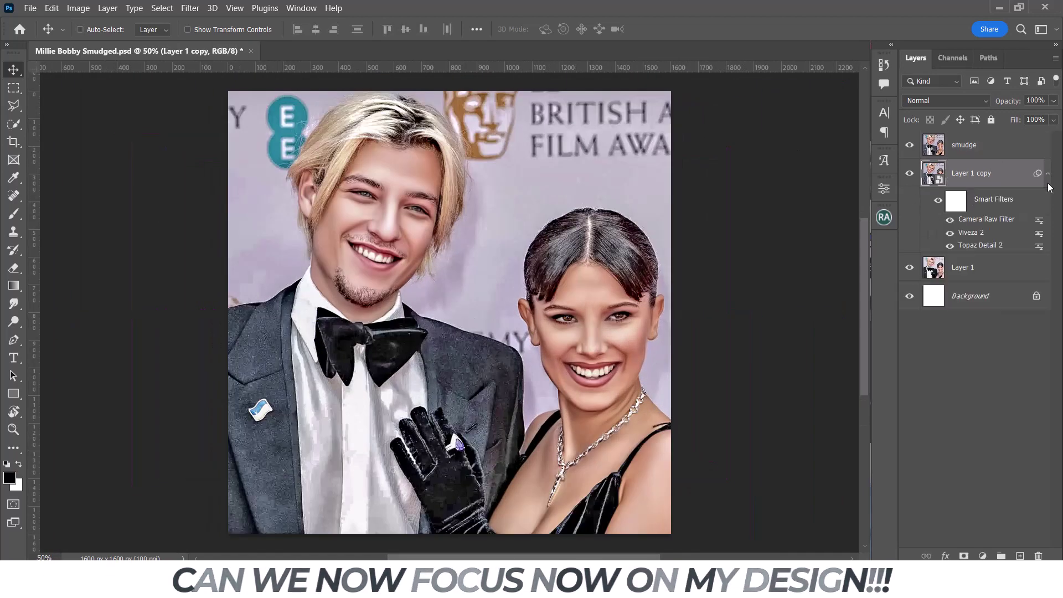
click(986, 176)
text(details)
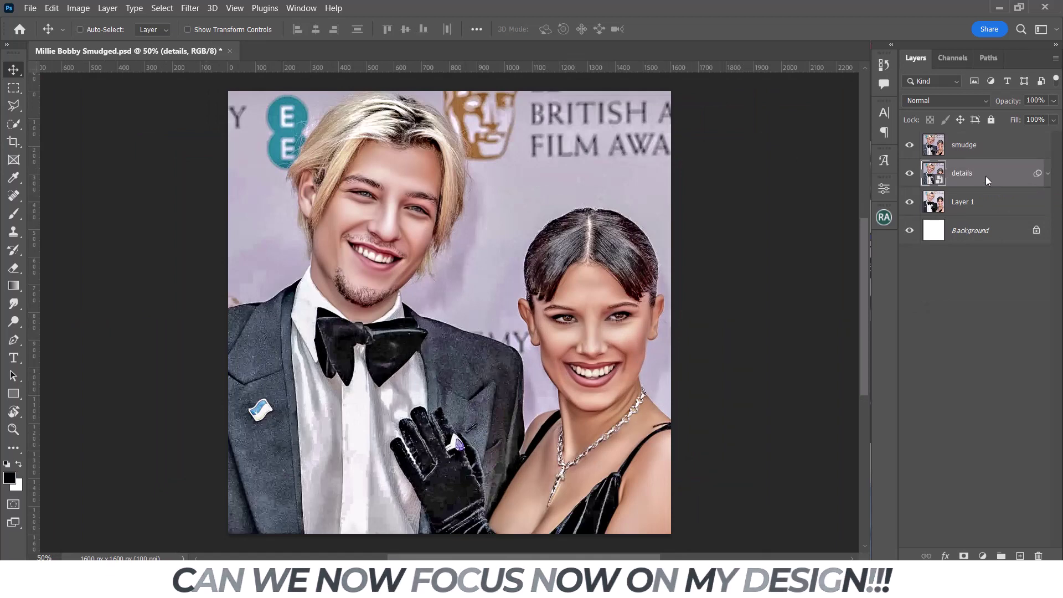
Rename Layer 1 to 'original' and duplicate the smudge layer.
double_click(964, 203)
text(o)
key(BackSpace)
text(l)
key(Return)
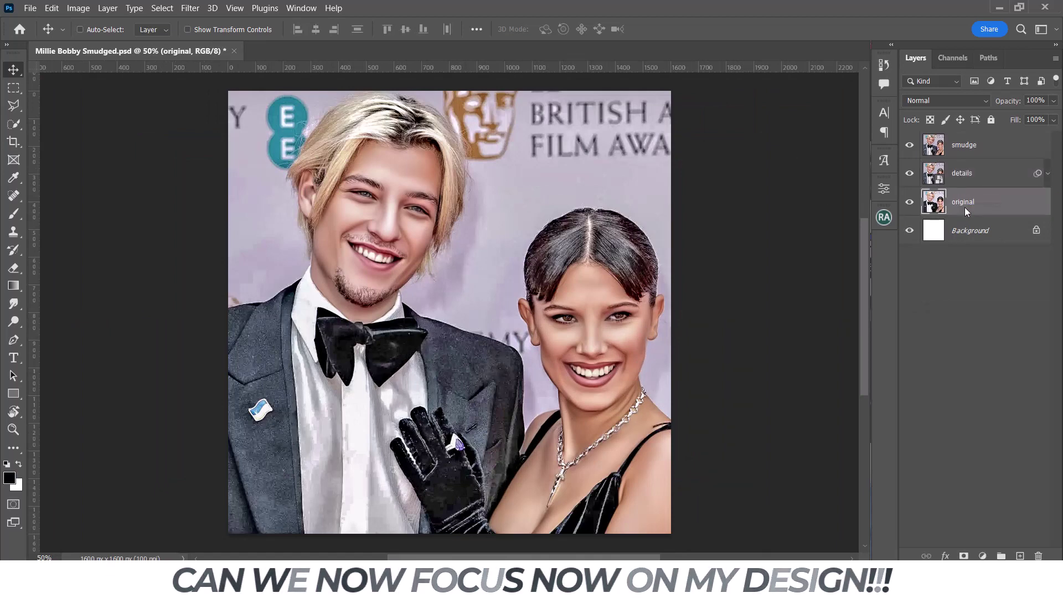
click(963, 149)
key(ctrl+j)
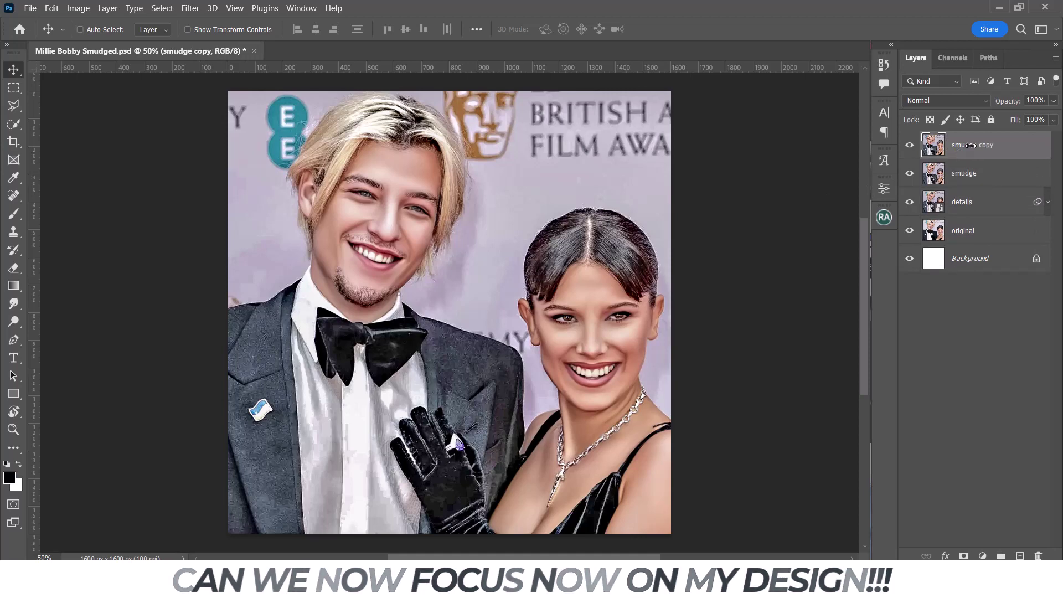
text(oil paint)
Name the duplicate 'oil paint' and convert it to a smart object.
key(Return)
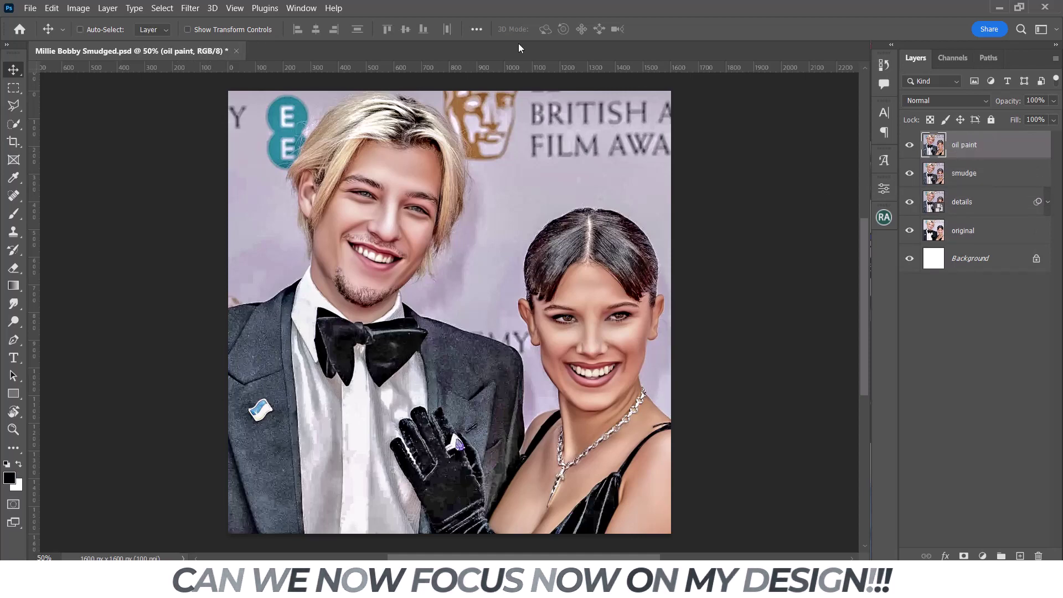
right_click(1006, 155)
click(885, 195)
Apply the Oil Paint filter, trying Cleanliness values between 1.0 and 1.9 against the original.
click(190, 7)
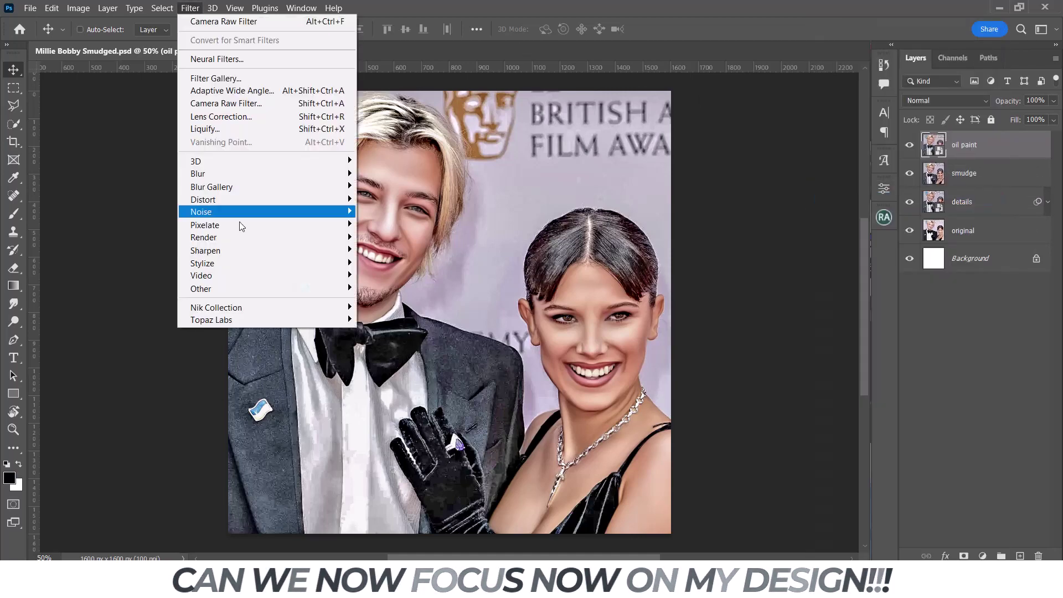
click(396, 313)
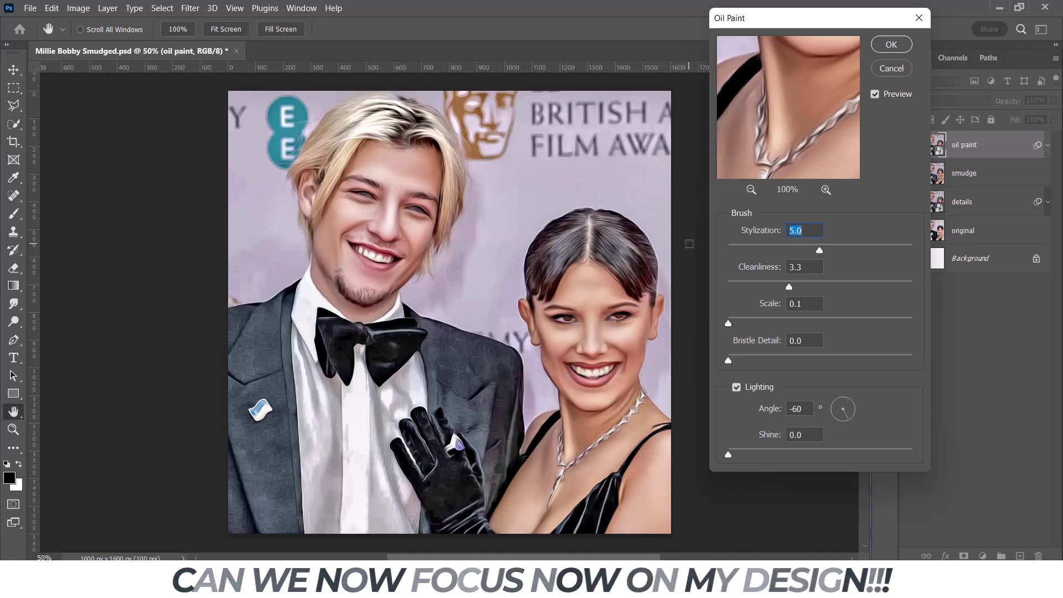
drag(804, 285, 843, 287)
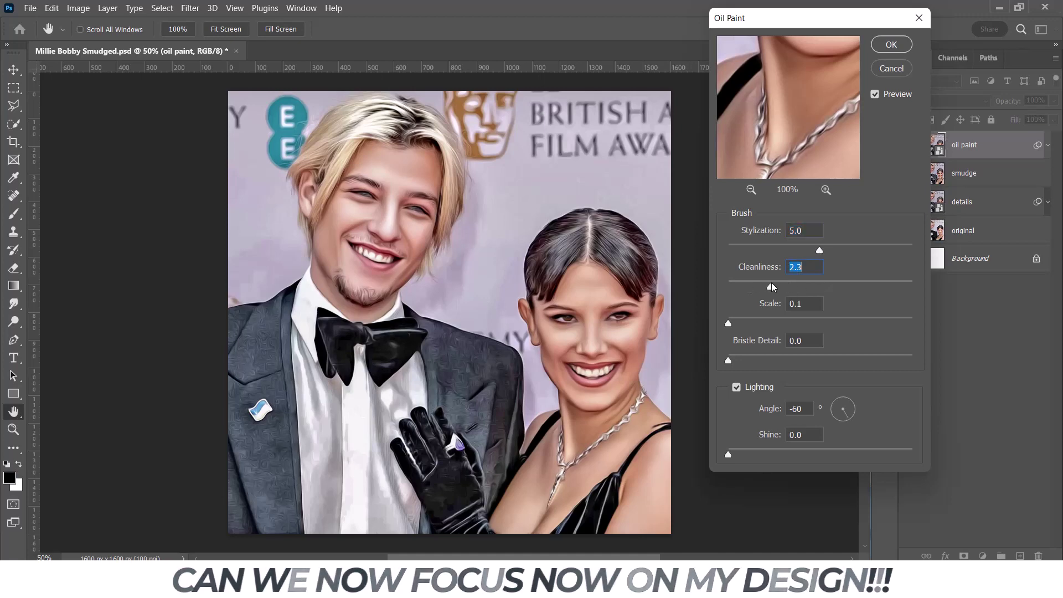
drag(810, 284, 783, 286)
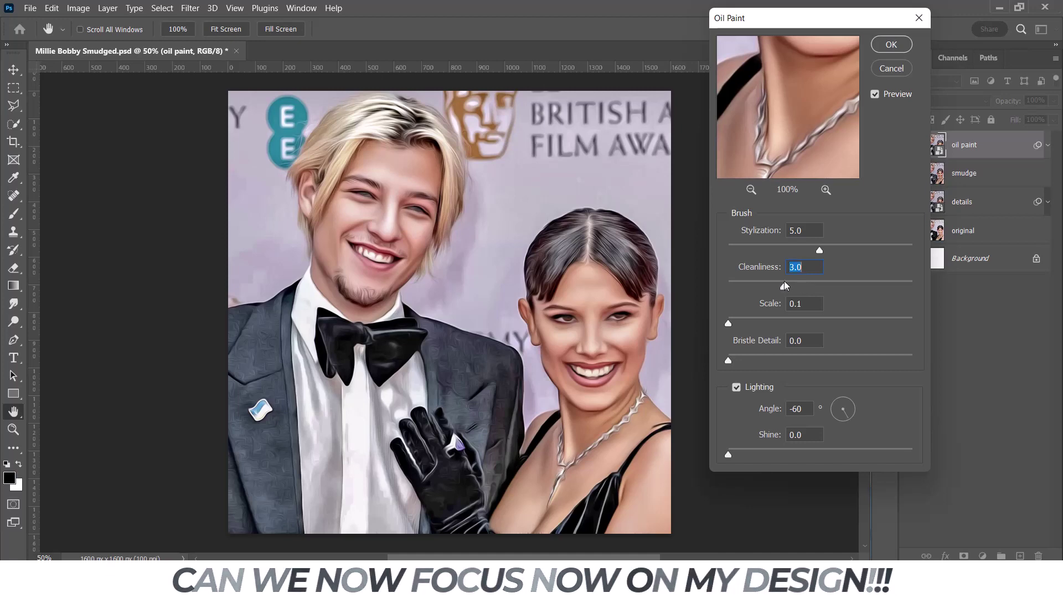
click(764, 284)
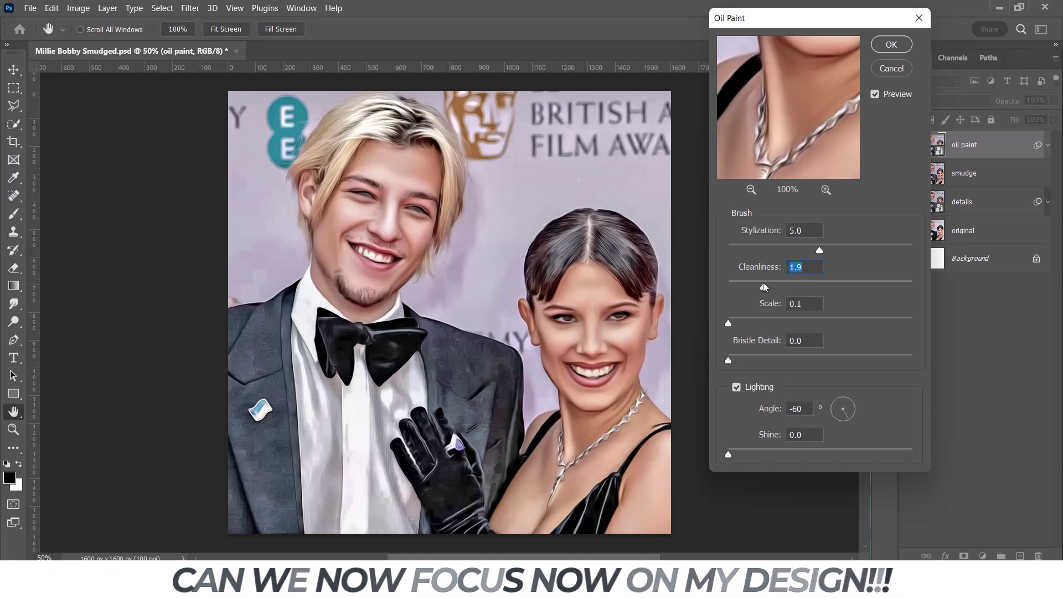
click(874, 95)
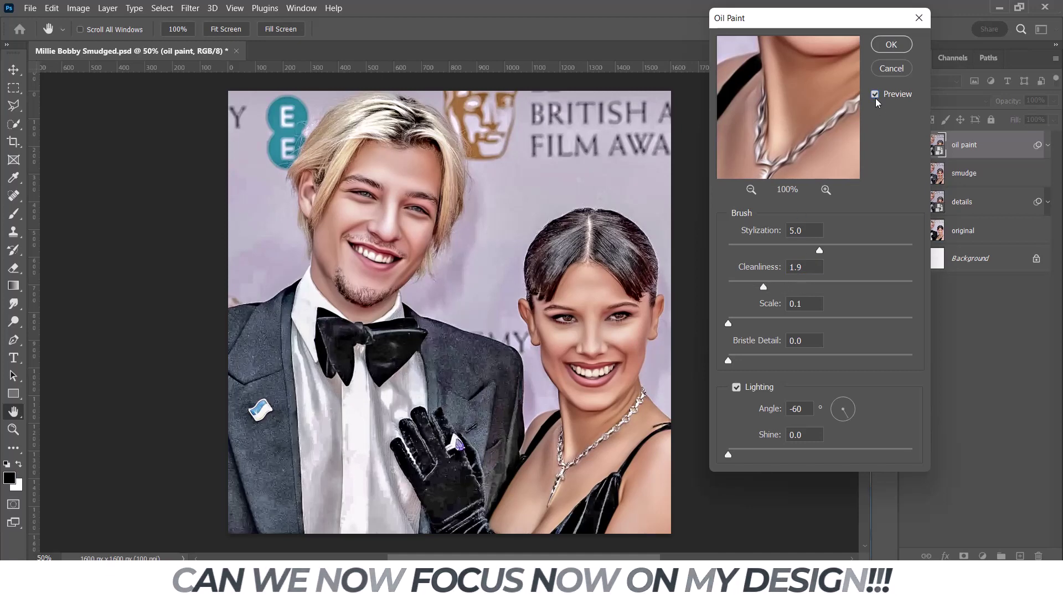
drag(757, 287, 747, 286)
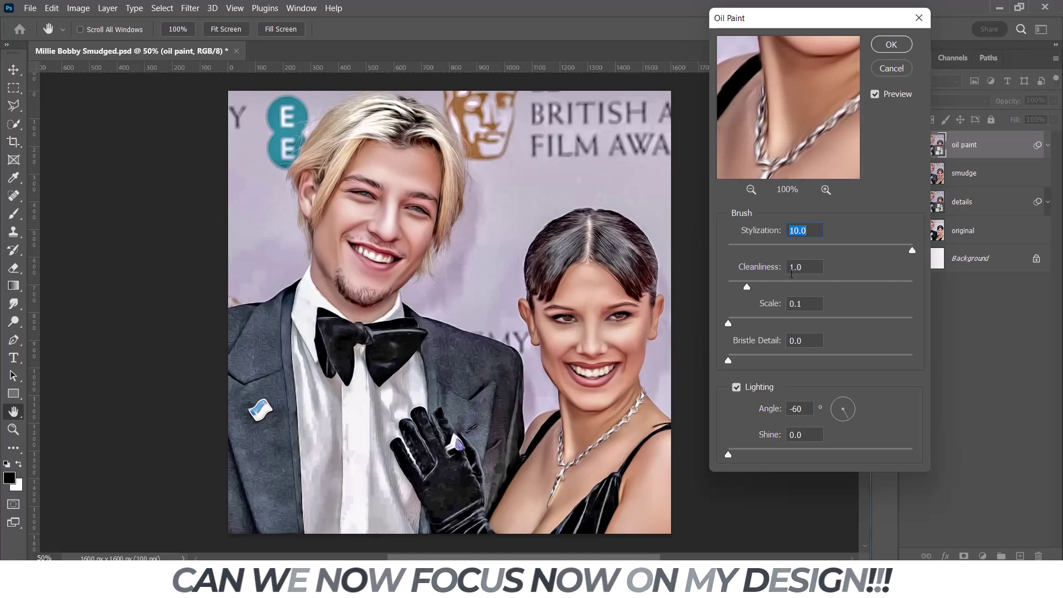
Finalize Oil Paint at Stylization 5.0, Cleanliness 2.0, Scale 0.1, with lighting off.
drag(818, 253, 819, 252)
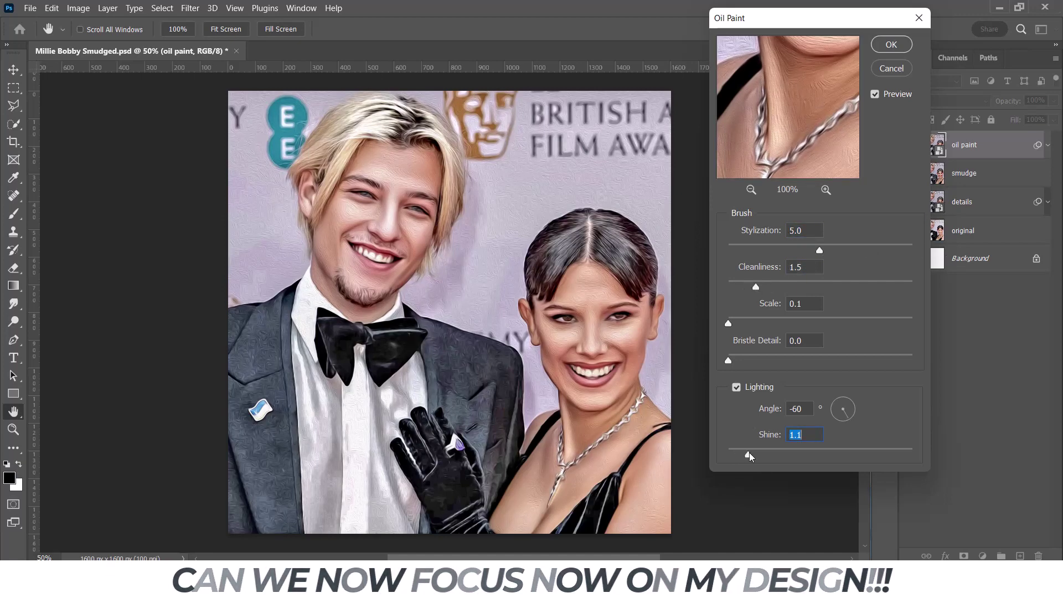
click(737, 387)
drag(728, 361, 796, 360)
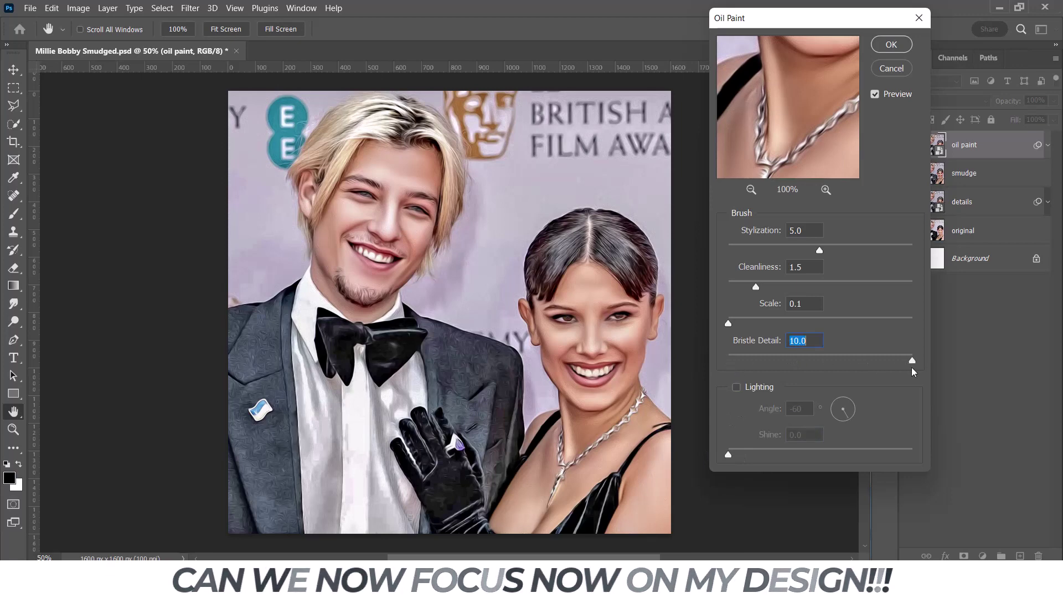
drag(912, 372, 775, 360)
drag(858, 323, 709, 333)
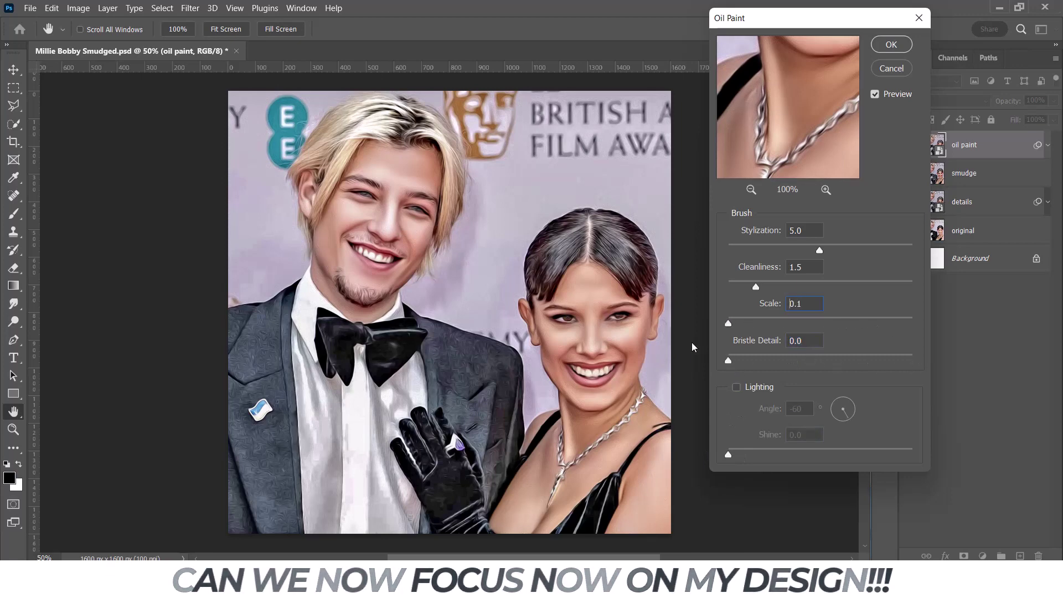
drag(755, 286, 767, 289)
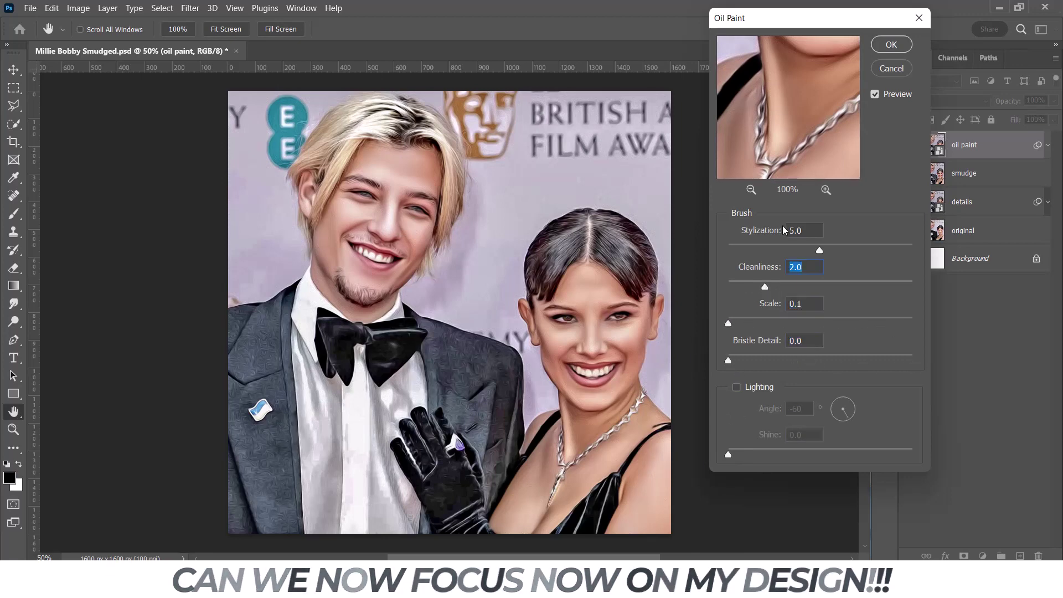
click(889, 46)
Target the Oil Paint smart filter mask and zoom in on the faces.
click(956, 173)
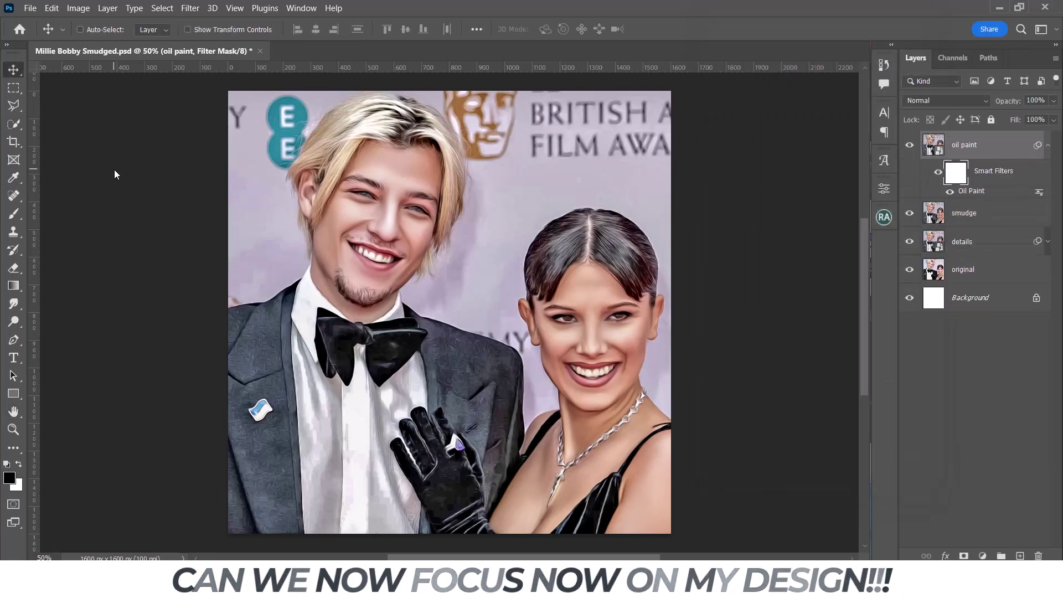
key(w)
drag(392, 166, 320, 249)
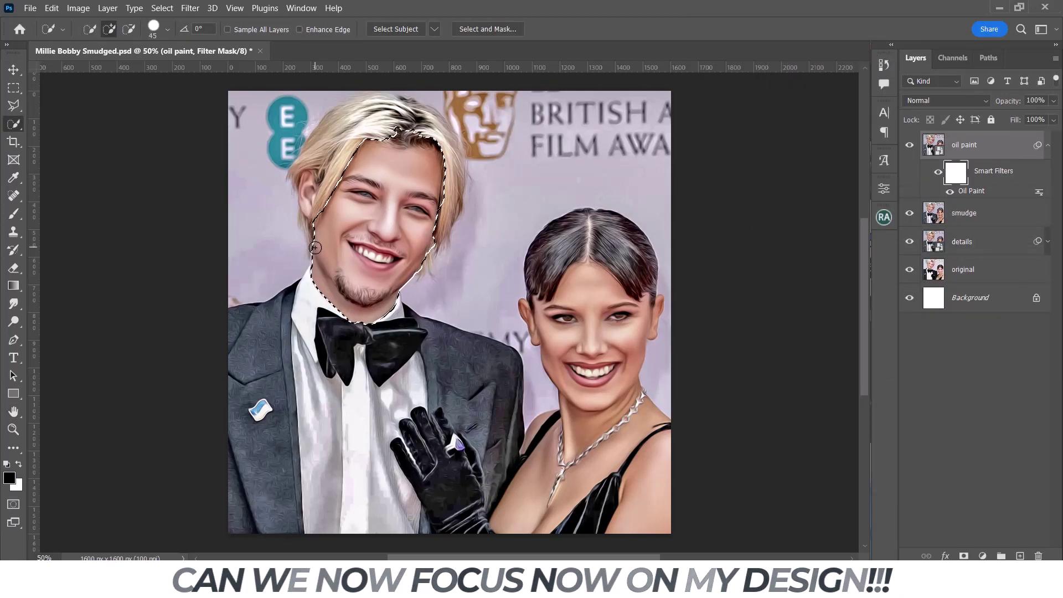
key(ctrl+d)
key(ctrl+plus)
Paint the oil effect off around the man's eye on the filter mask.
key(b)
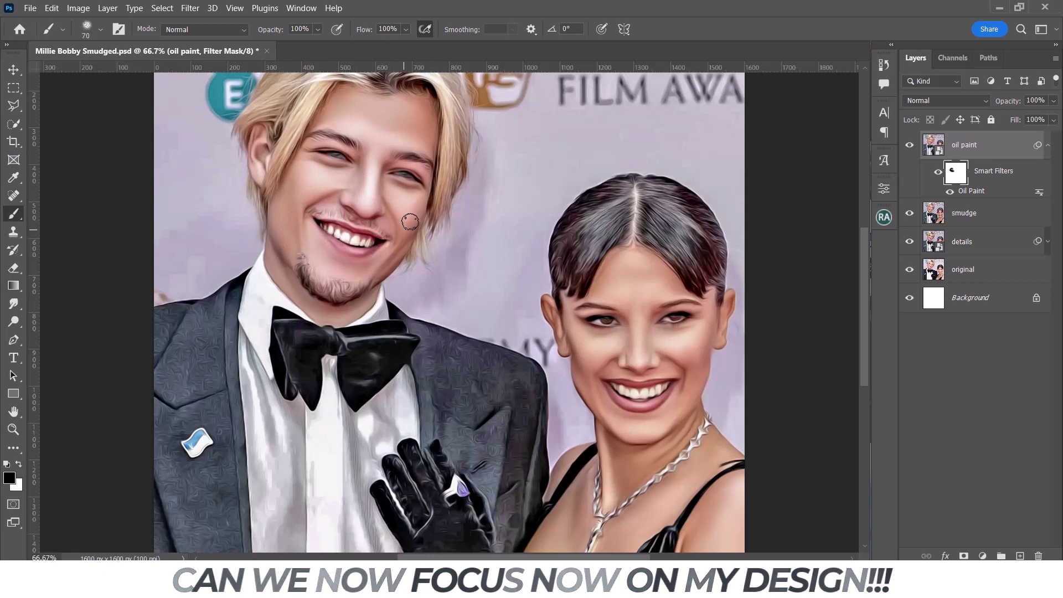
drag(373, 151, 327, 153)
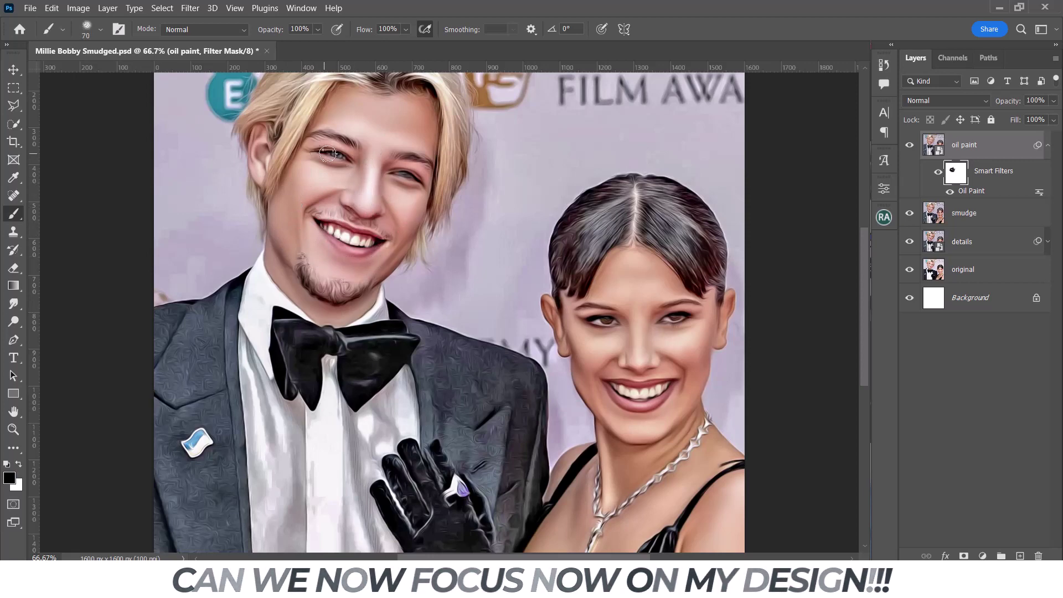
key(bracketright)
key(bracketright)
key(bracketright)
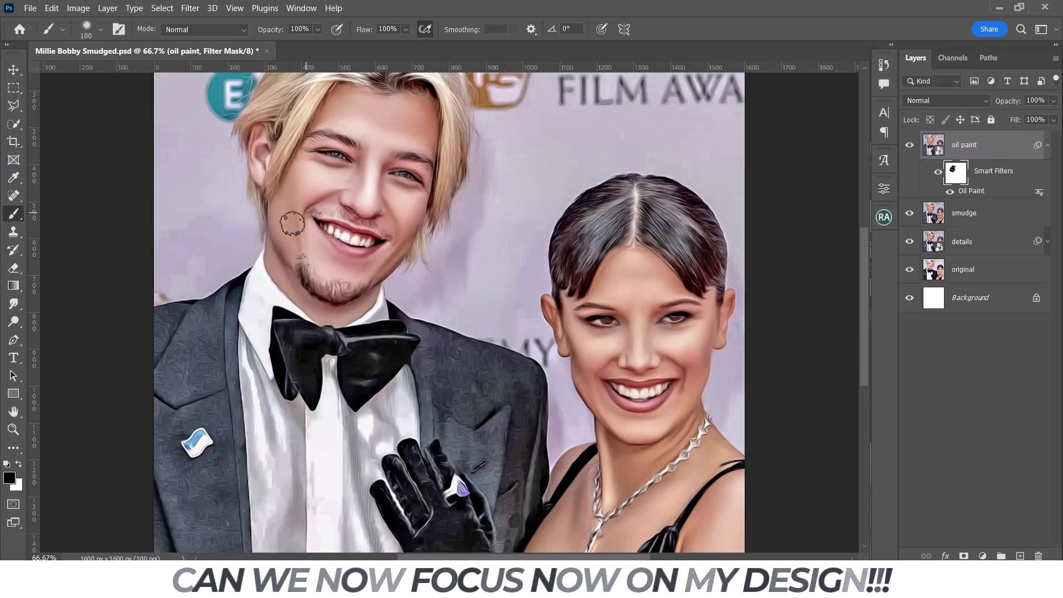
key(bracketleft)
key(bracketleft)
key(bracketleft)
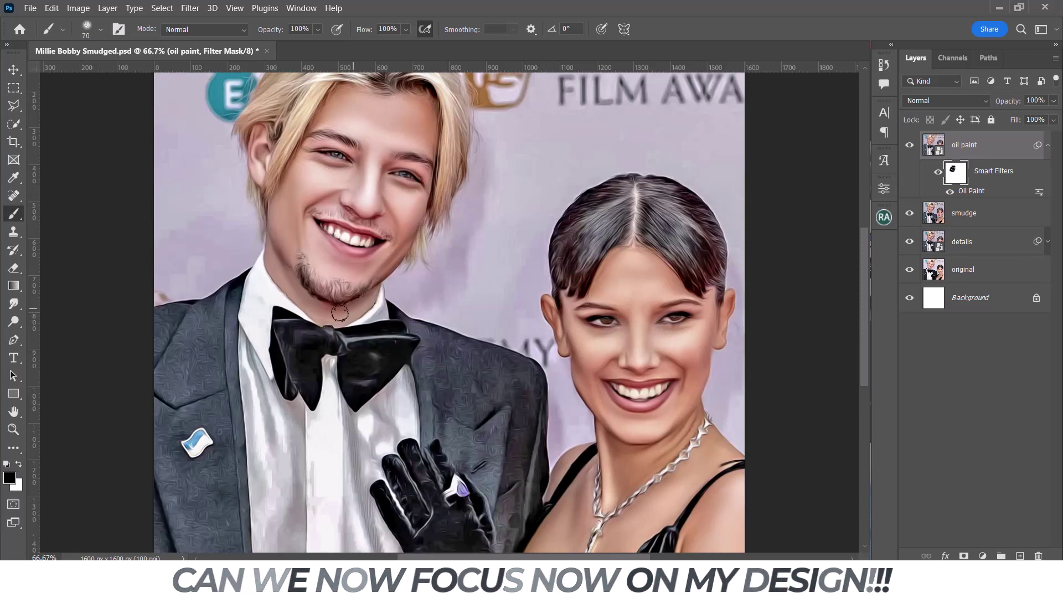
key(x)
right_click(332, 296)
key(Escape)
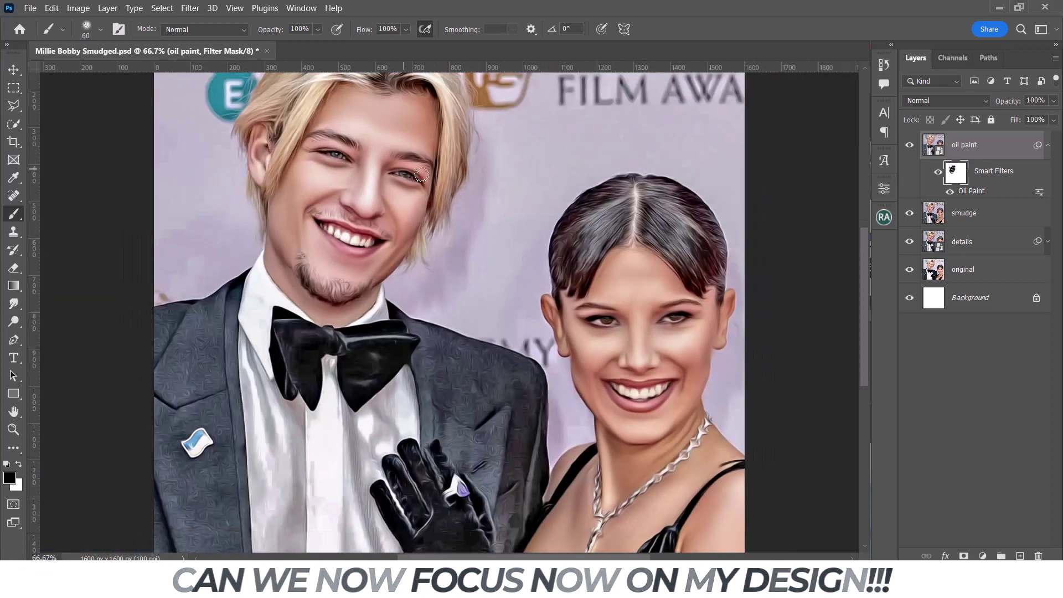
Mask the effect from the lower face and shoulders with a larger brush, then zoom out.
key(bracketleft)
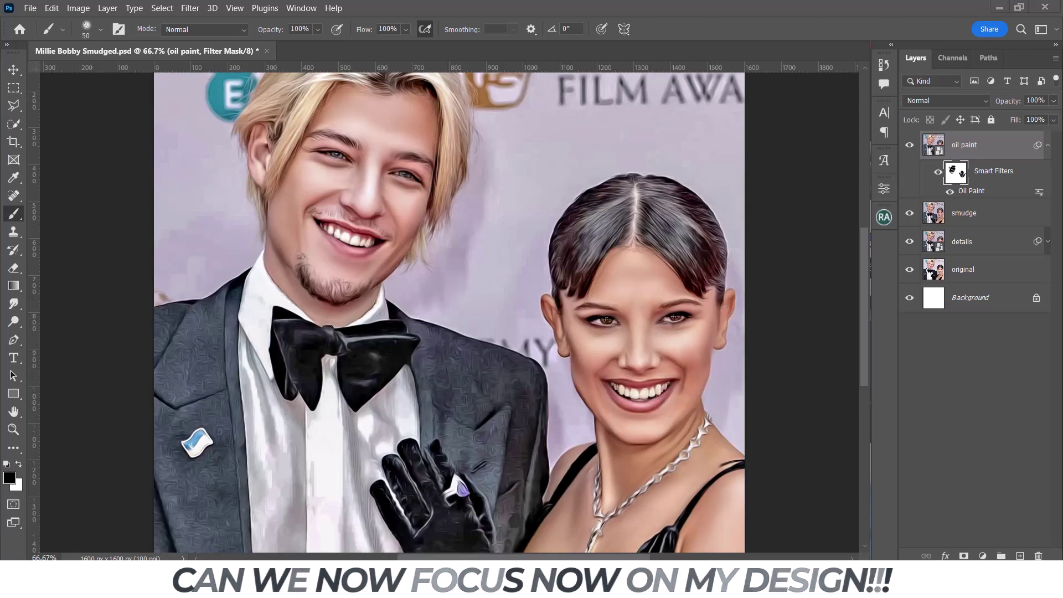
scroll(621, 293, down, 3)
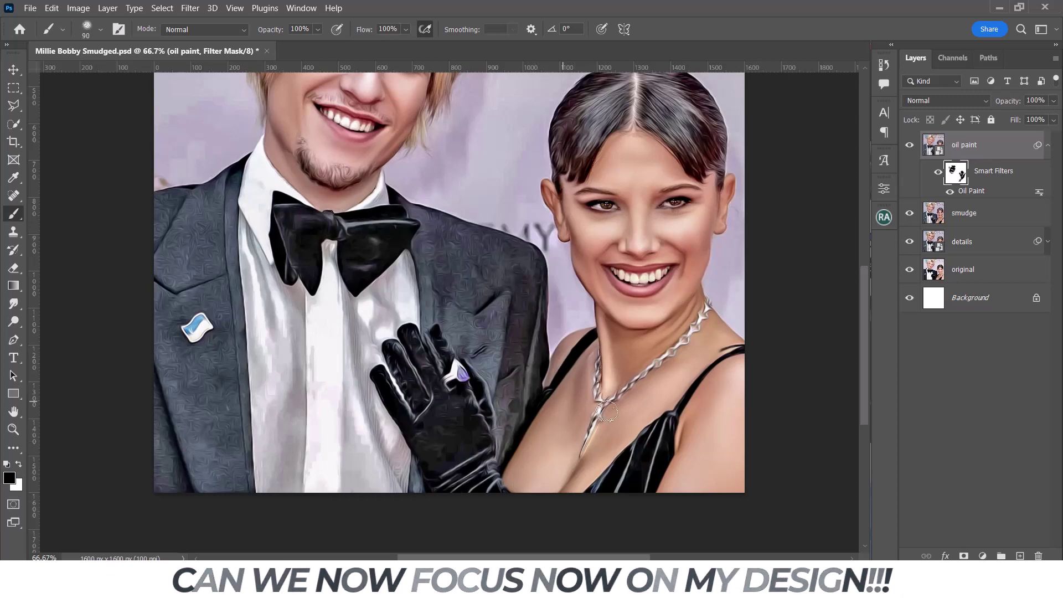
scroll(724, 369, down, 3)
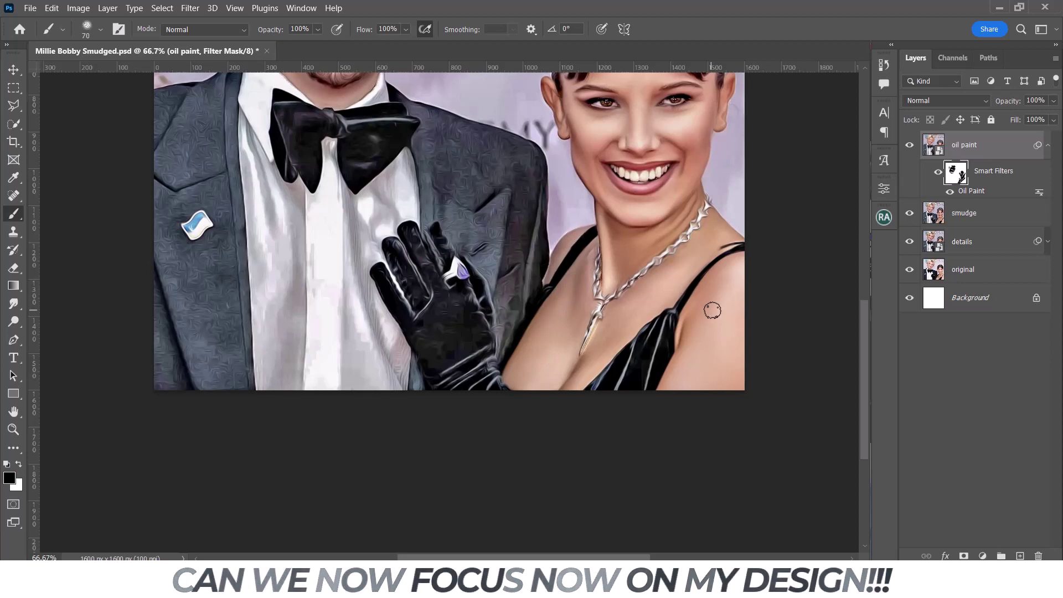
key(bracketright)
key(bracketright)
key(bracketright)
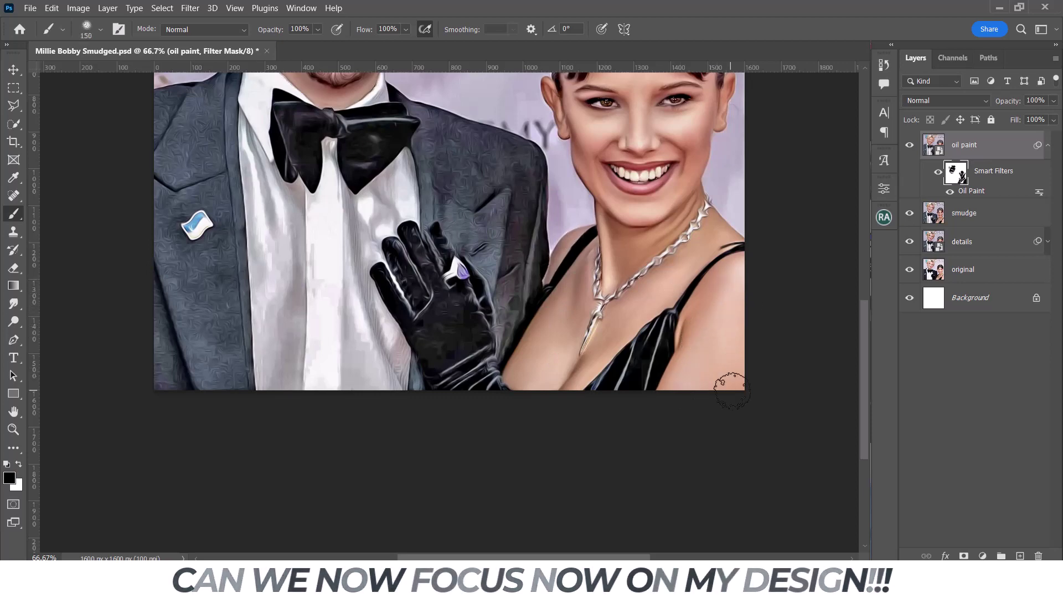
key(ctrl+minus)
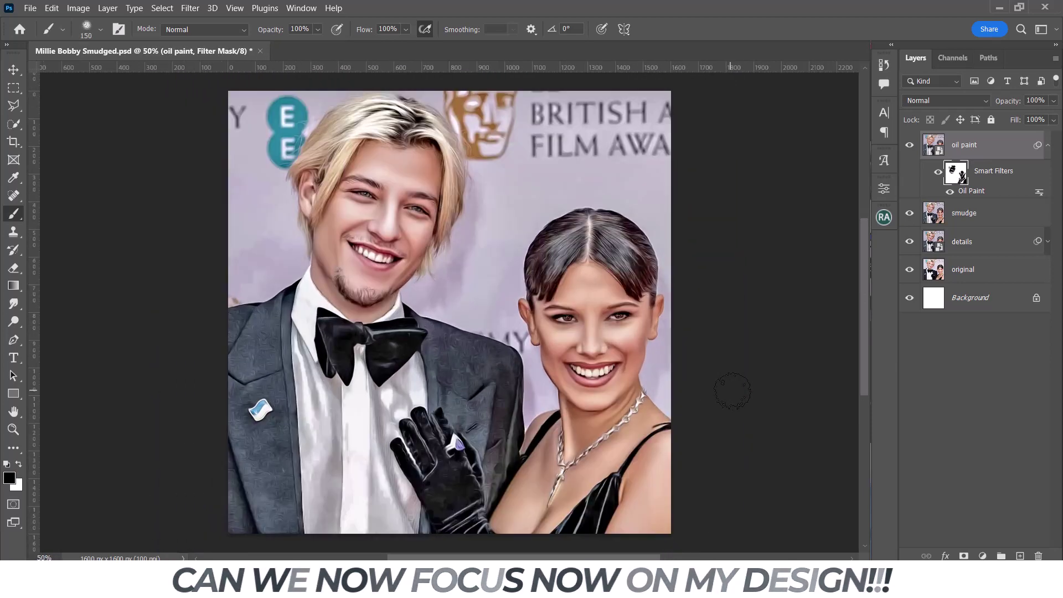
Apply Unsharp Mask to the oil paint layer: Amount 40%, Radius 4.5 px, Threshold 0.
click(934, 145)
click(1048, 145)
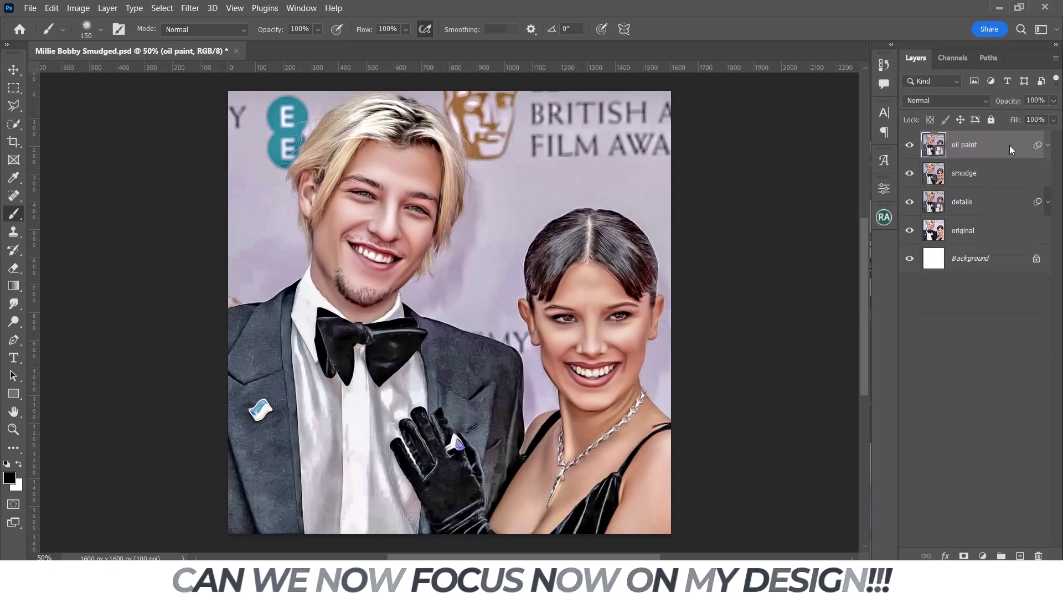
key(v)
click(190, 7)
mouse_move(205, 250)
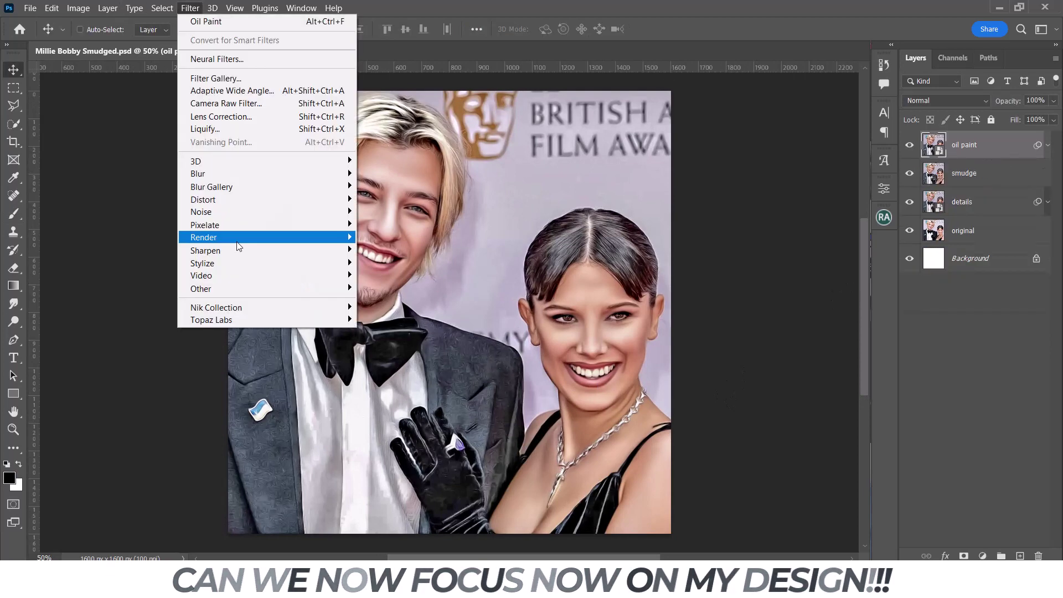
click(406, 302)
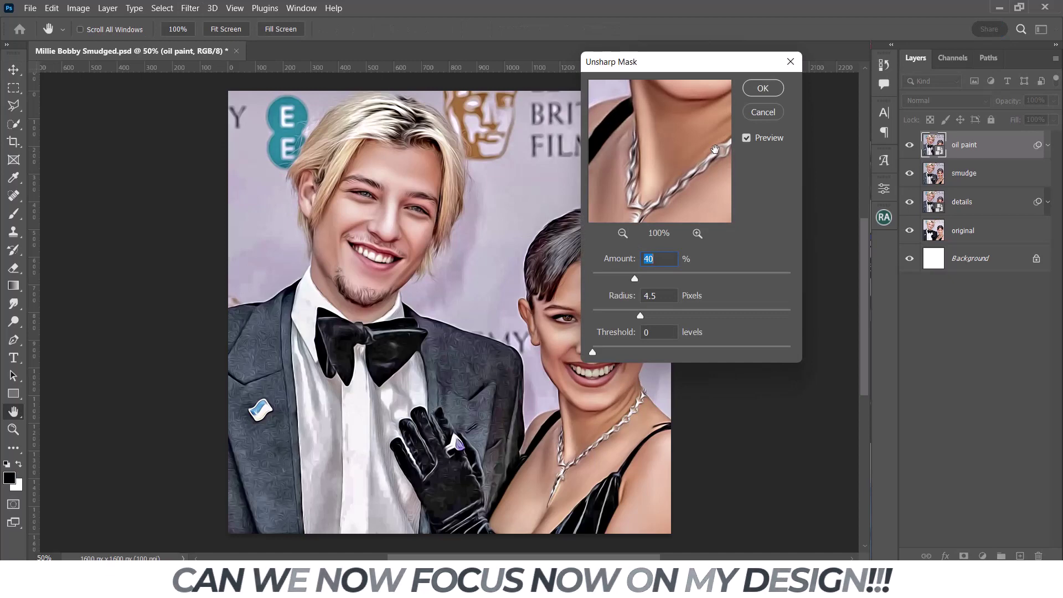
click(763, 90)
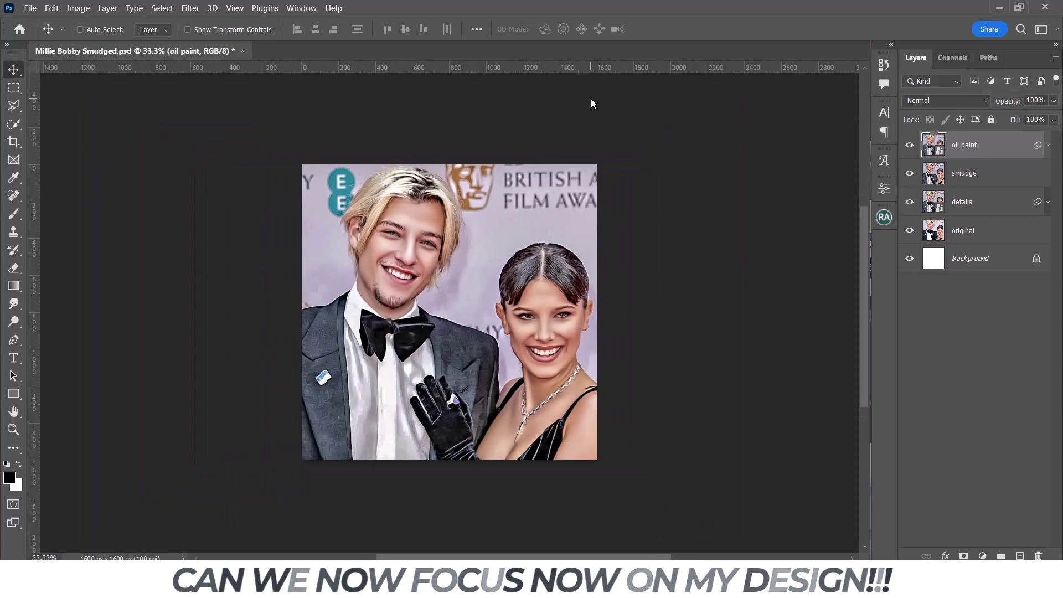
Run Beauty Retouch 8-bit Frequency Separation with a 3.0-pixel Gaussian Blur radius.
click(885, 217)
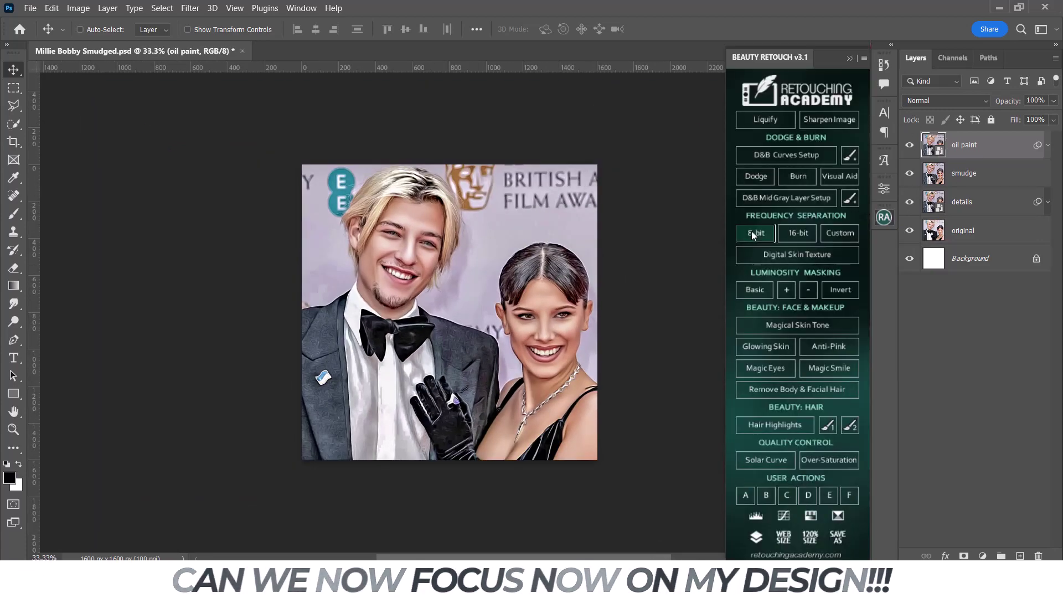
click(752, 232)
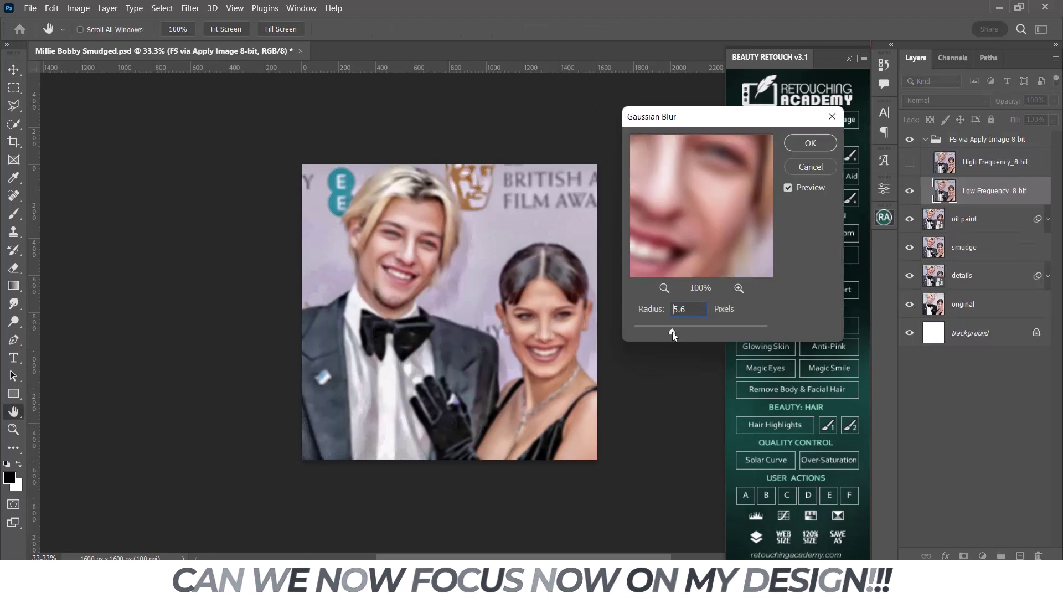
drag(672, 331, 656, 332)
drag(690, 171, 665, 155)
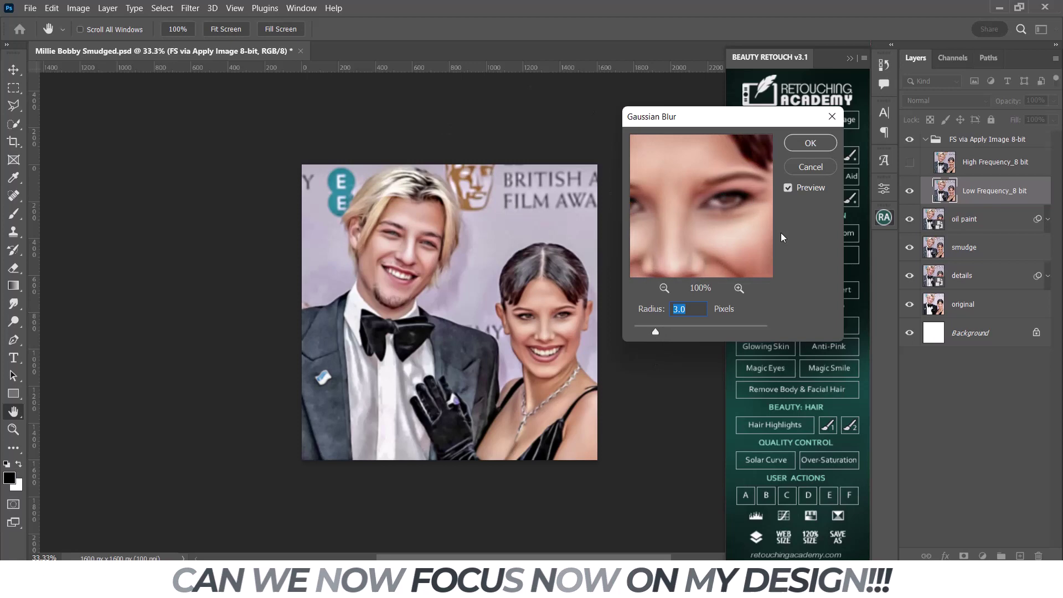
click(819, 144)
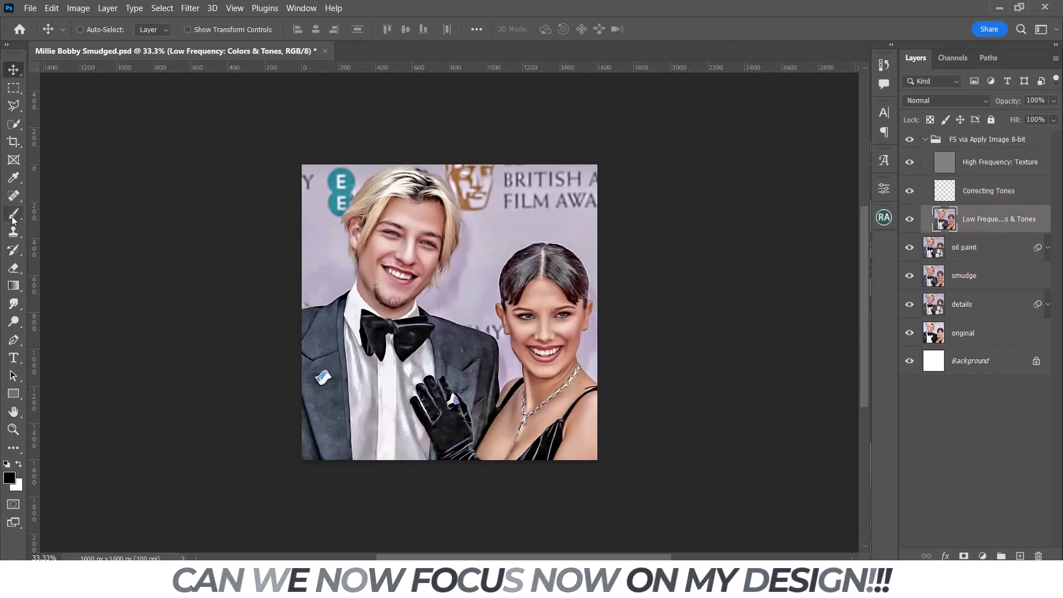
right_click(14, 216)
Set up the Mixer Brush at 5% wetness and 50 px with clean-after-stroke enabled.
click(67, 255)
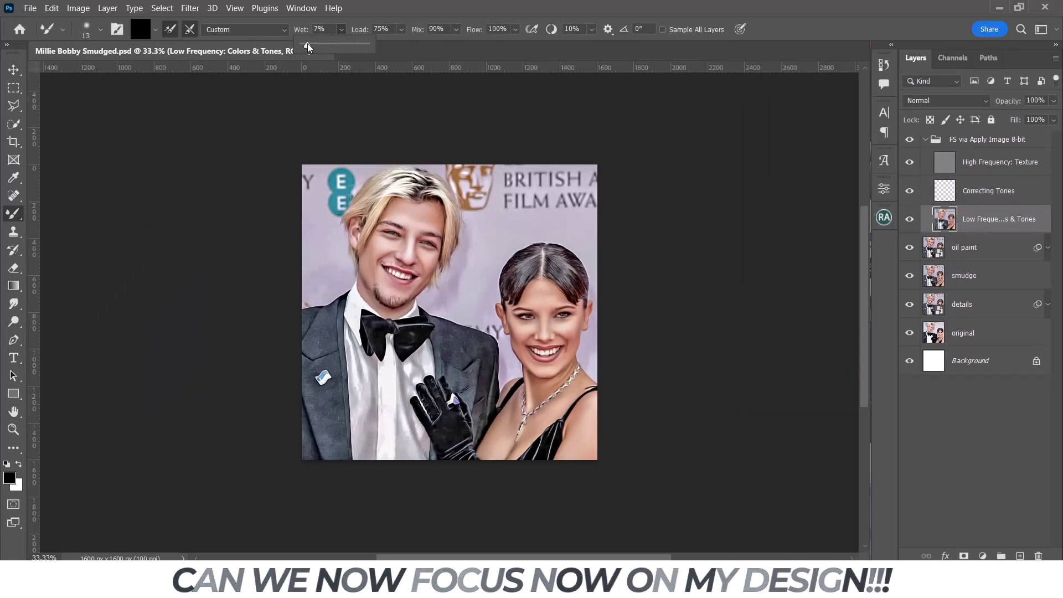
drag(308, 42, 304, 42)
key(ctrl+plus)
key(ctrl+plus)
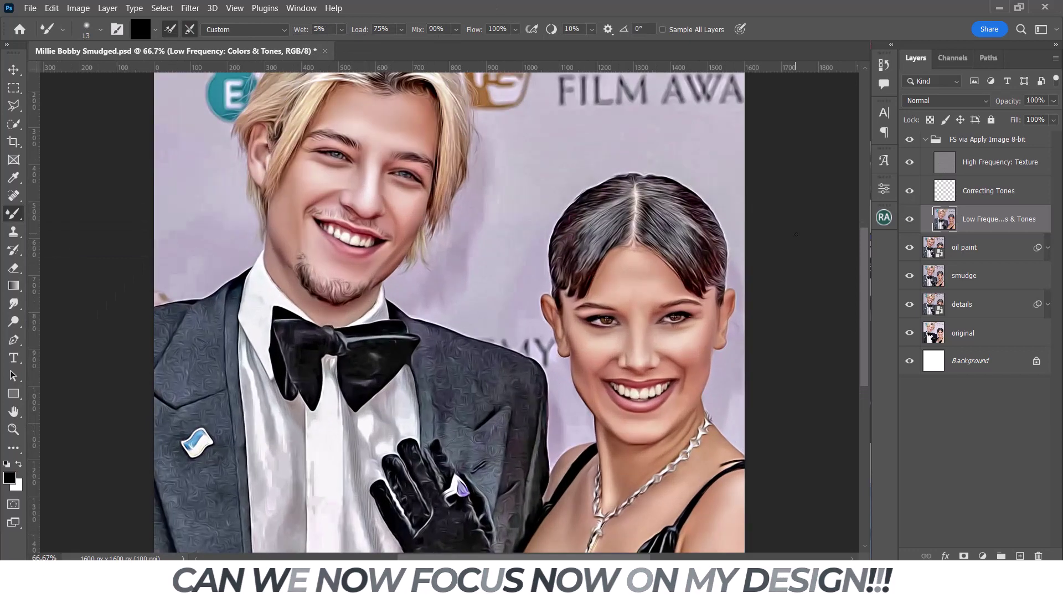
key(ctrl+plus)
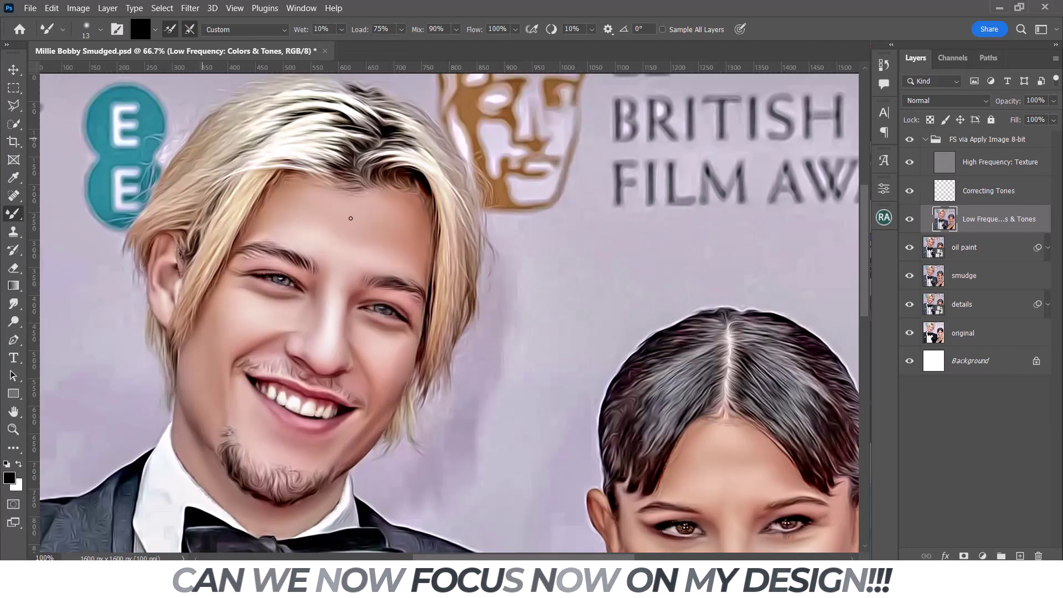
click(141, 30)
key(Return)
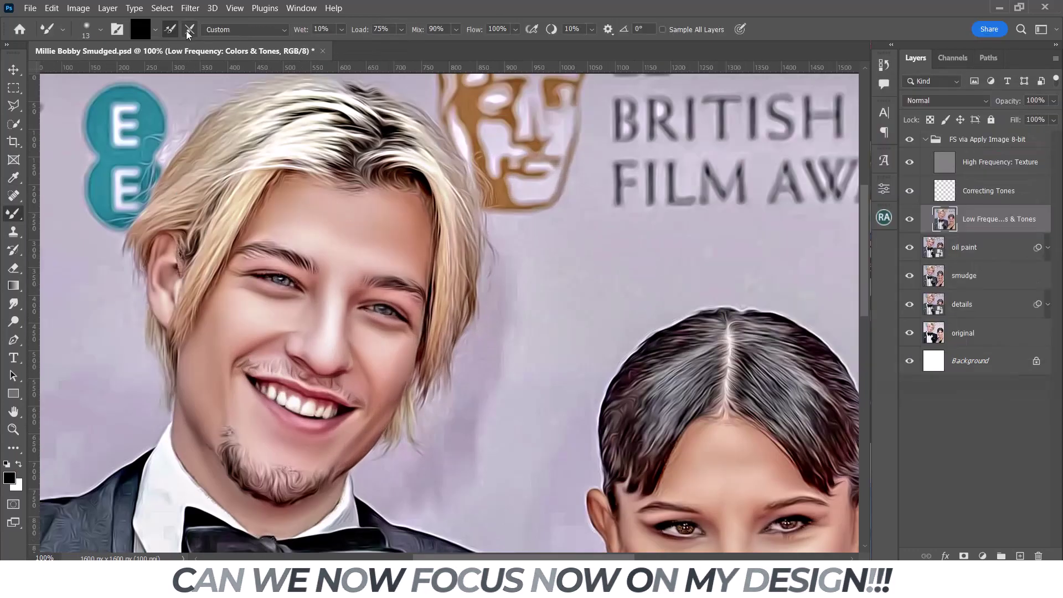
key(bracketright)
key(bracketright)
key(bracketright)
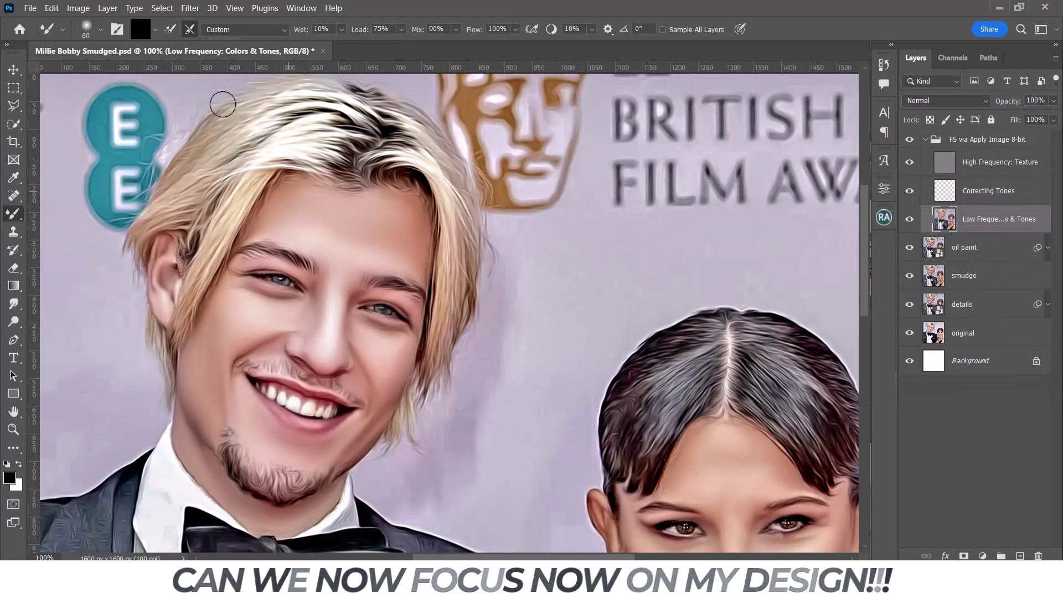
click(194, 32)
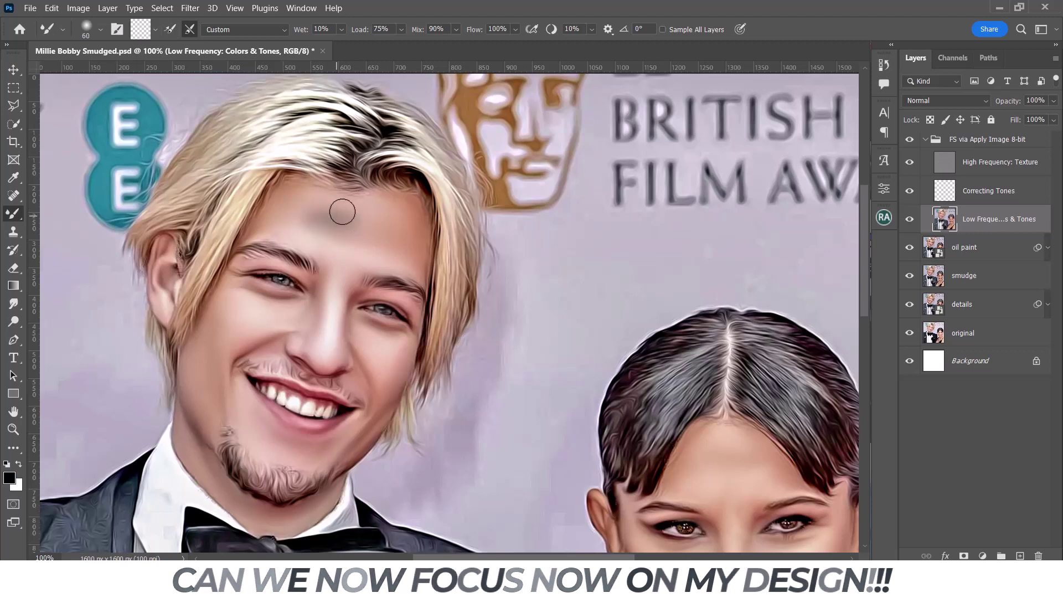
Blend the man's forehead skin, undoing dark strokes and cleaning the brush.
drag(340, 209, 363, 225)
mouse_move(301, 210)
mouse_down()
mouse_move(356, 214)
mouse_move(341, 215)
mouse_up()
key(ctrl+z)
key(ctrl+z)
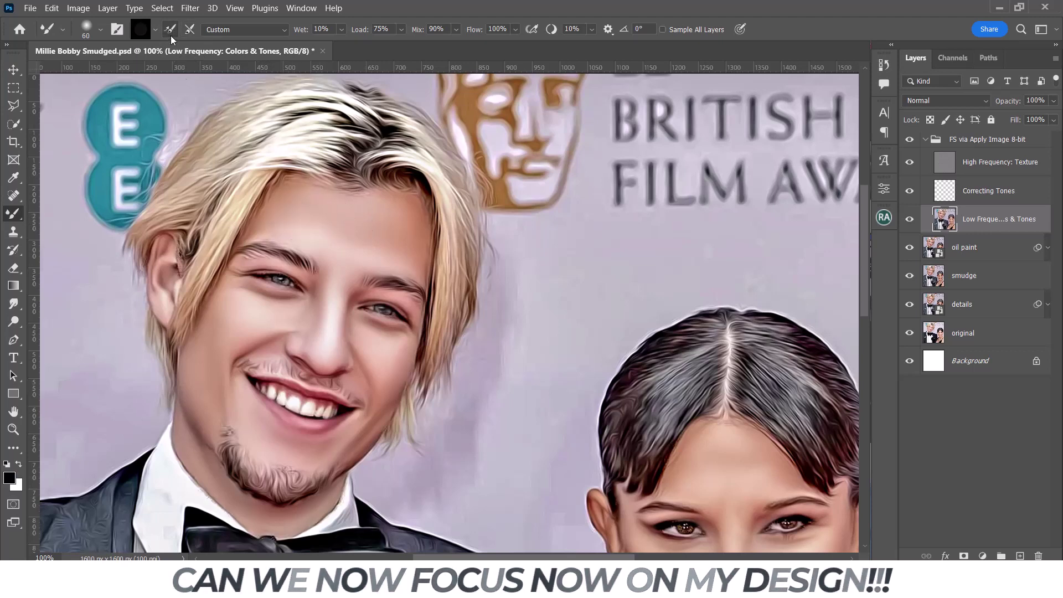
drag(311, 218, 370, 221)
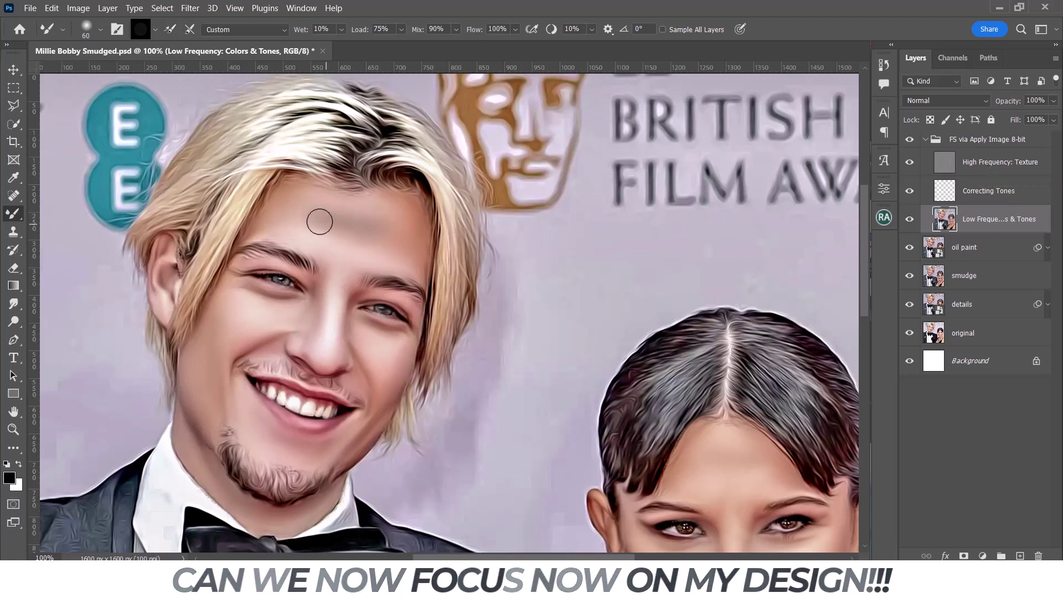
key(ctrl+z)
click(171, 31)
click(155, 30)
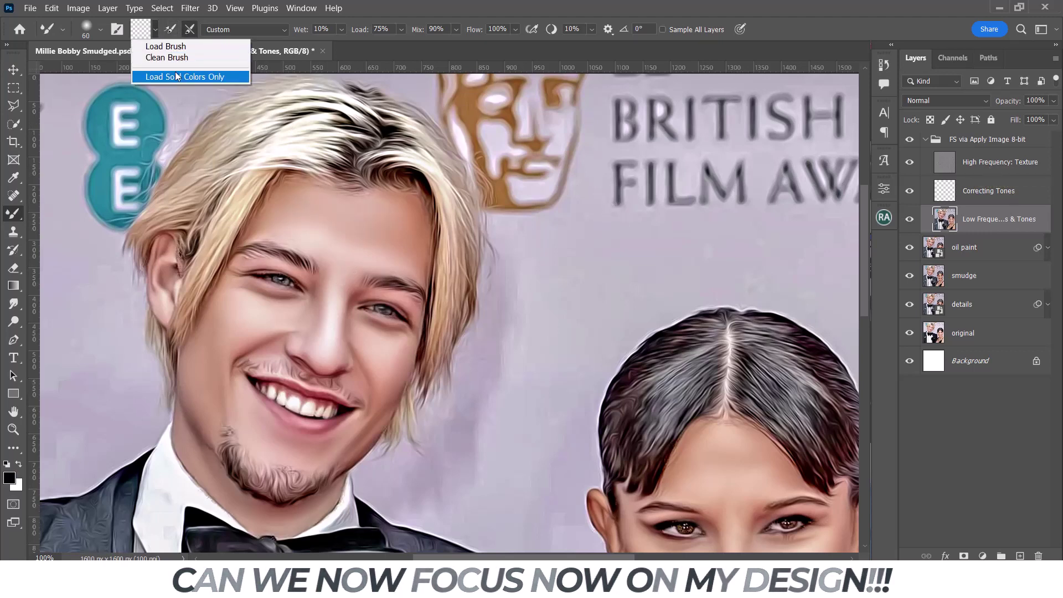
key(Escape)
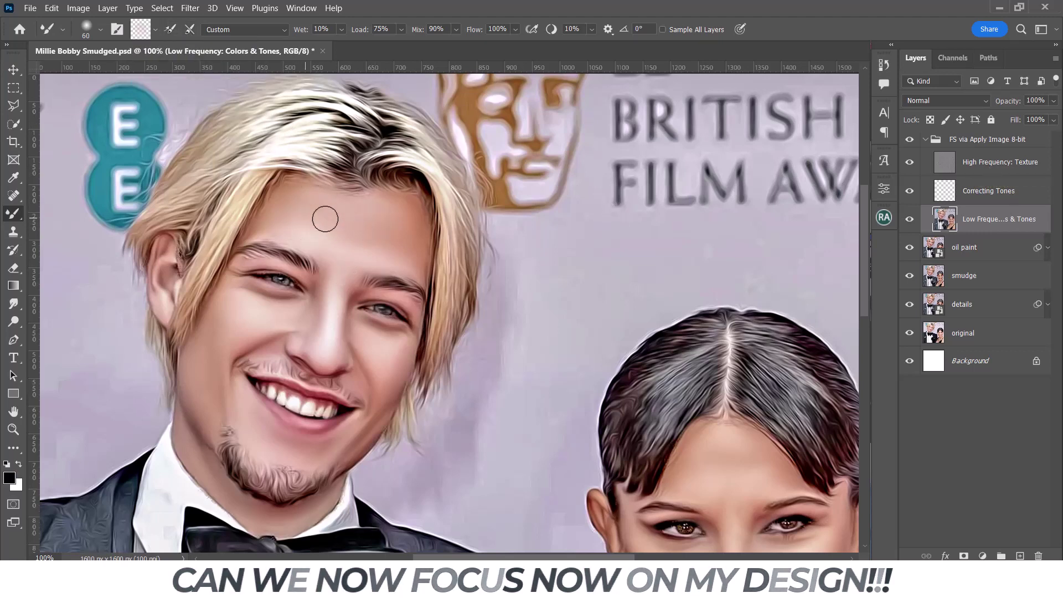
Zoom to 200% on the face and set the mixer brush wetness to 10% with a clean brush.
key(ctrl+plus)
scroll(312, 169, up, 3)
right_click(301, 246)
key(Escape)
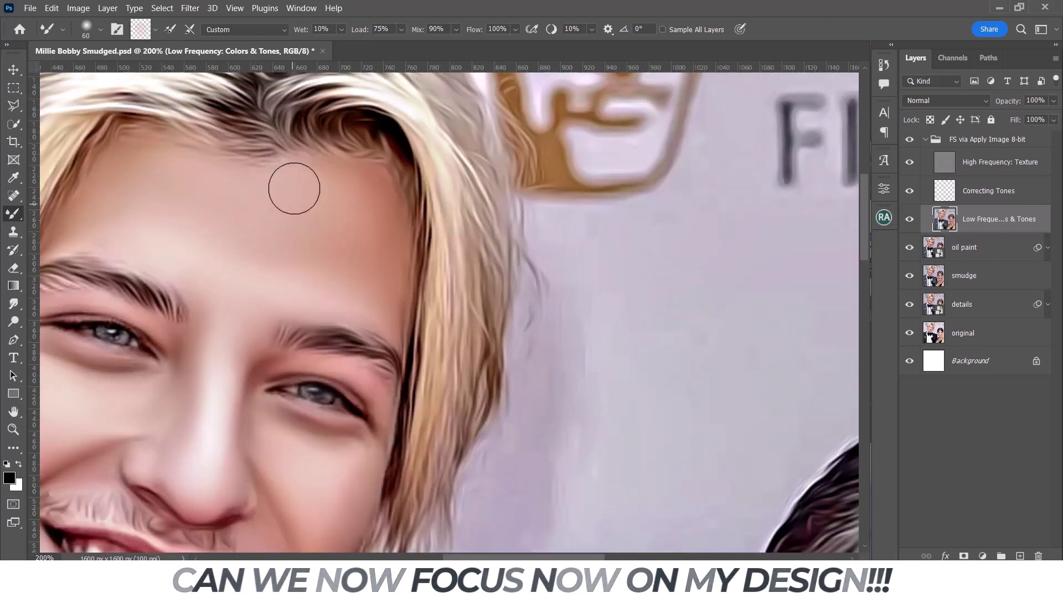
key(6)
key(5)
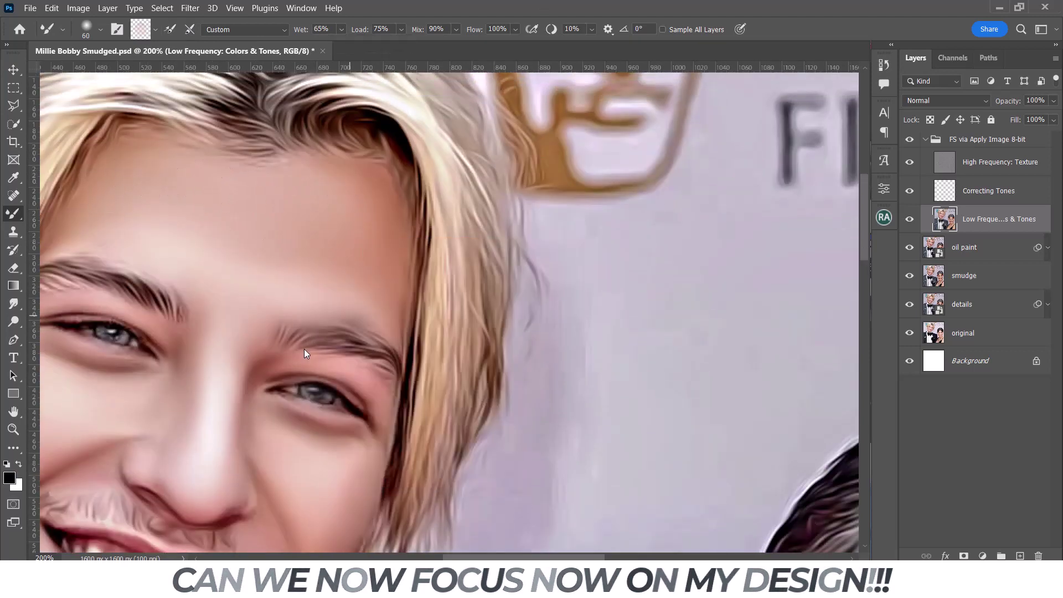
alt+click(337, 329)
drag(317, 45, 317, 45)
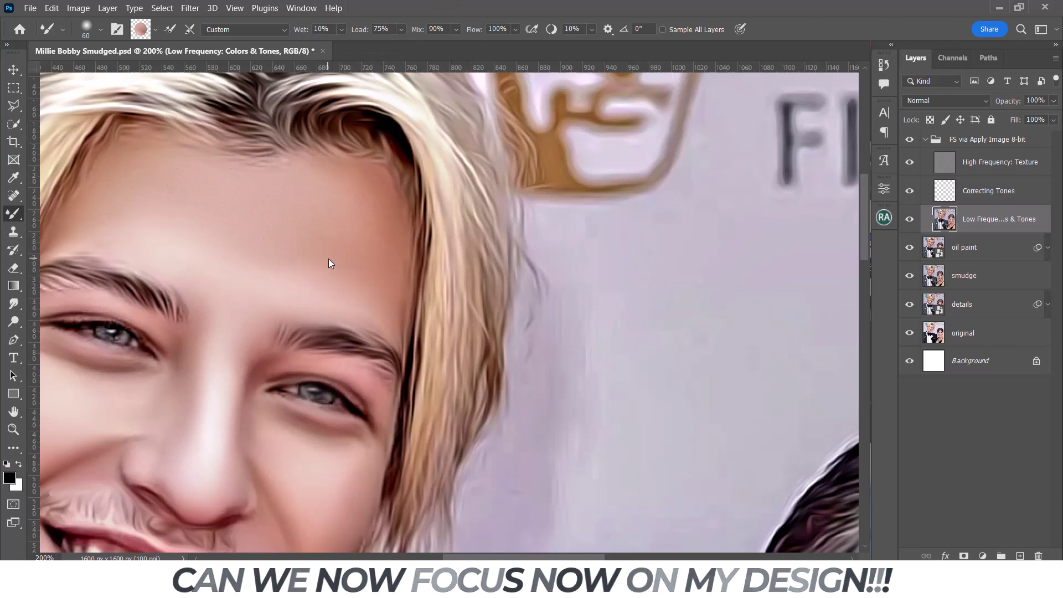
click(141, 30)
key(Escape)
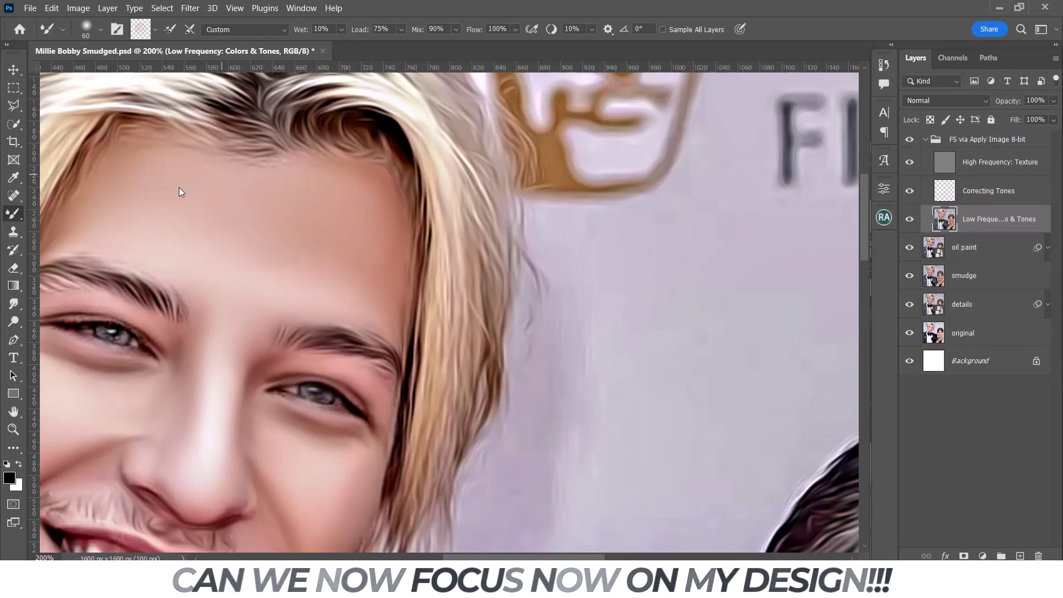
Blend along the hairline beside the eye, resizing the brush and setting wetness to 9%.
key(bracketleft)
key(bracketleft)
drag(412, 329, 404, 414)
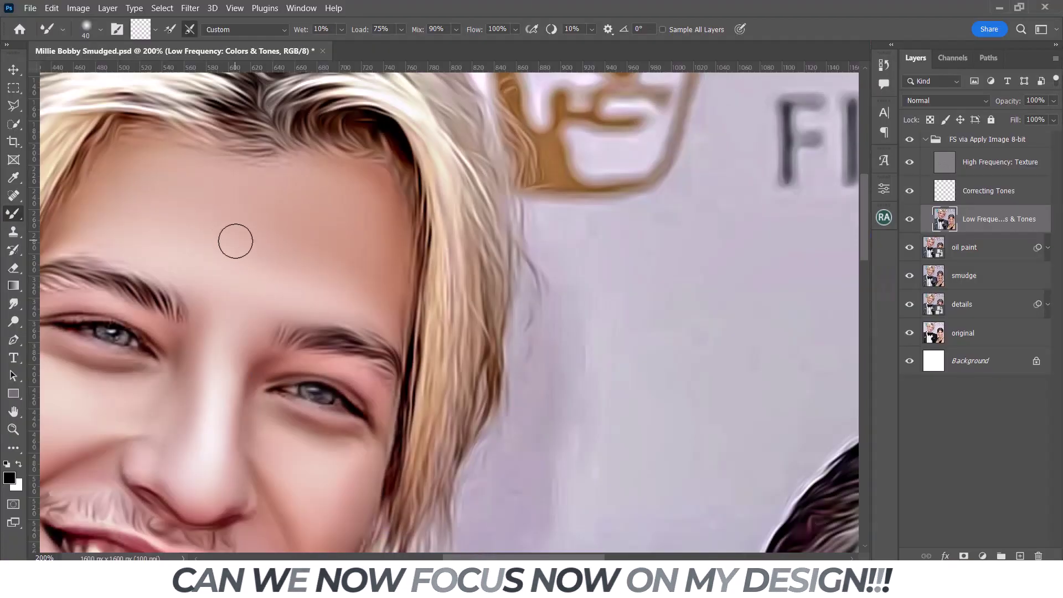
key(bracketright)
key(bracketright)
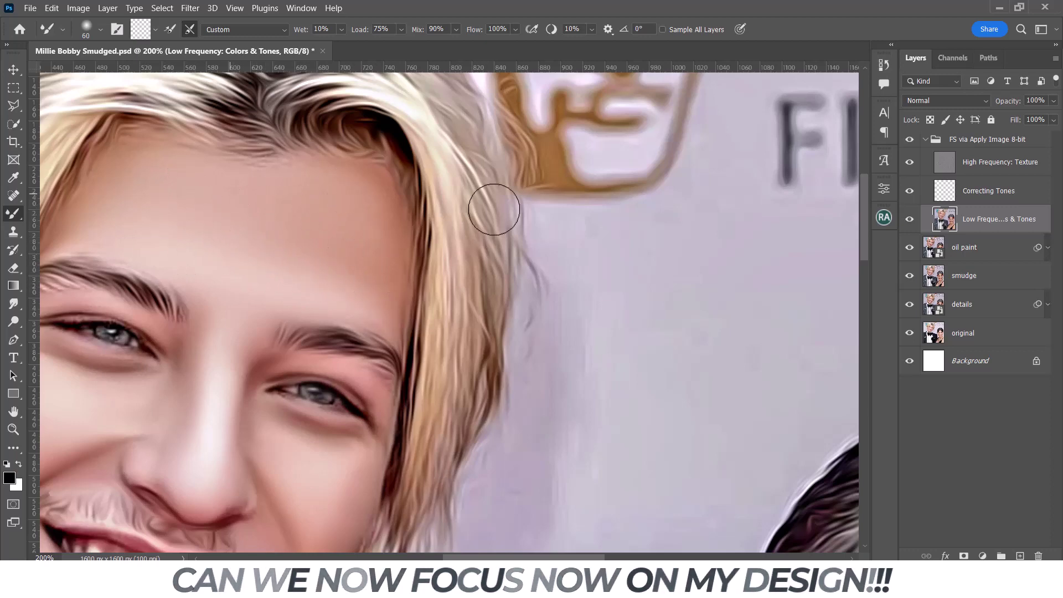
scroll(494, 209, down, 3)
key(bracketleft)
key(bracketleft)
key(bracketleft)
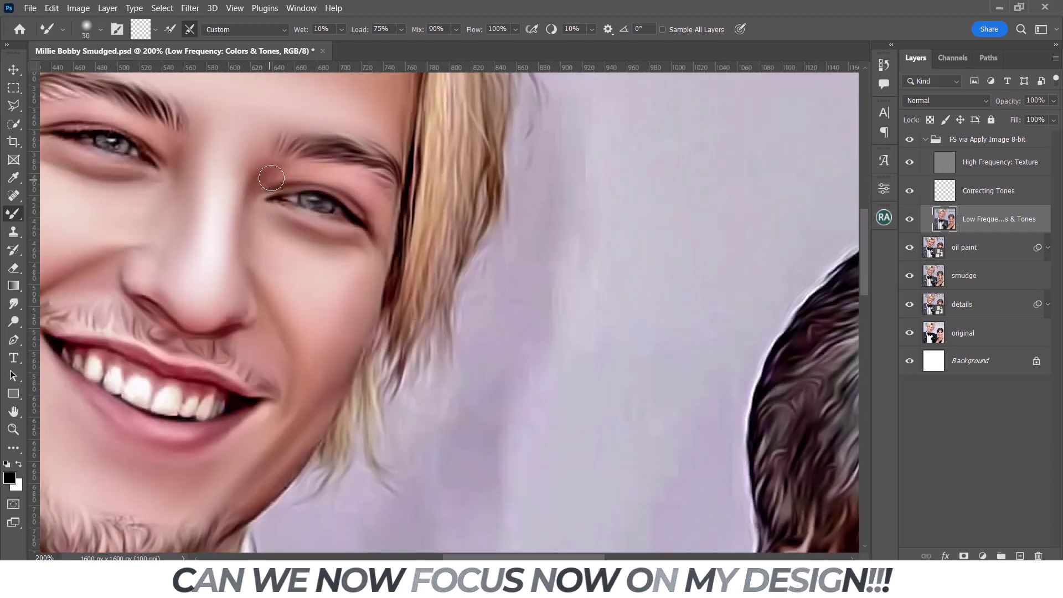
key(bracketright)
key(bracketright)
key(bracketright)
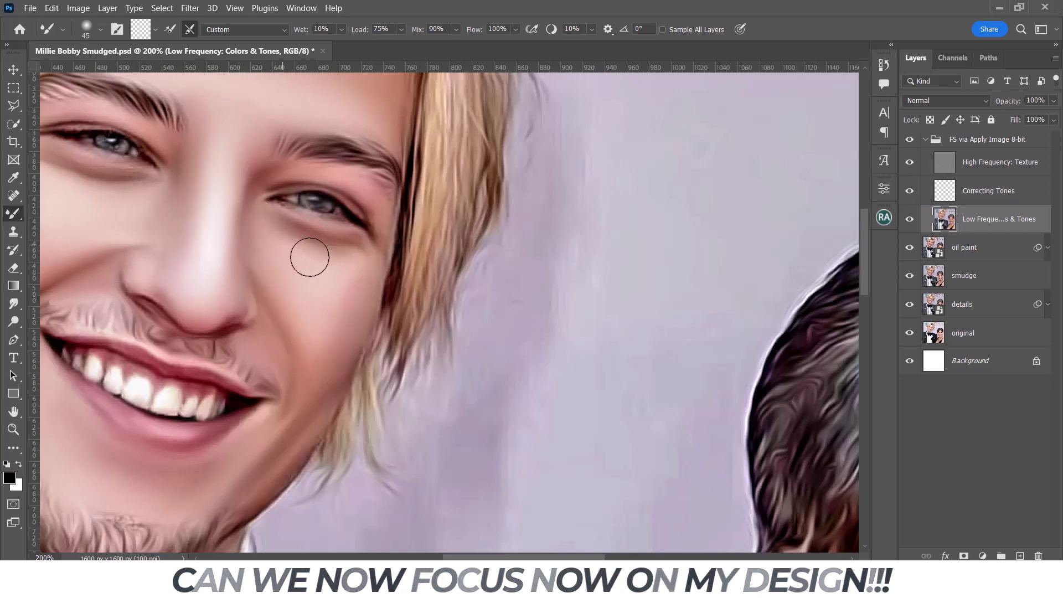
click(341, 29)
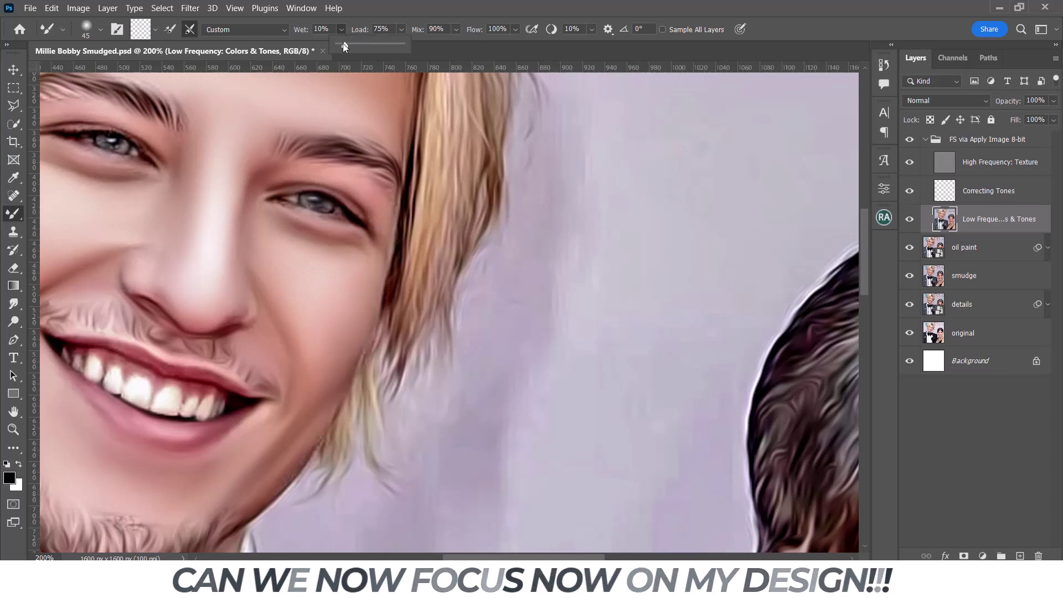
drag(343, 45, 345, 44)
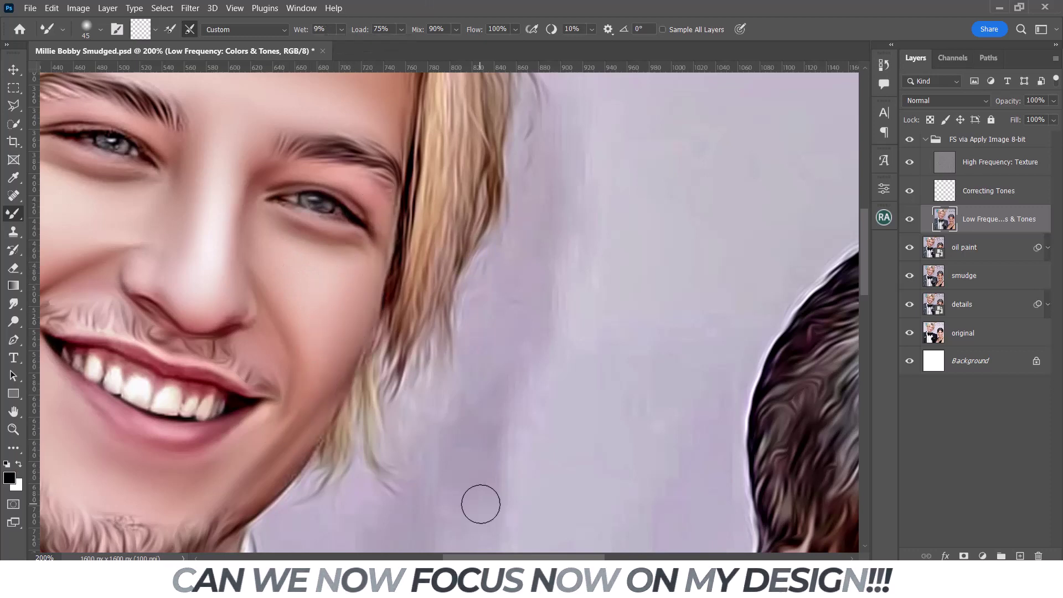
Blend the cheeks and jaw smooth with brush sizes between 25 and 50 px.
scroll(479, 504, left, 5)
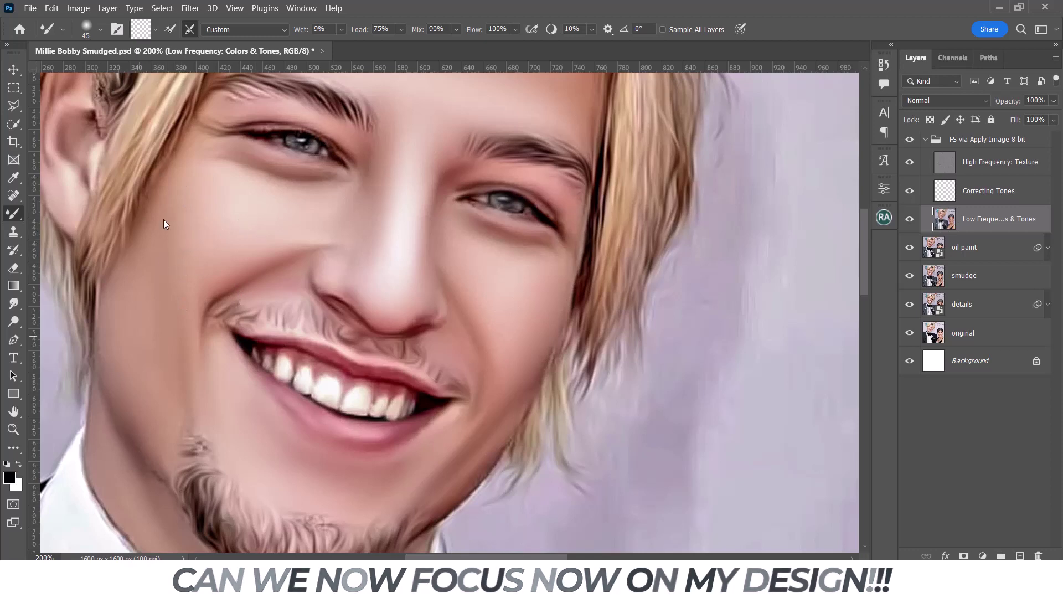
key(bracketleft)
key(bracketleft)
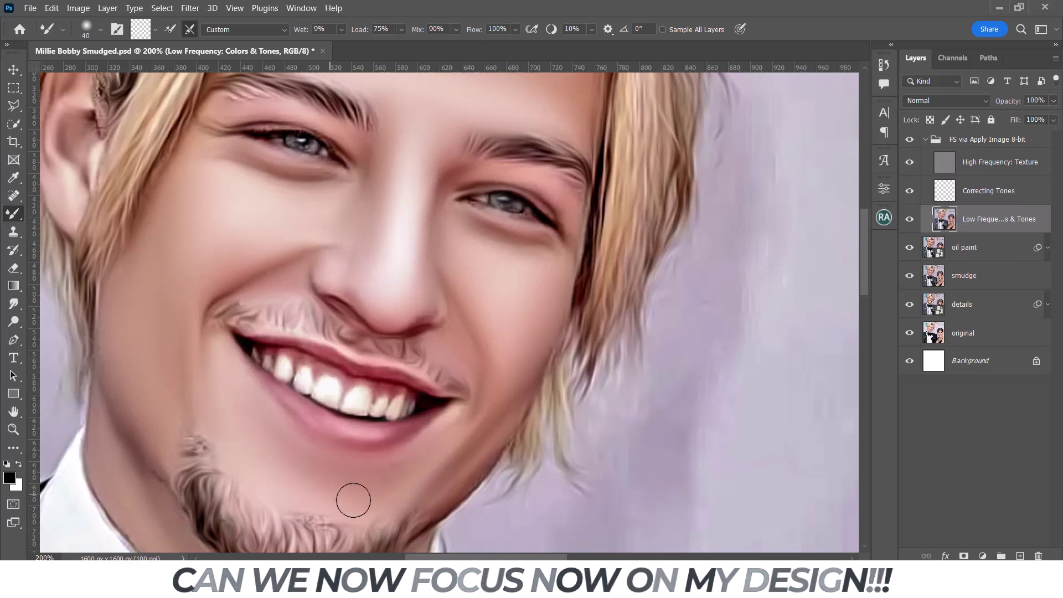
key(bracketleft)
key(bracketleft)
key(bracketleft)
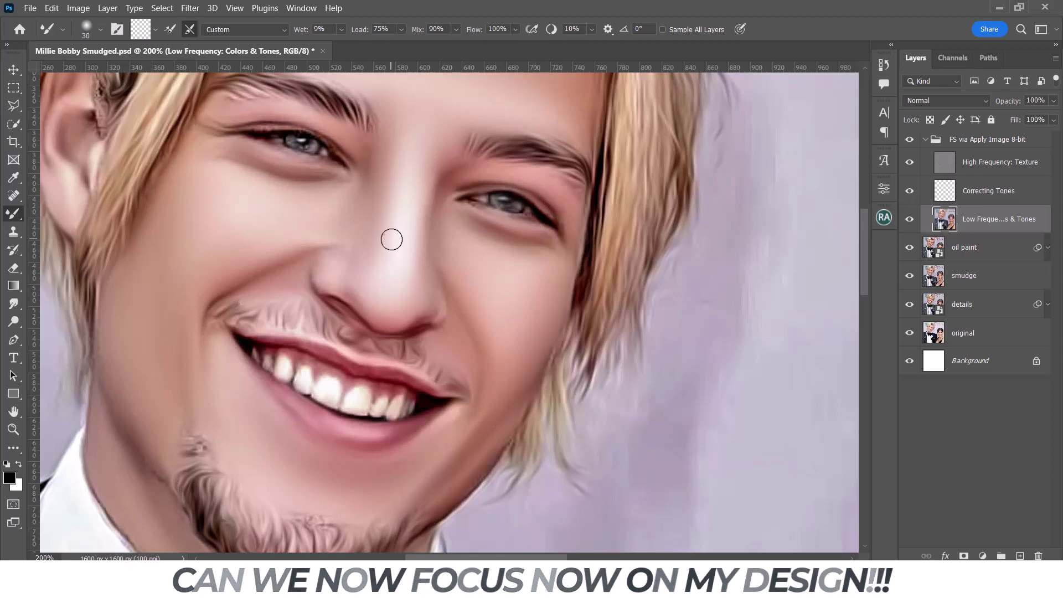
key(bracketright)
key(bracketright)
key(bracketright)
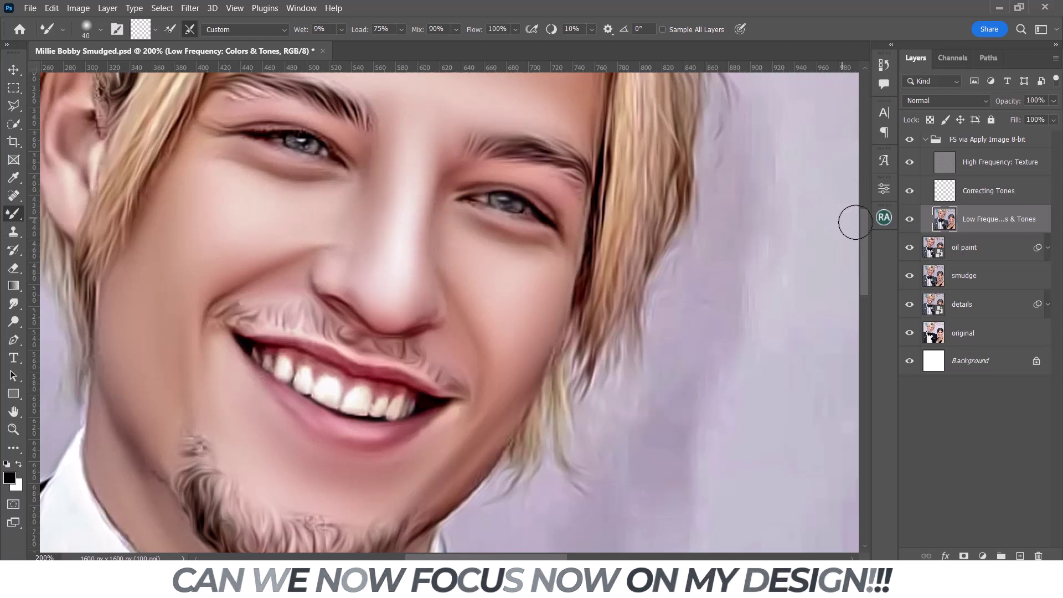
scroll(402, 331, up, 3)
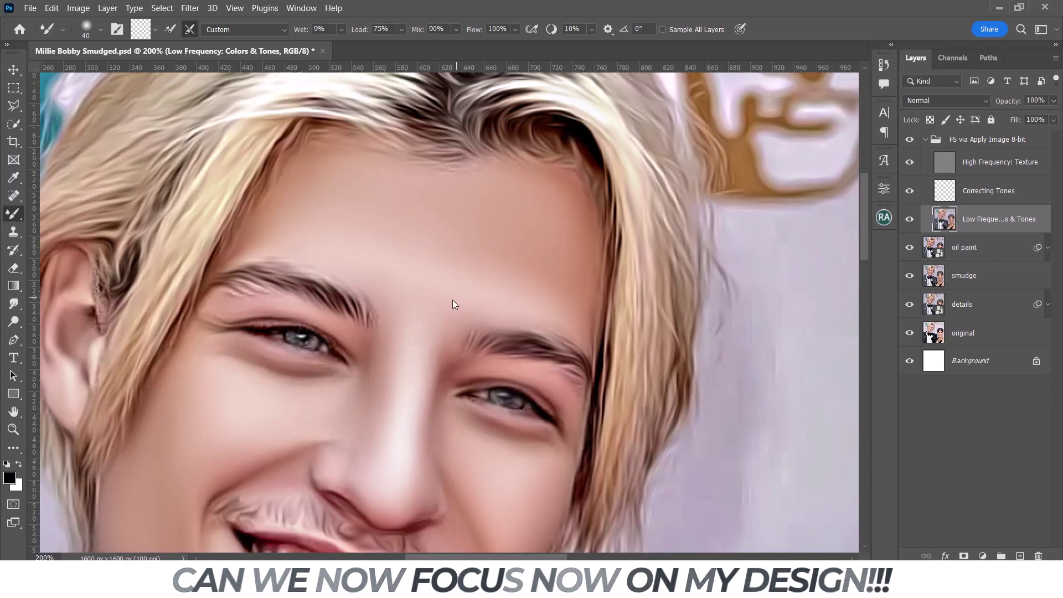
key(bracketright)
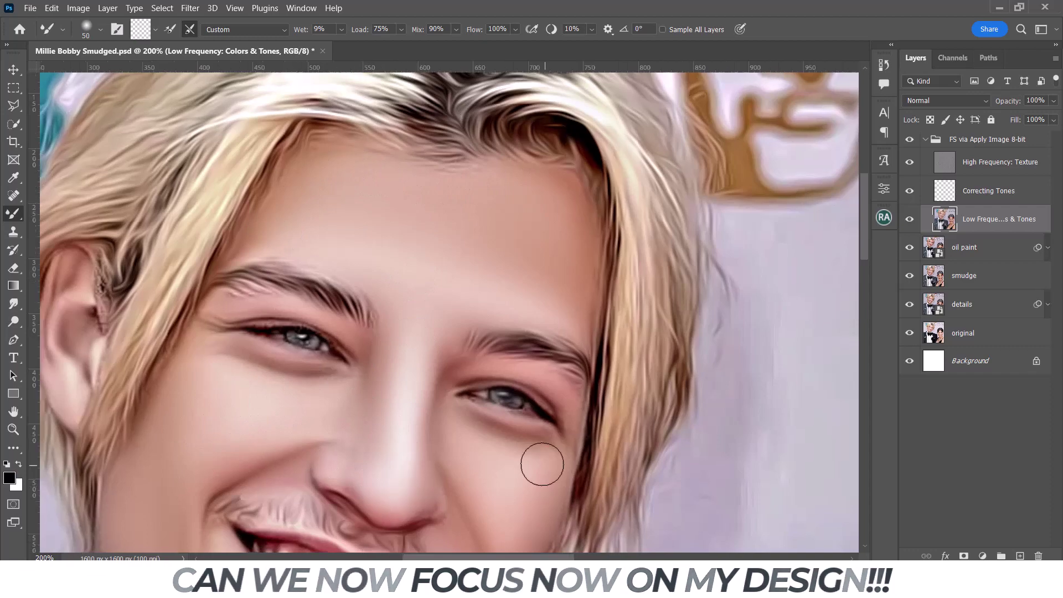
scroll(542, 462, down, 4)
scroll(409, 359, up, 2)
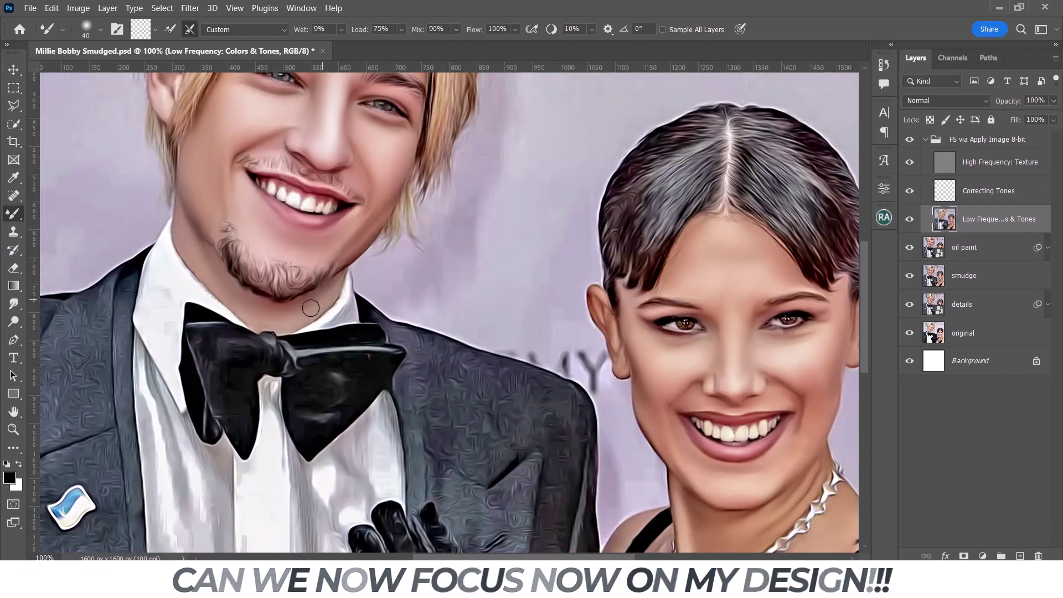
Blend around the man's goatee, mouth and chin with a 40-45 px mixer brush.
key(bracketright)
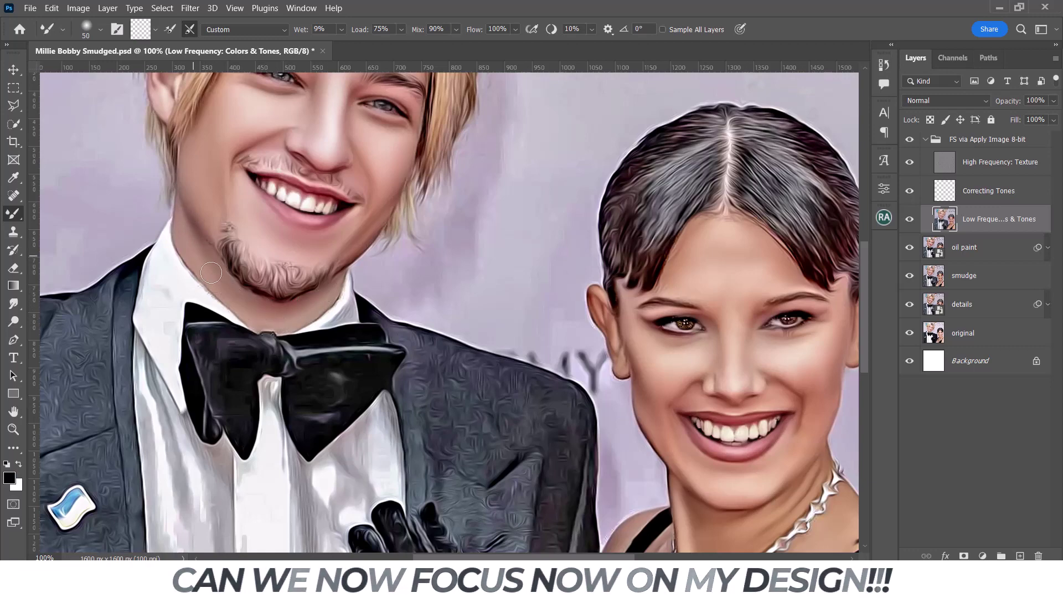
scroll(293, 213, up, 3)
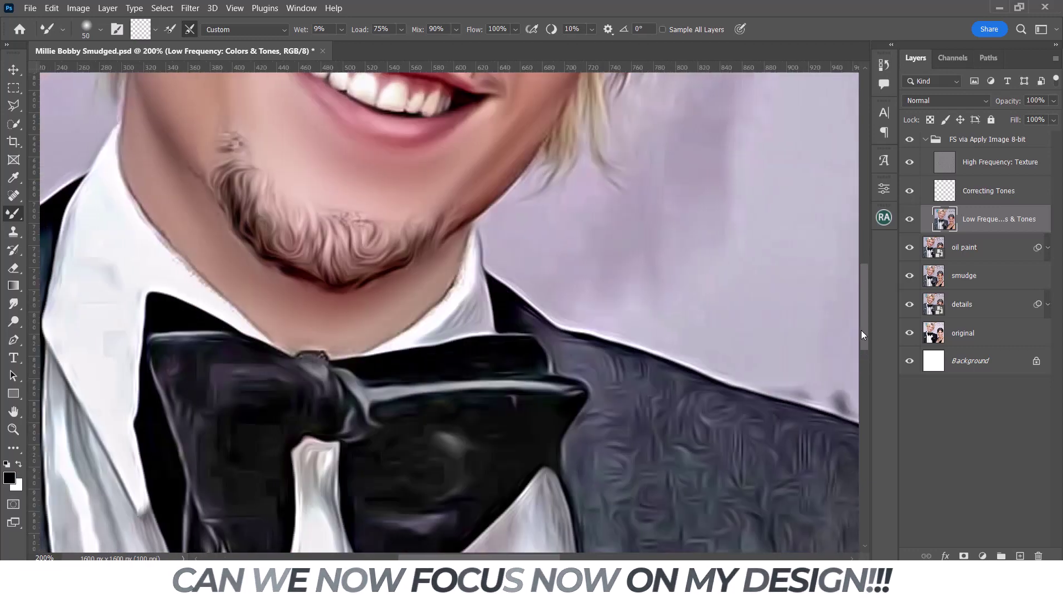
scroll(861, 334, up, 3)
key(bracketleft)
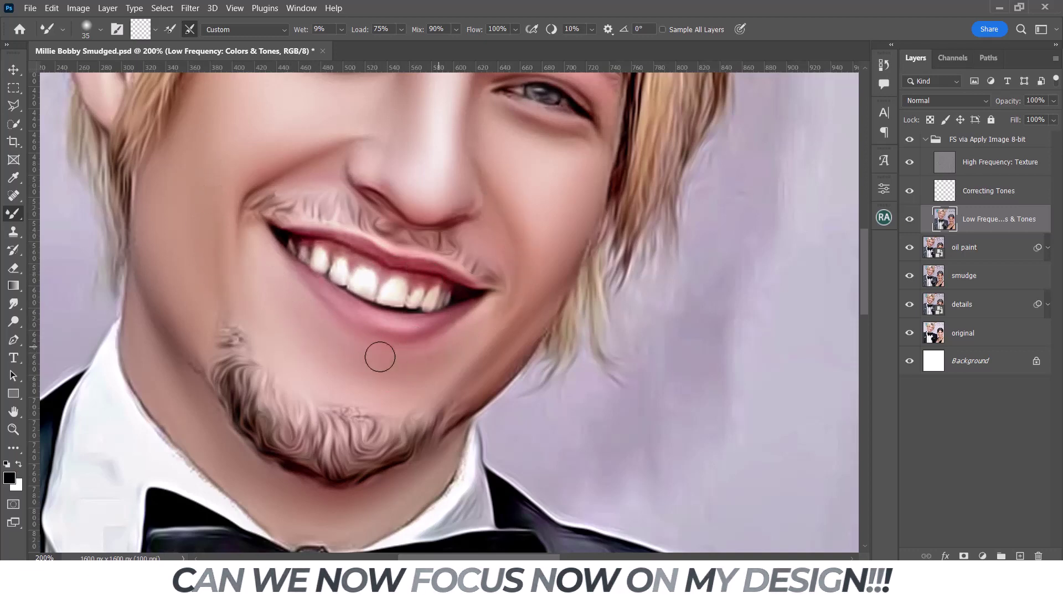
scroll(273, 172, down, 4)
Blend the skin across both faces, including nose and forehead, resizing the mixer brush as needed.
scroll(273, 171, up, 1)
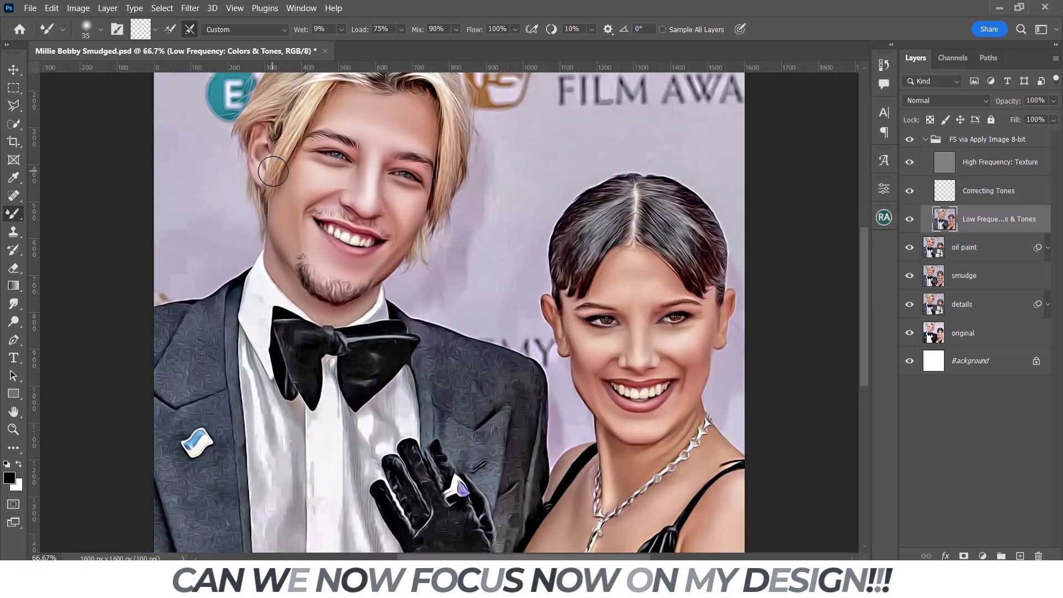
key(bracketright)
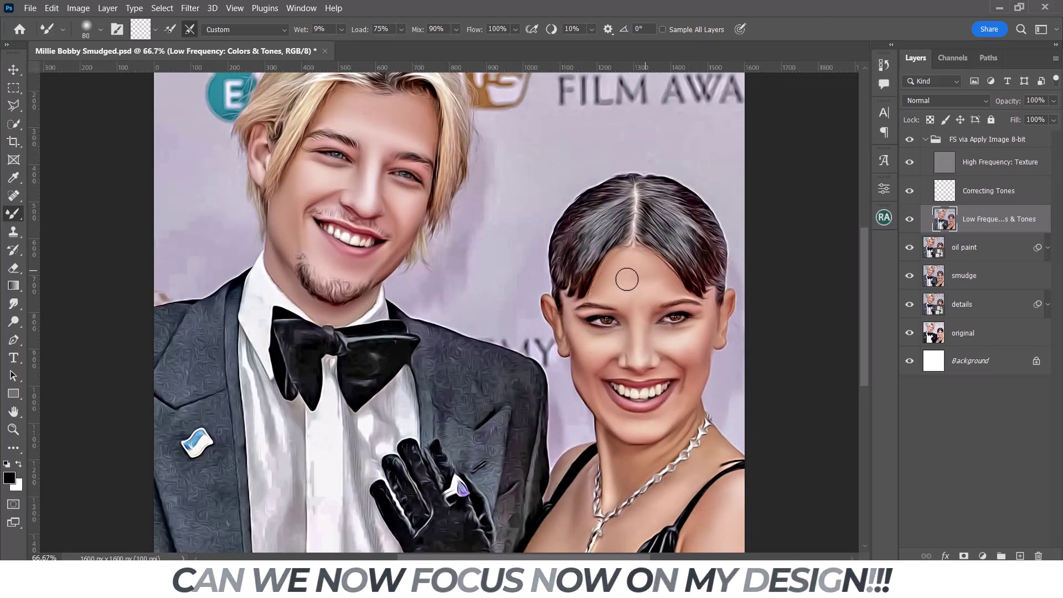
key(bracketleft)
key(bracketleft)
key(bracketleft)
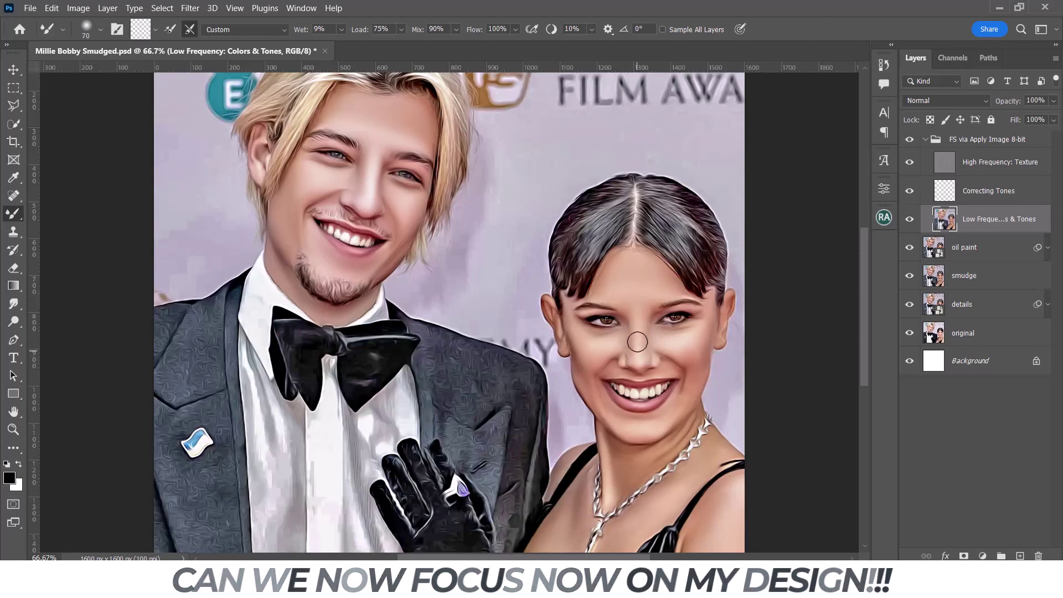
key(bracketleft)
key(bracketleft)
key(bracketleft)
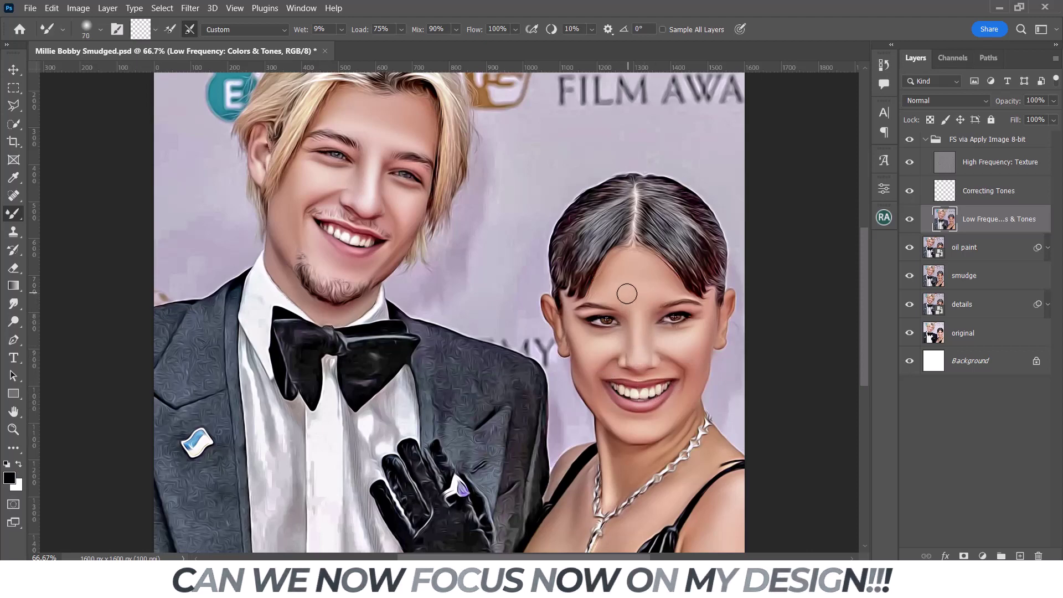
key(bracketright)
key(bracketright)
key(bracketright)
key(bracketleft)
key(bracketleft)
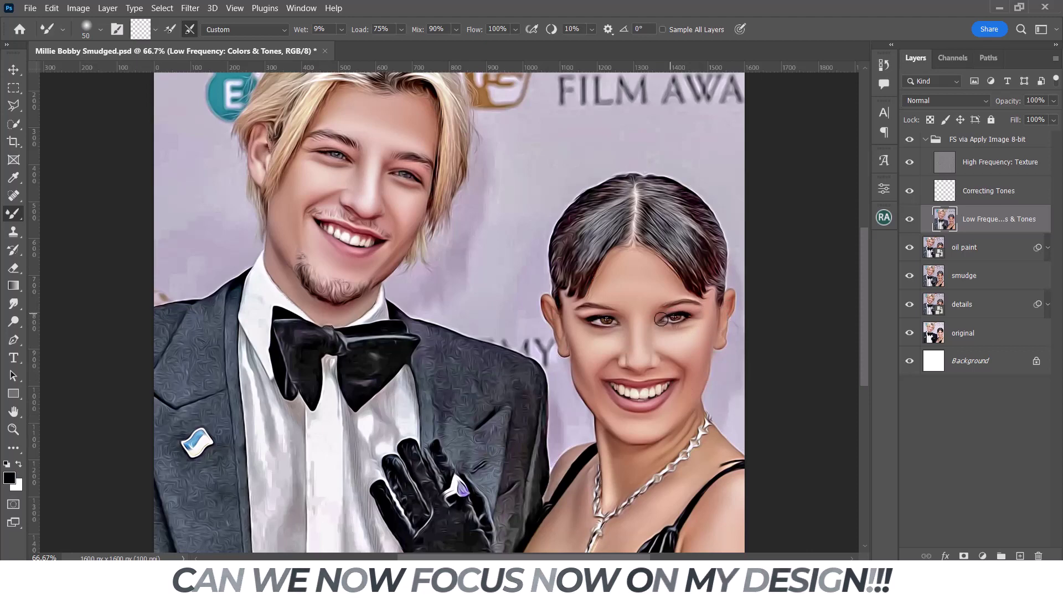
Smooth the woman's neck, skin beside the necklace, shoulder and upper arm, then zoom out.
drag(865, 266, 866, 299)
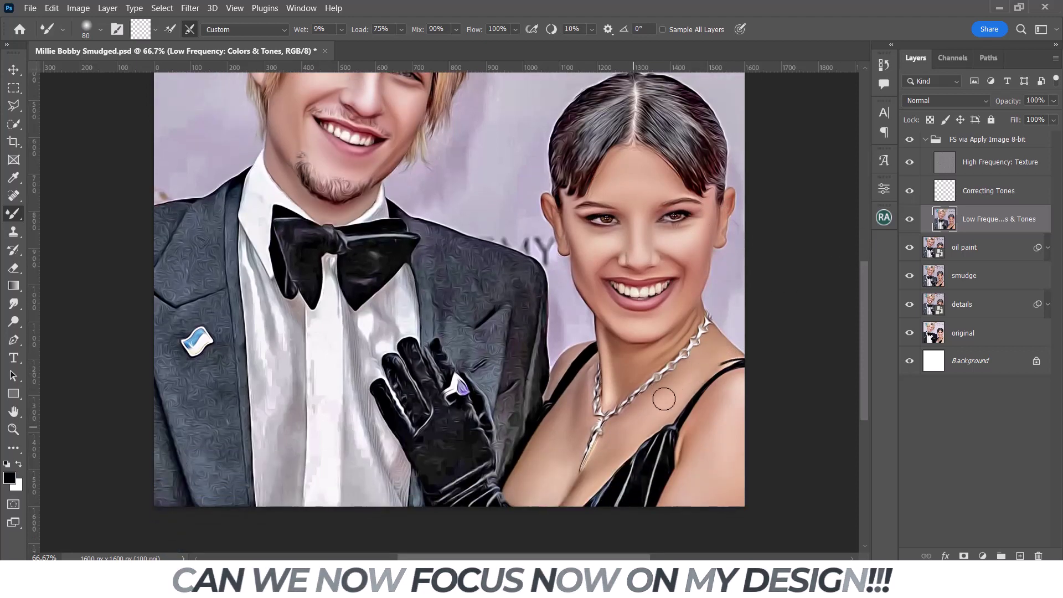
key(bracketright)
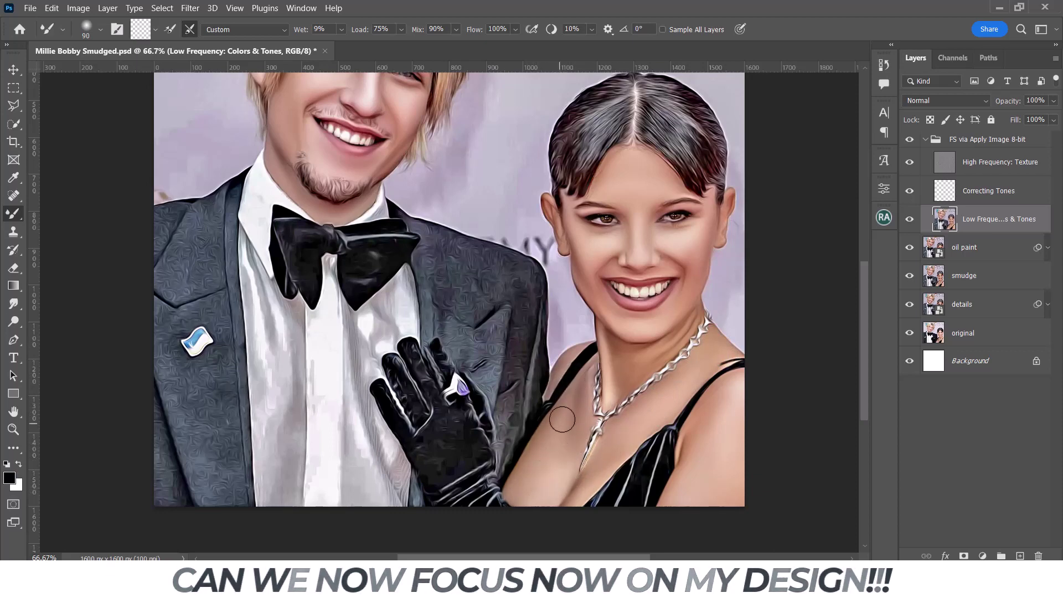
key(bracketleft)
key(bracketleft)
key(bracketleft)
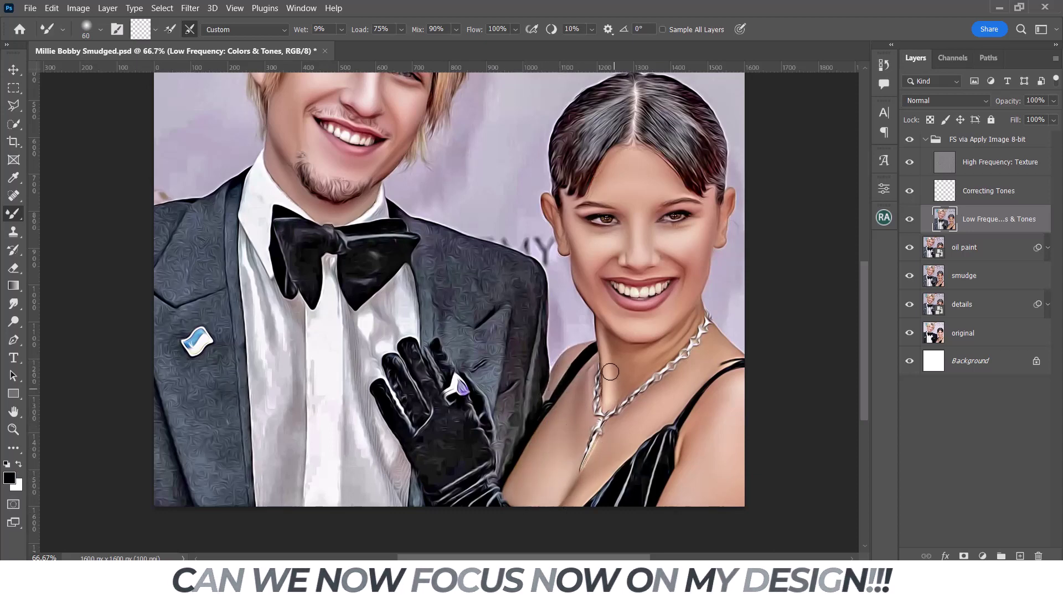
key(bracketright)
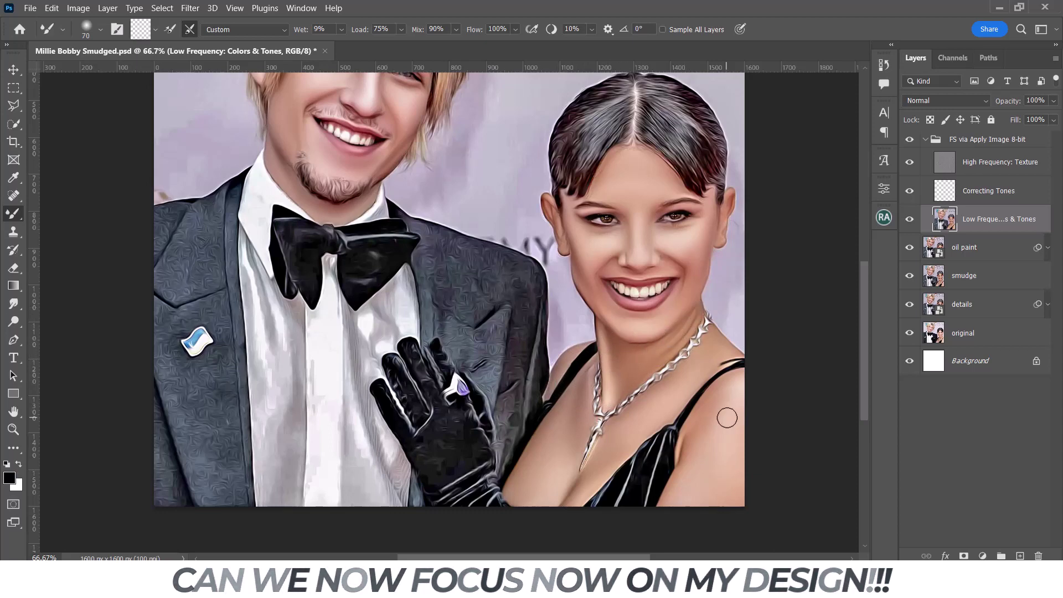
key(bracketright)
key(bracketright)
key(bracketright)
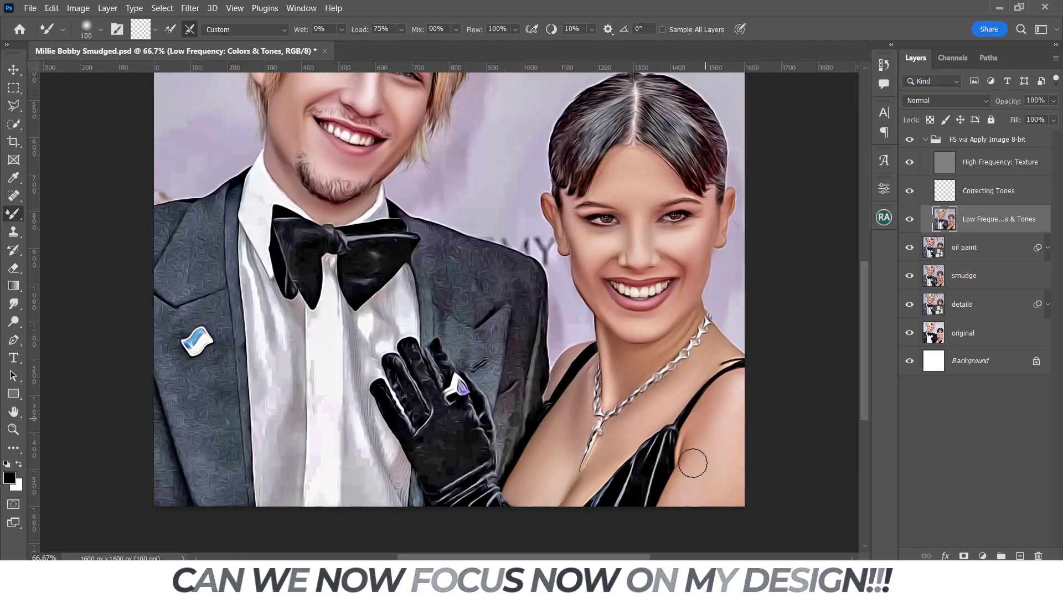
key(ctrl+minus)
key(ctrl+minus)
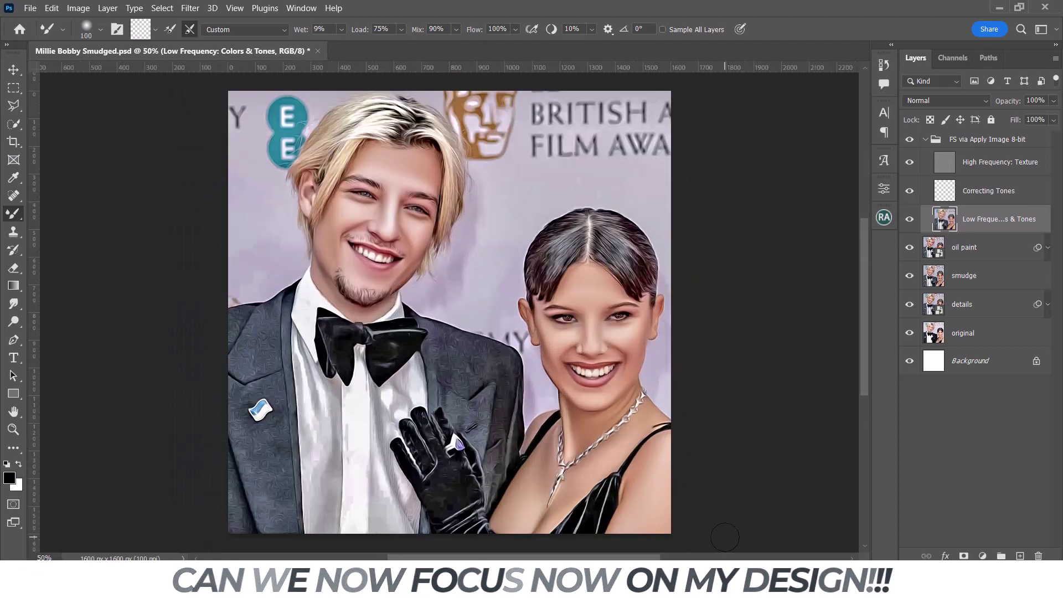
Add the Magical Skin Tone adjustment group and choose a soft round brush.
click(925, 138)
click(885, 217)
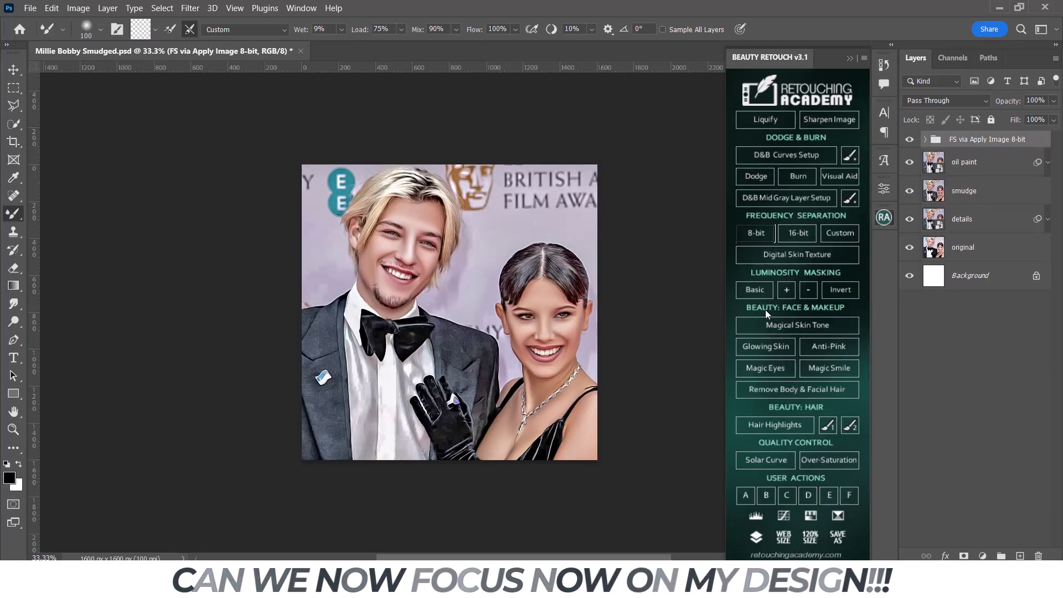
click(774, 331)
click(881, 222)
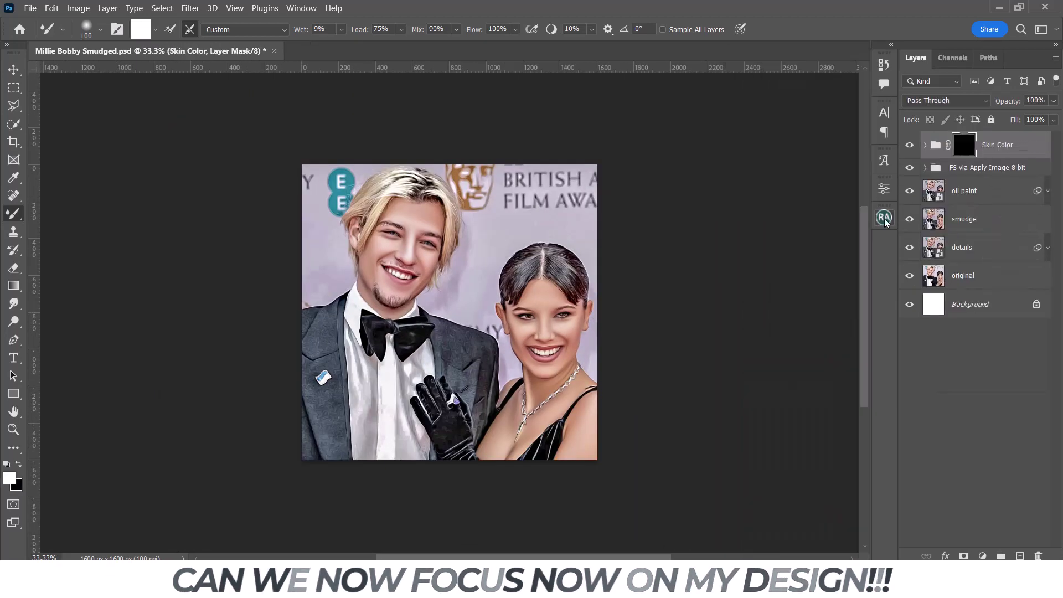
right_click(13, 213)
click(49, 213)
click(86, 28)
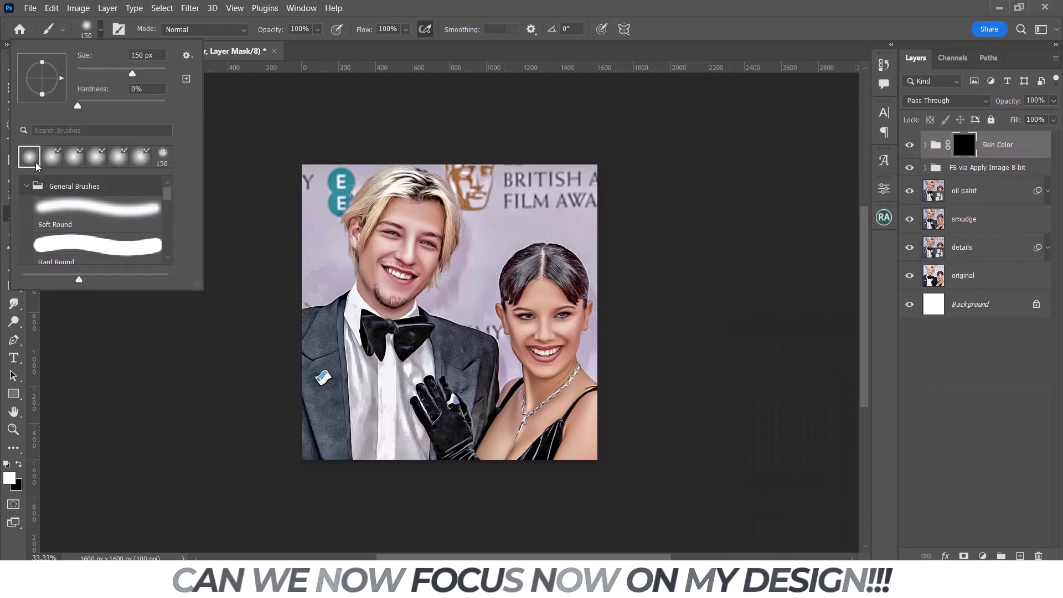
double_click(30, 158)
Paint the Skin Color mask over the man's face and the woman's face, neck and chest.
key(ctrl+plus)
mouse_move(384, 119)
mouse_down()
mouse_move(380, 101)
mouse_move(356, 138)
mouse_move(415, 198)
mouse_move(351, 161)
mouse_move(344, 182)
mouse_move(304, 178)
mouse_move(398, 204)
mouse_move(408, 221)
mouse_move(314, 246)
mouse_move(385, 260)
mouse_move(303, 270)
mouse_move(372, 281)
mouse_move(410, 190)
mouse_move(335, 137)
mouse_move(370, 131)
mouse_move(279, 219)
mouse_move(293, 284)
mouse_move(354, 304)
mouse_up()
key(bracketleft)
key(bracketleft)
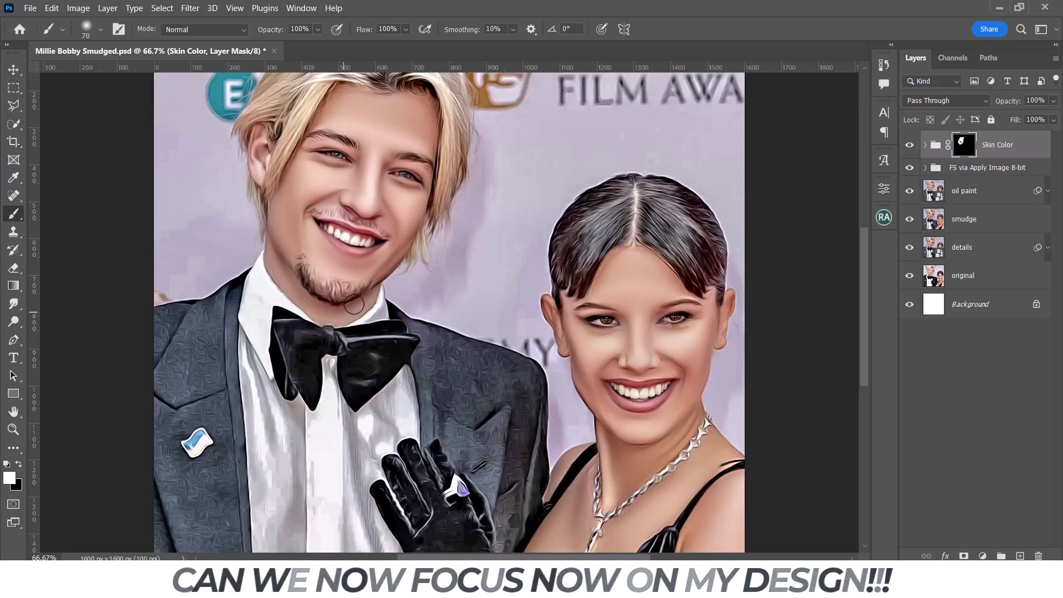
key(bracketright)
key(bracketright)
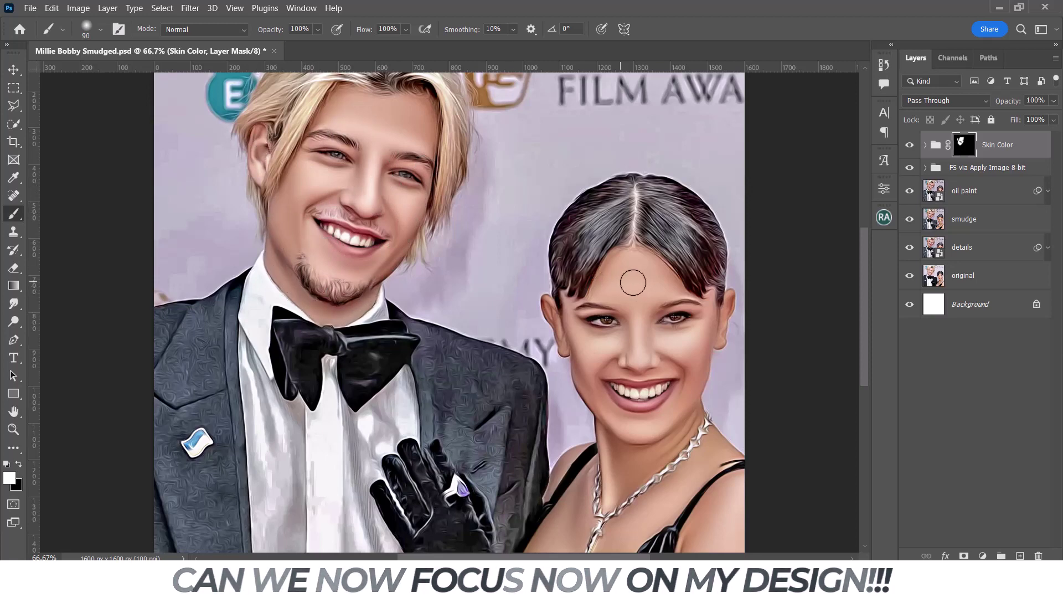
mouse_move(655, 287)
mouse_down()
mouse_move(640, 351)
mouse_move(700, 351)
mouse_up()
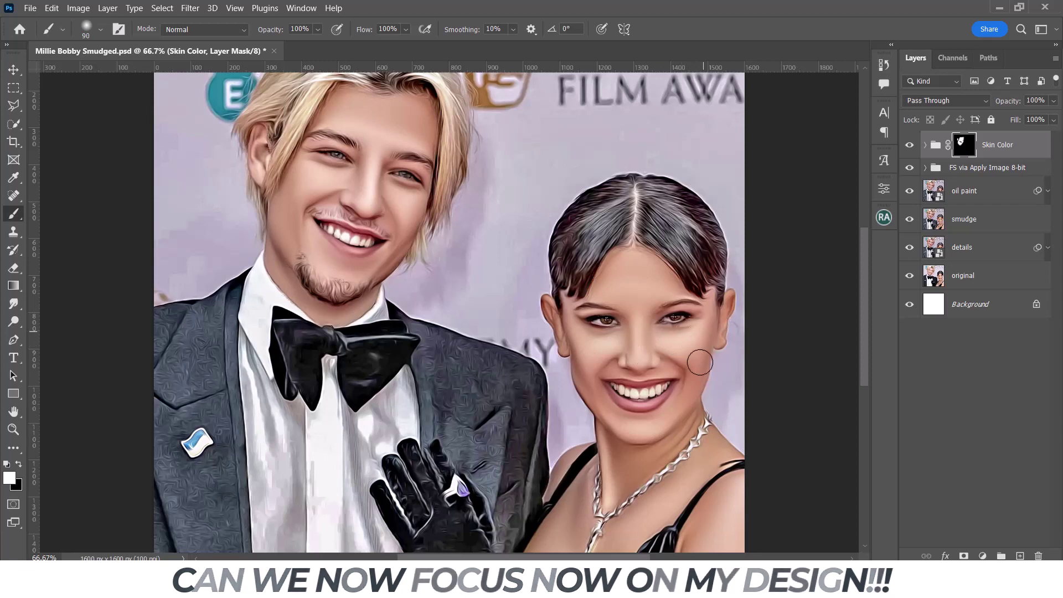
key(bracketleft)
key(bracketleft)
key(bracketleft)
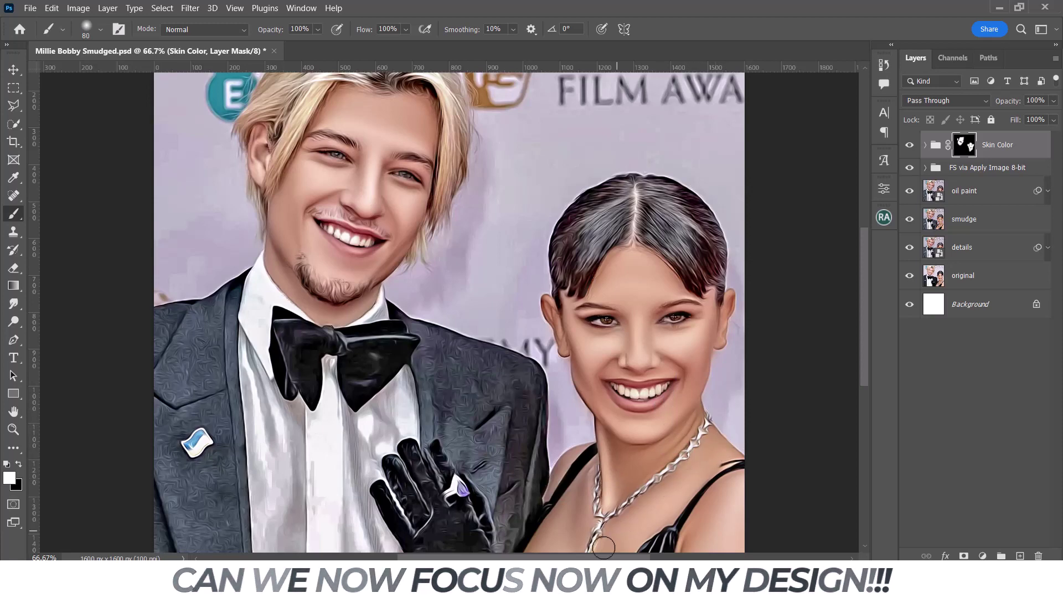
scroll(655, 391, down, 3)
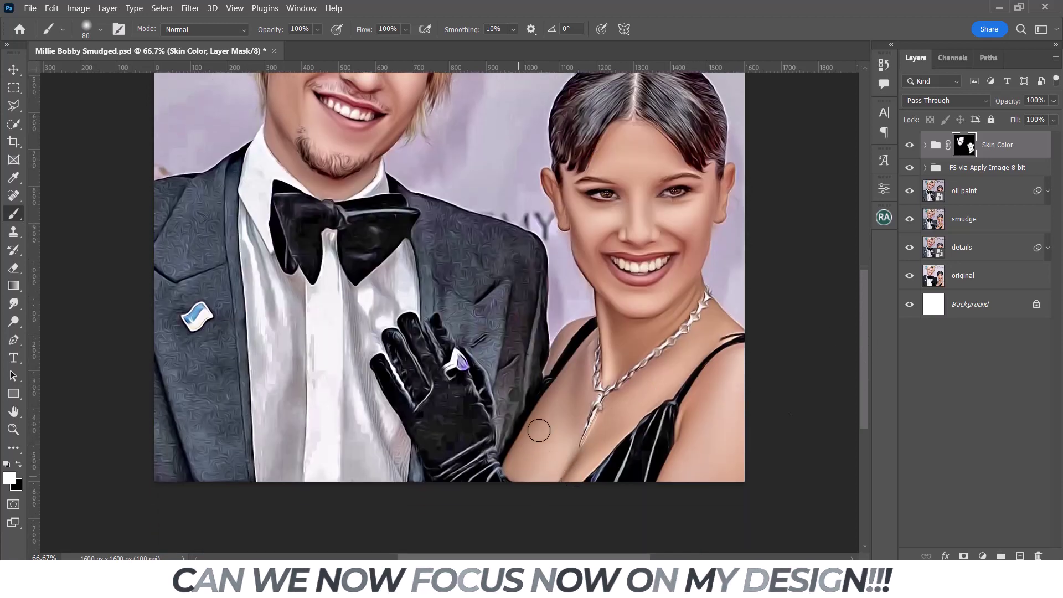
key(bracketleft)
key(bracketleft)
key(bracketleft)
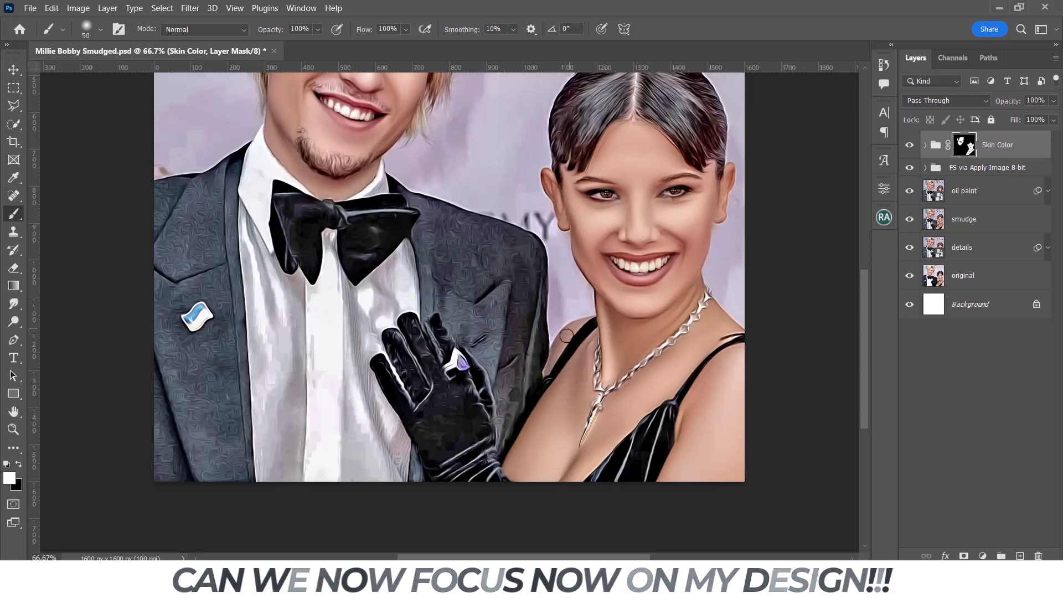
key(ctrl+minus)
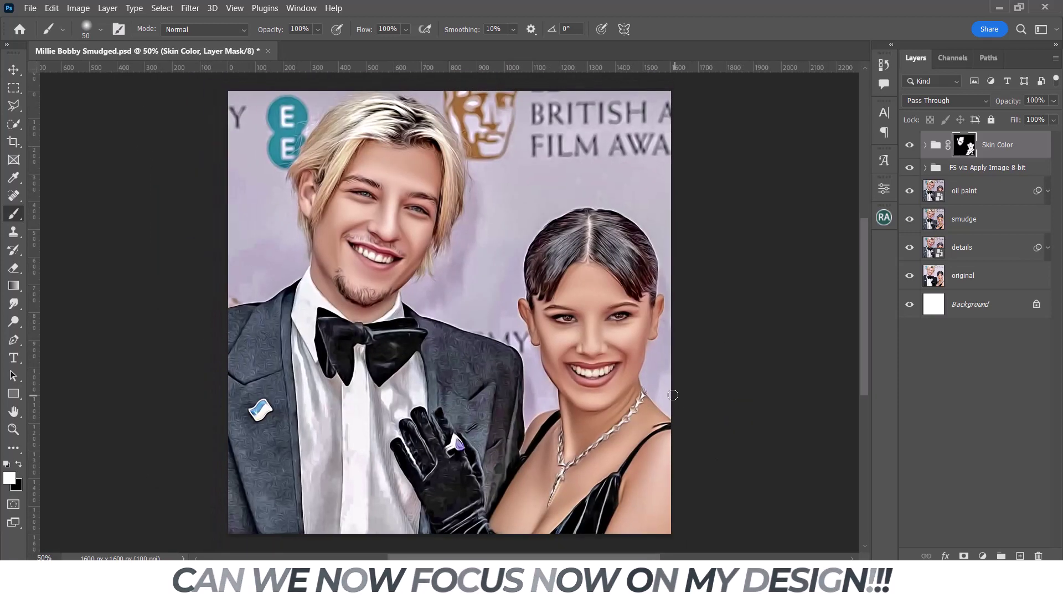
Merge all visible artwork into a new layer and convert it to a smart object.
key(ctrl+shift+alt+e)
right_click(964, 144)
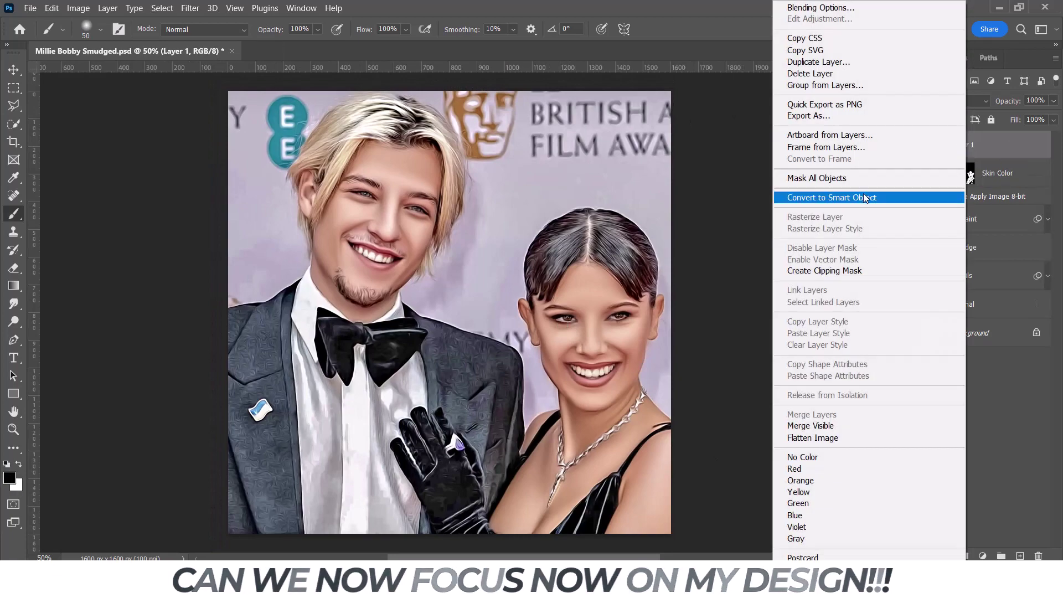
click(941, 194)
Apply a Diffuse Glow filter with Graininess 2, Glow Amount 2 and Clear Amount 20.
click(190, 8)
click(225, 82)
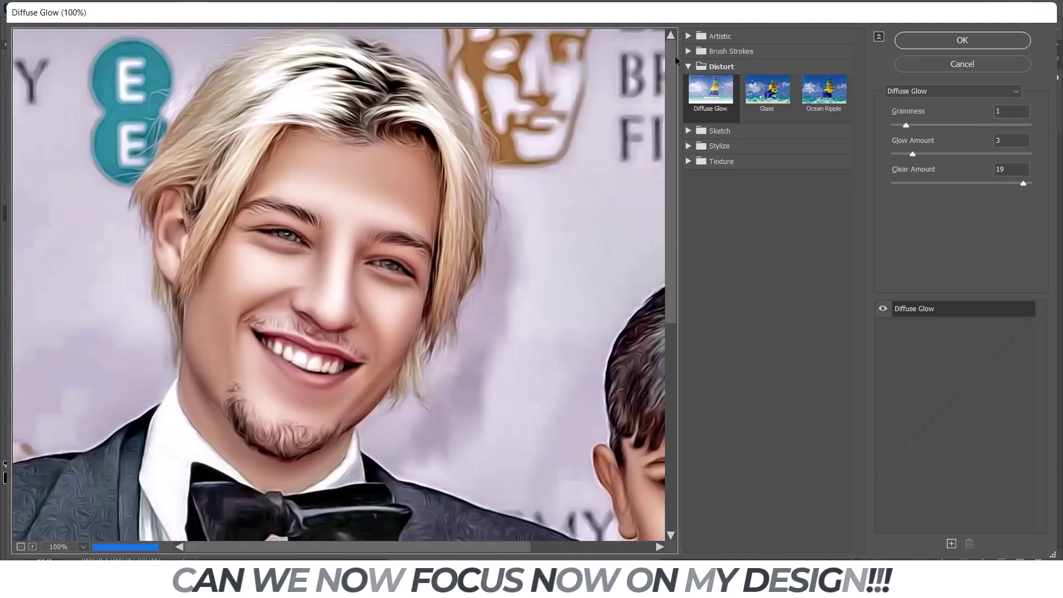
drag(915, 155, 909, 154)
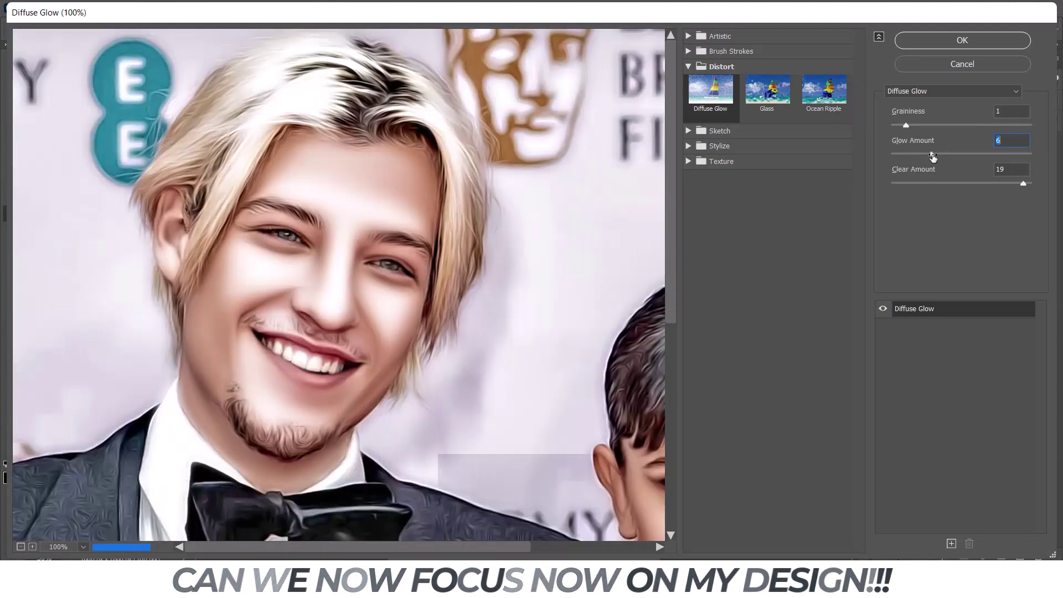
drag(644, 285, 496, 161)
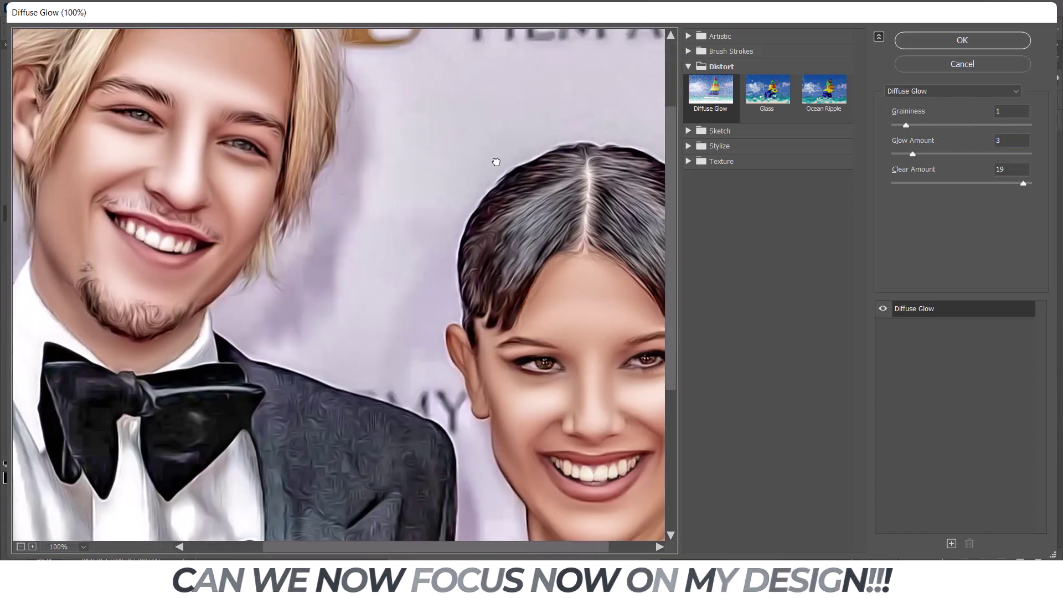
drag(912, 155, 905, 154)
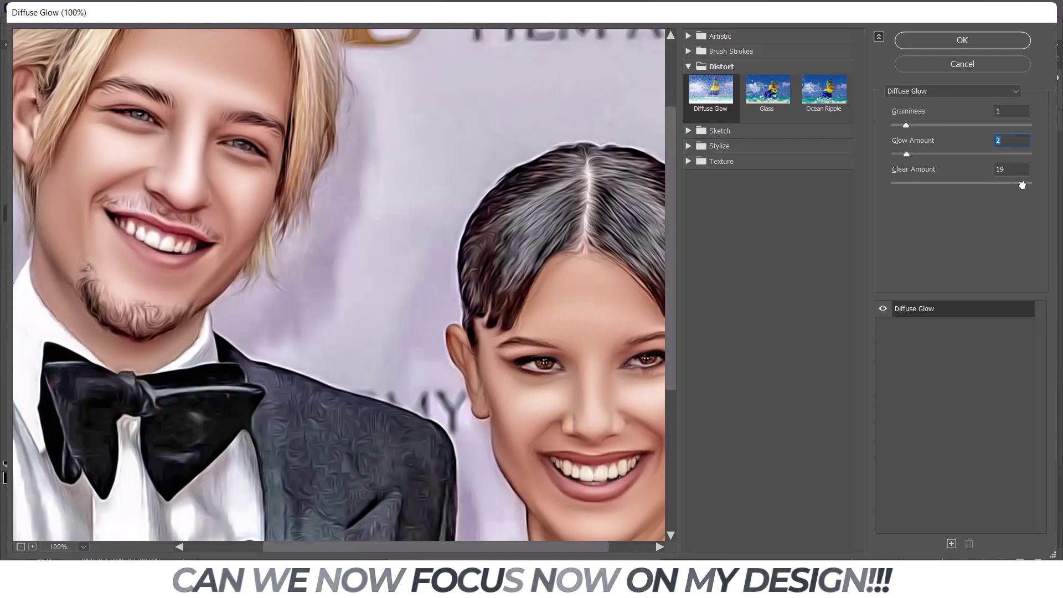
drag(1022, 185, 1026, 186)
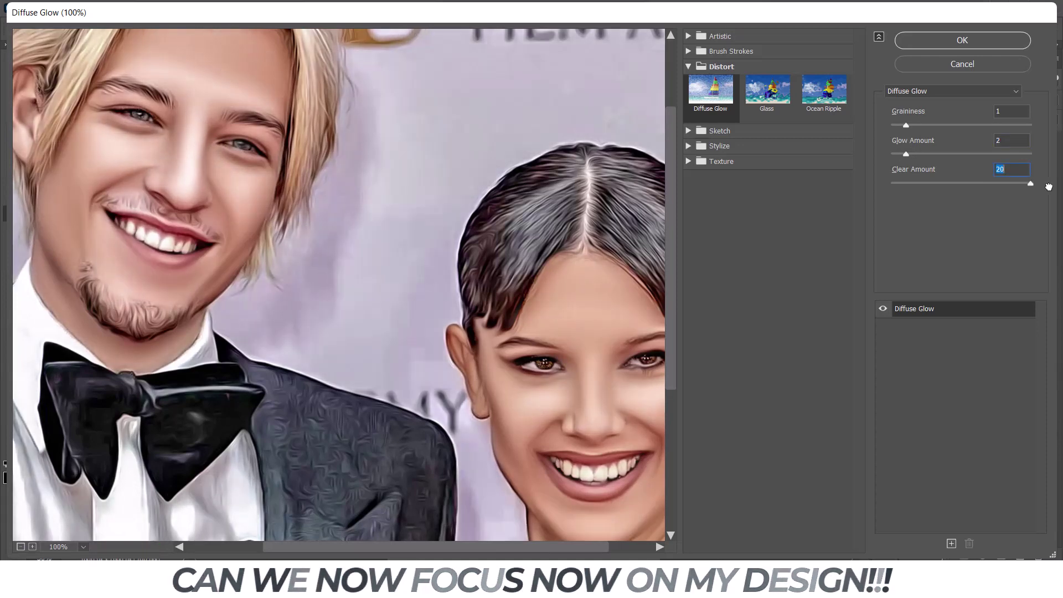
click(906, 153)
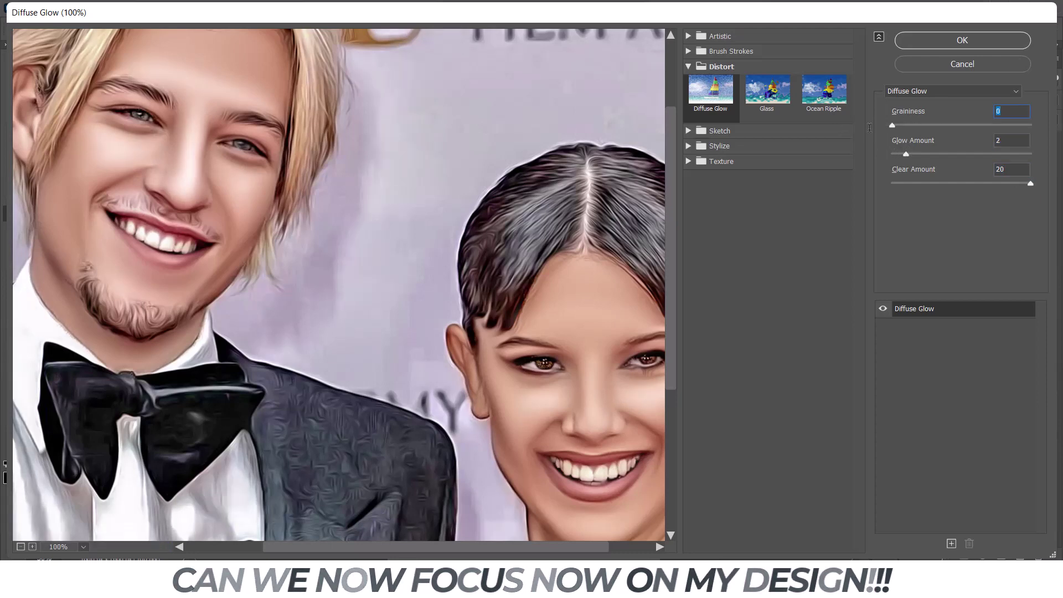
mouse_move(906, 125)
mouse_down()
mouse_move(891, 124)
mouse_move(908, 120)
mouse_up()
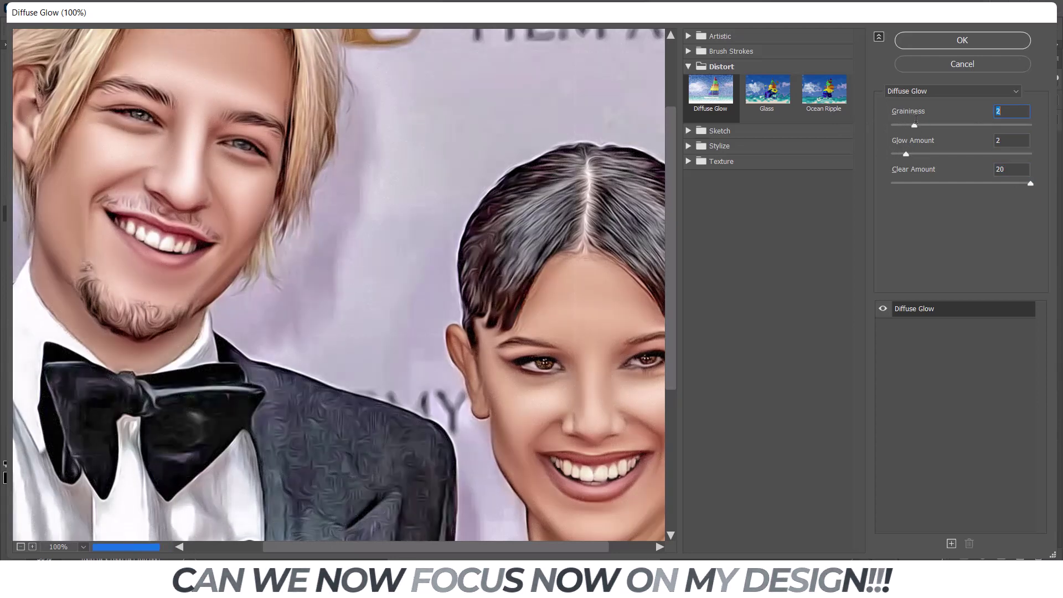
click(975, 43)
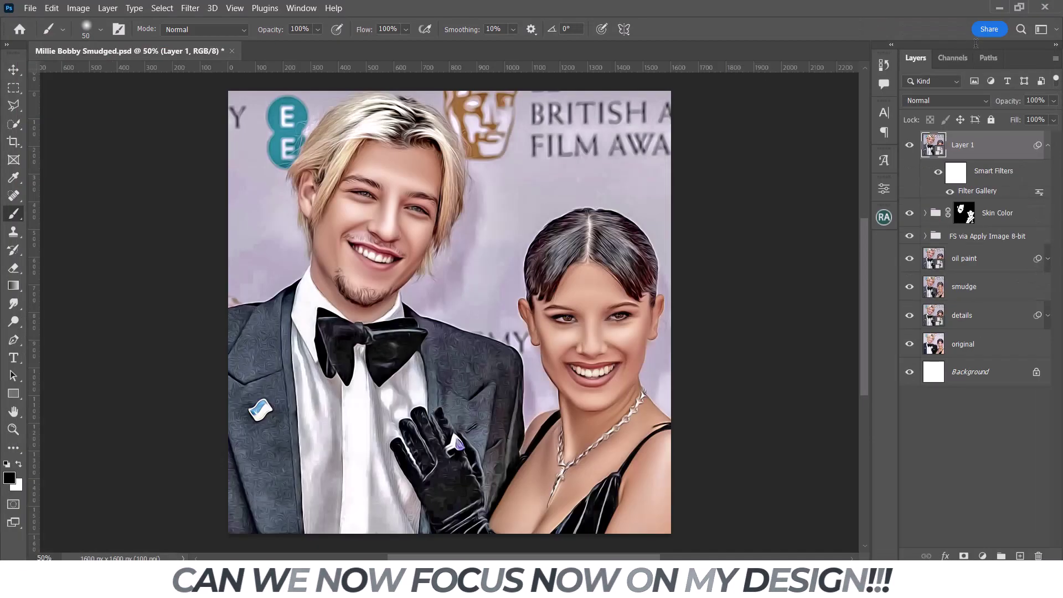
key(ctrl+minus)
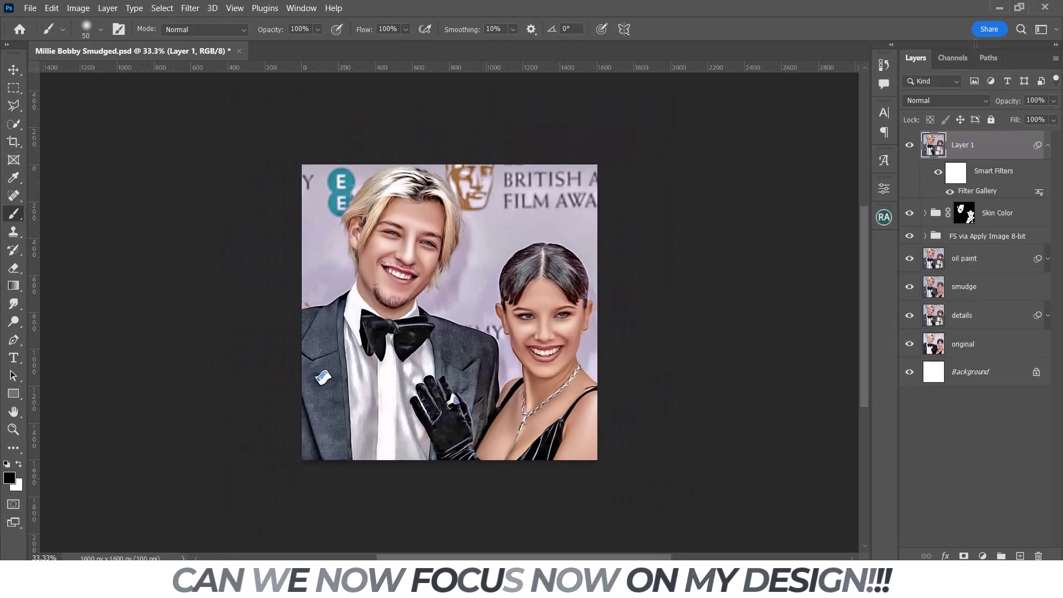
In Millie Bobby Smudged.psd, set Curves 1 fill to 73% and toggle Selective Color 1 to compare.
drag(446, 559, 317, 51)
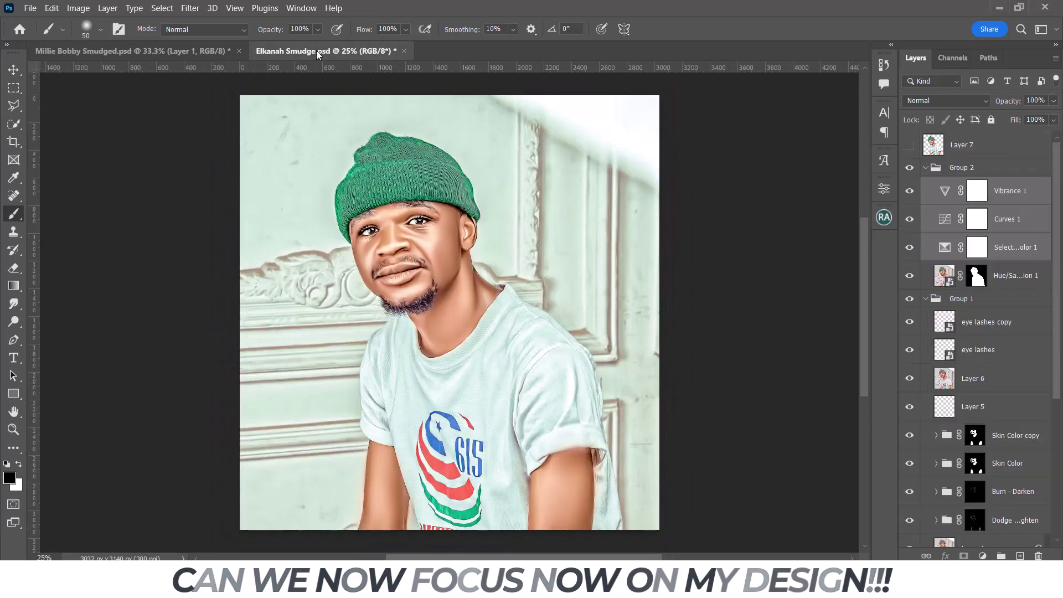
key(ctrl+Tab)
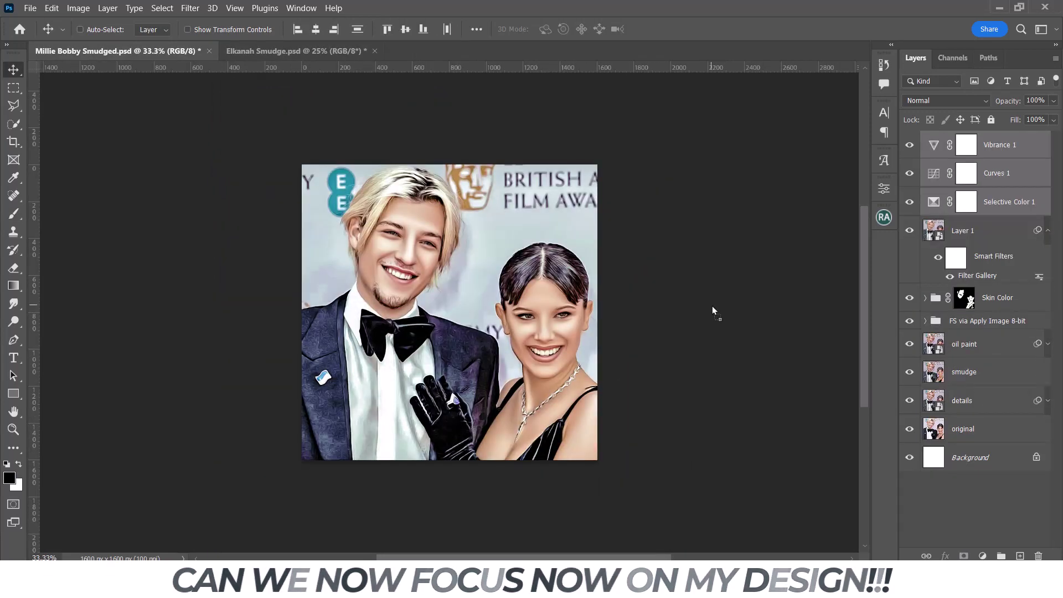
click(933, 176)
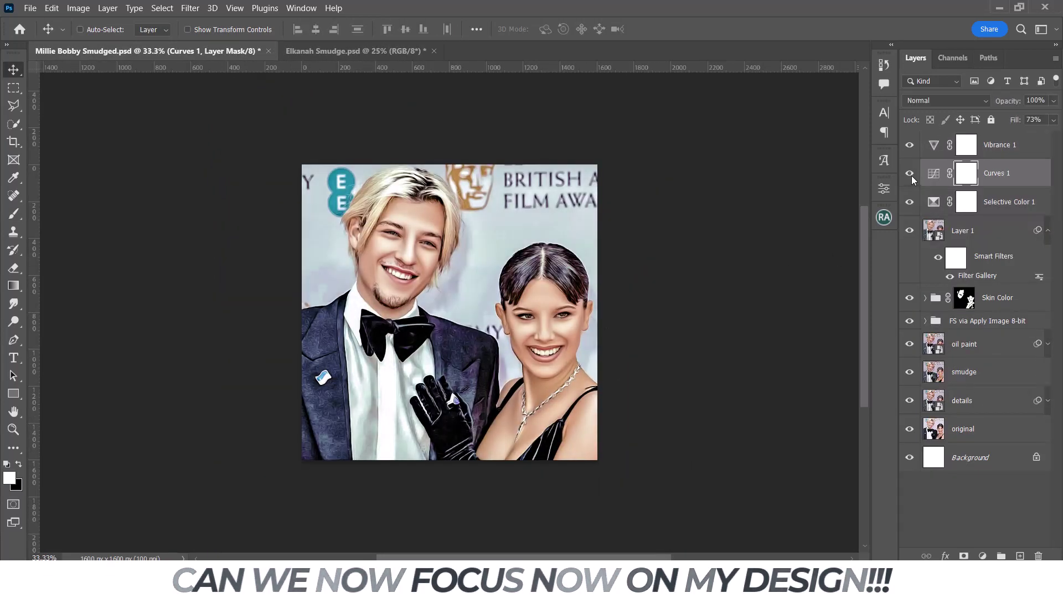
drag(1054, 120, 1029, 131)
click(997, 148)
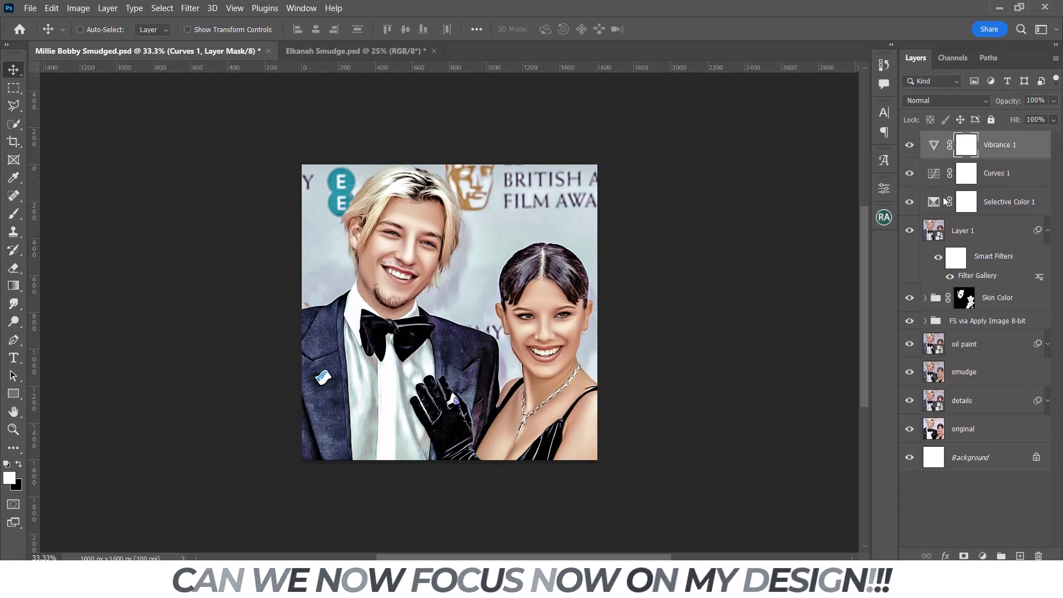
click(910, 202)
click(910, 202)
In Selective Color 1, shift the Reds' cyan and magenta and reduce black in the Yellows.
double_click(933, 202)
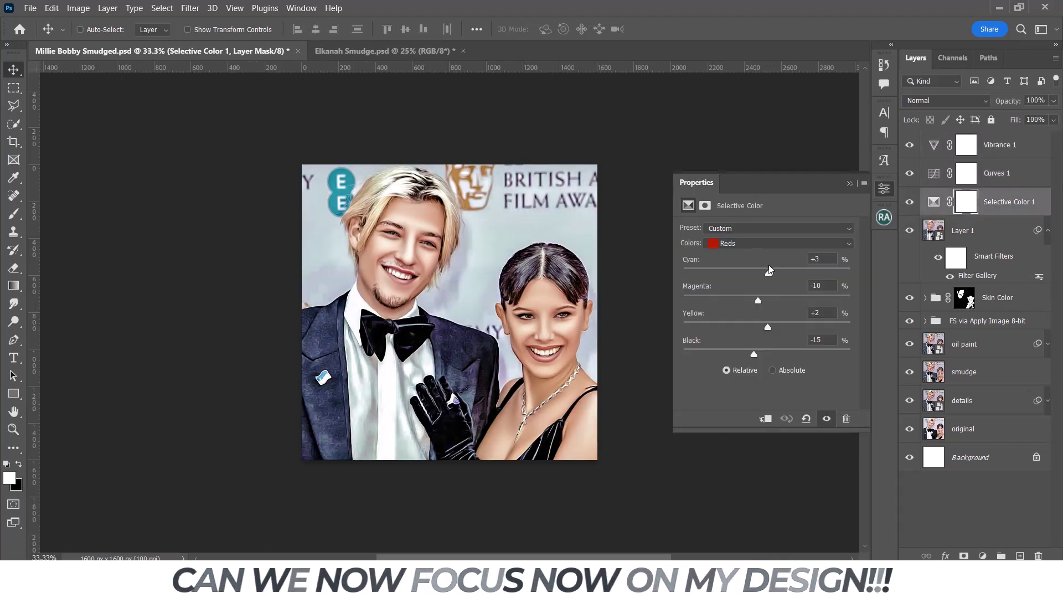
mouse_move(725, 270)
mouse_down()
mouse_move(742, 270)
mouse_move(785, 324)
mouse_up()
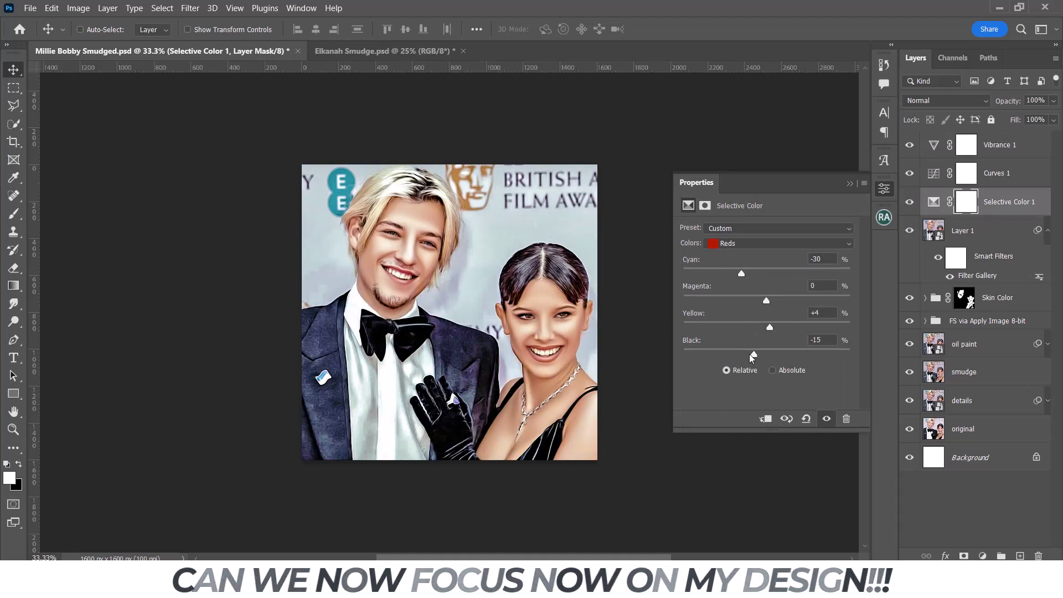
click(739, 244)
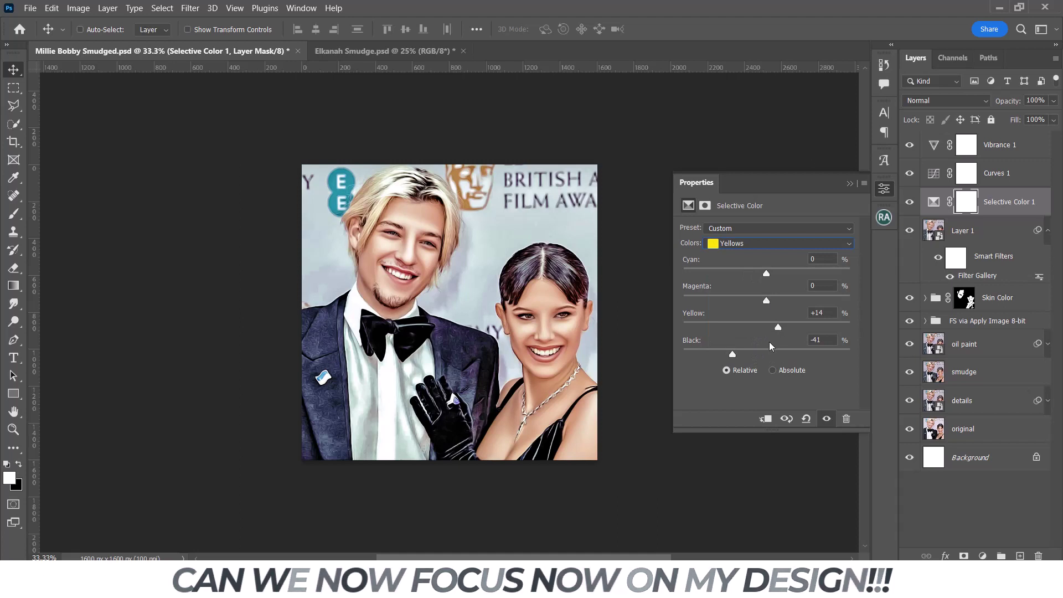
drag(758, 354, 750, 355)
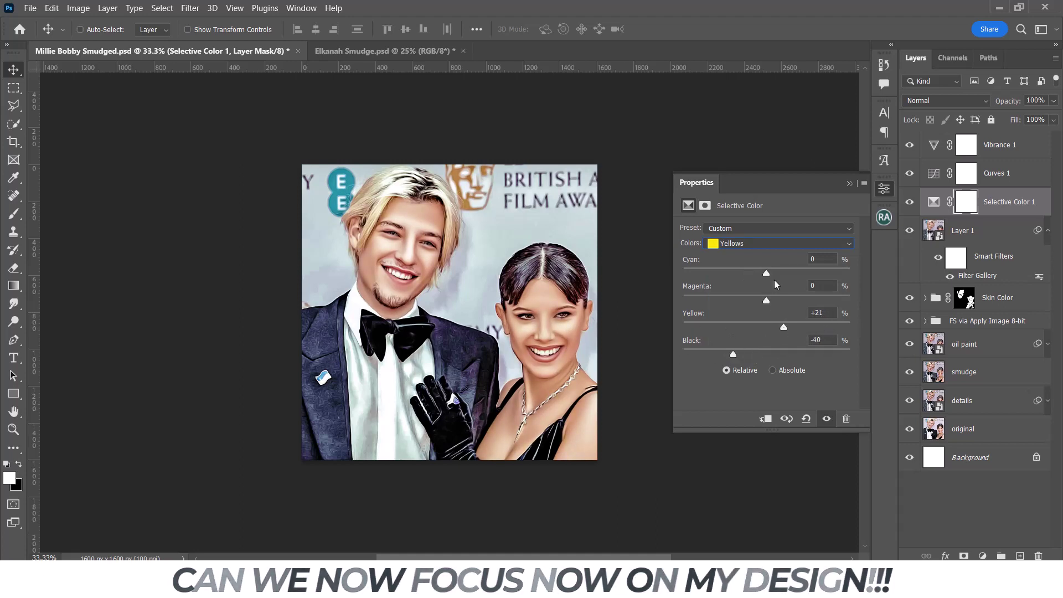
Darken the Blues with more black and no magenta; set Cyans to cyan +100, magenta -25, black +100.
click(775, 243)
click(743, 300)
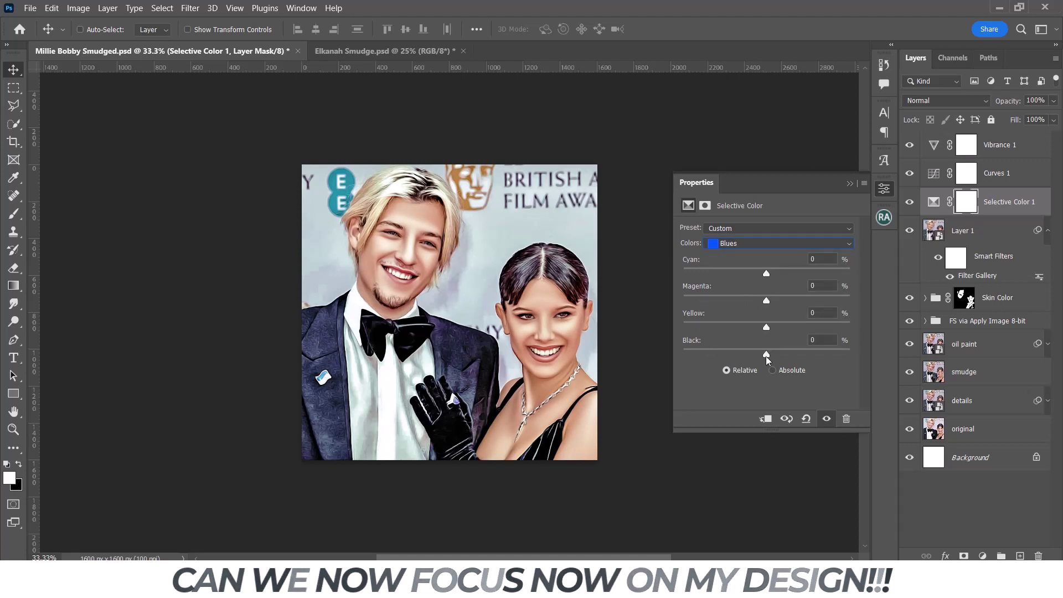
drag(766, 354, 834, 355)
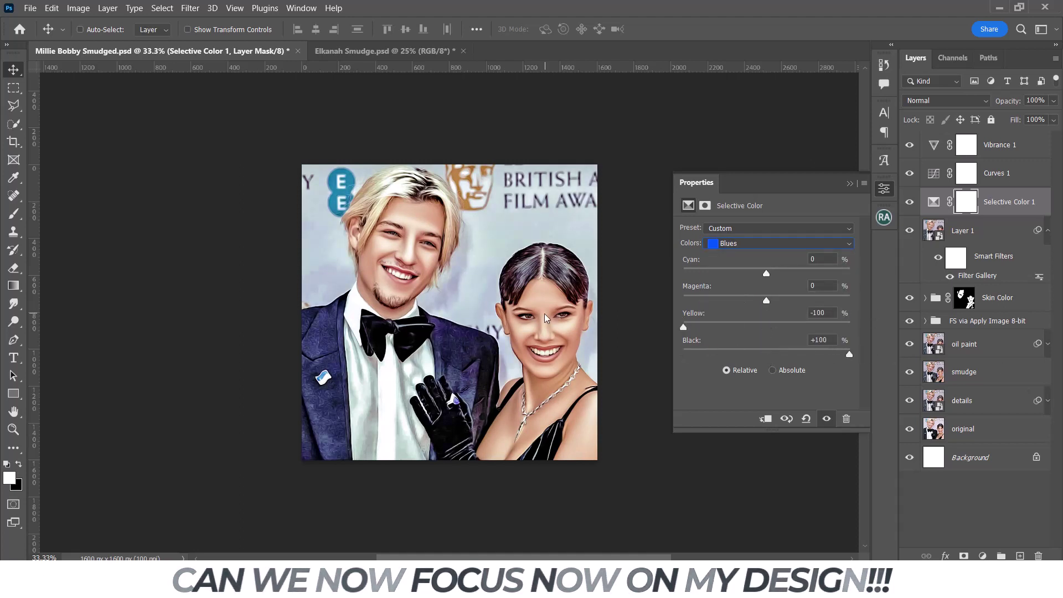
drag(766, 301, 594, 295)
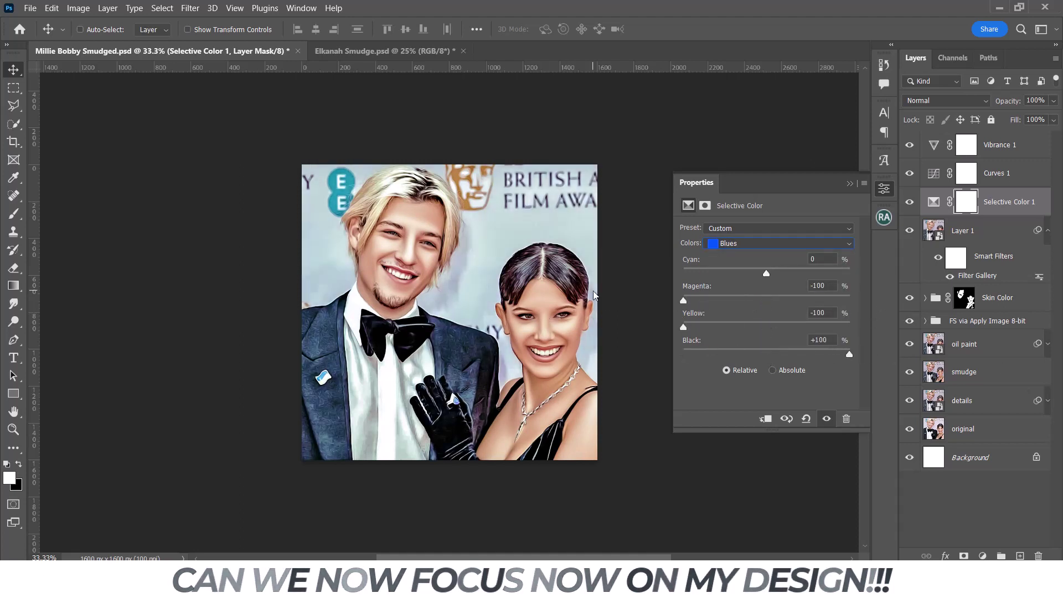
click(809, 248)
click(736, 289)
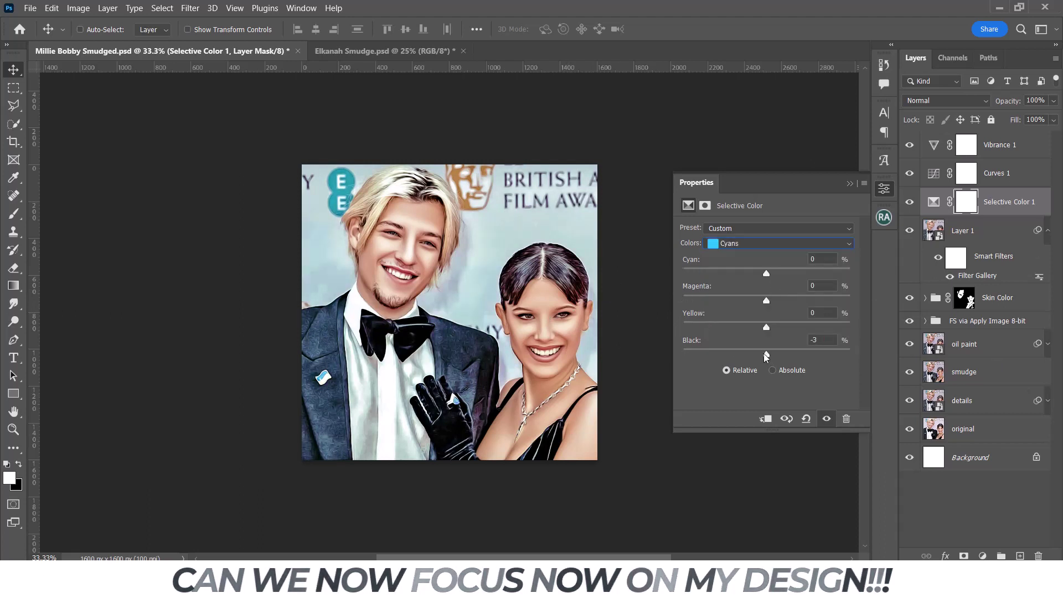
drag(766, 355, 849, 355)
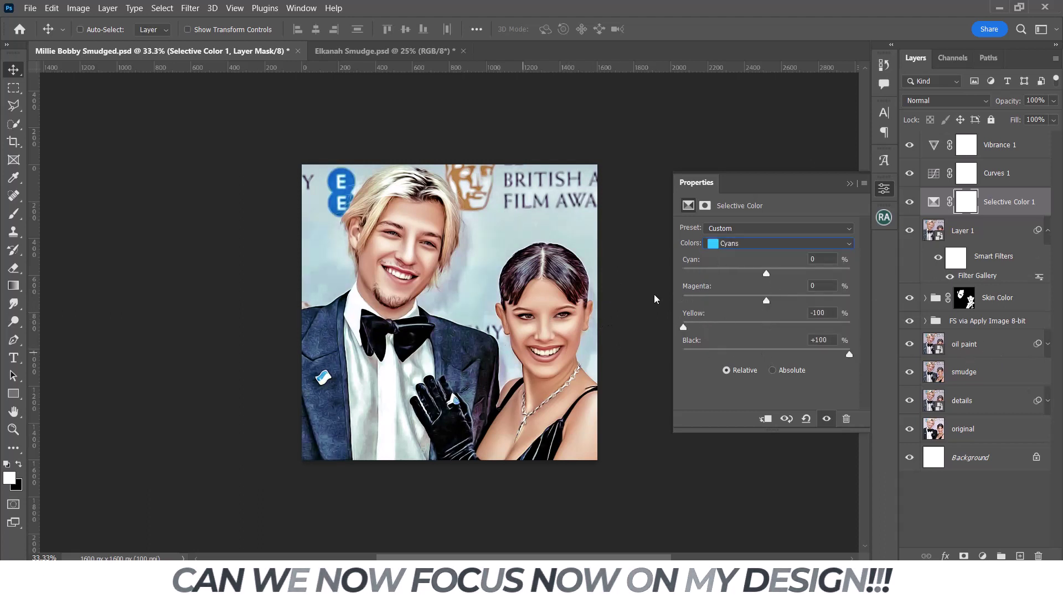
mouse_move(766, 301)
mouse_down()
mouse_move(745, 300)
mouse_move(849, 274)
mouse_up()
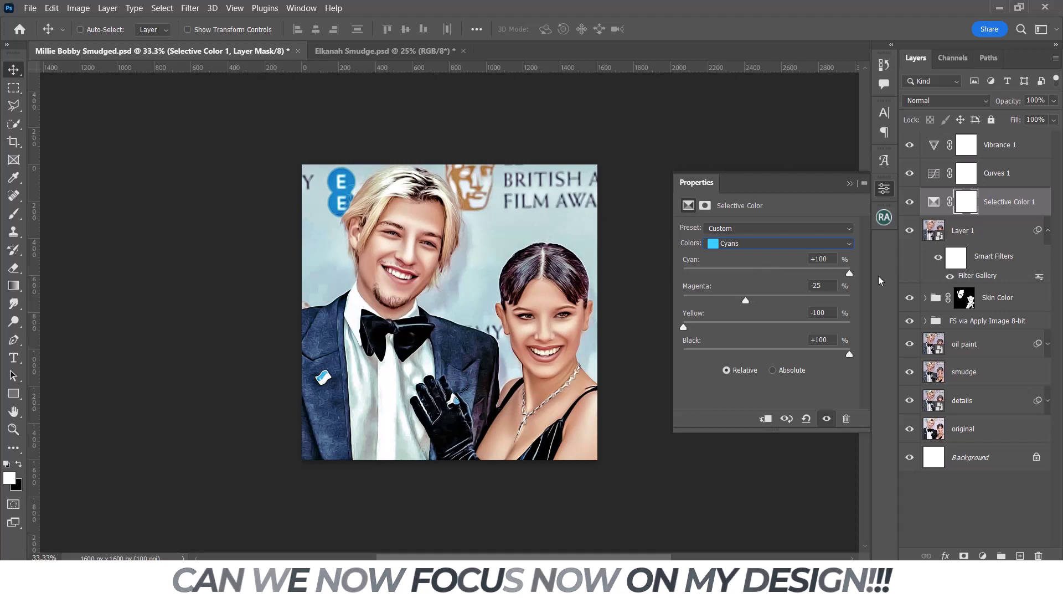
Rework the Blues with more magenta and cyan pushed to +100.
click(803, 244)
click(720, 300)
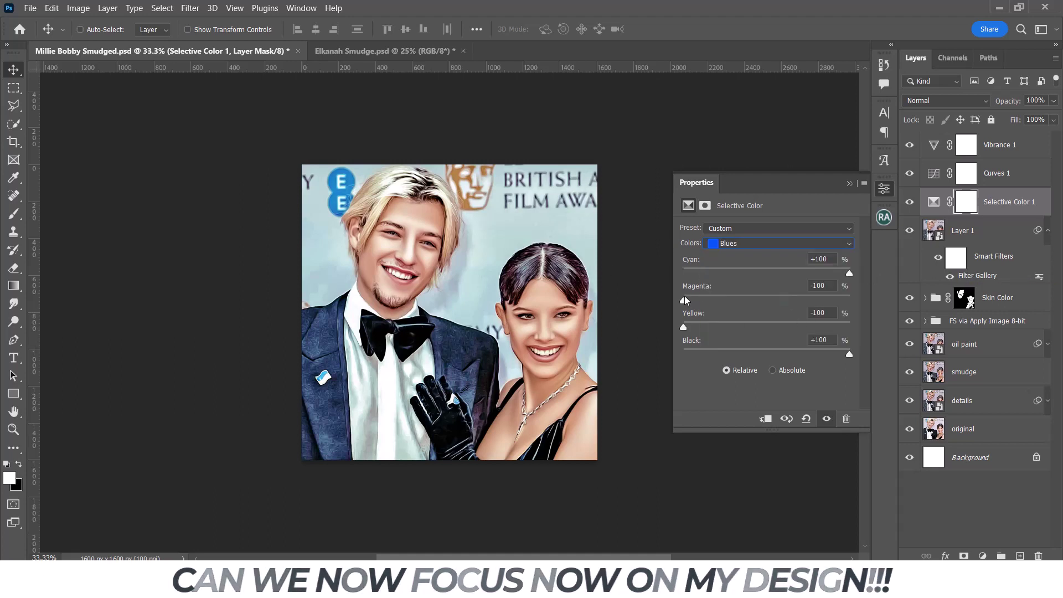
drag(684, 300, 849, 300)
drag(769, 273, 849, 274)
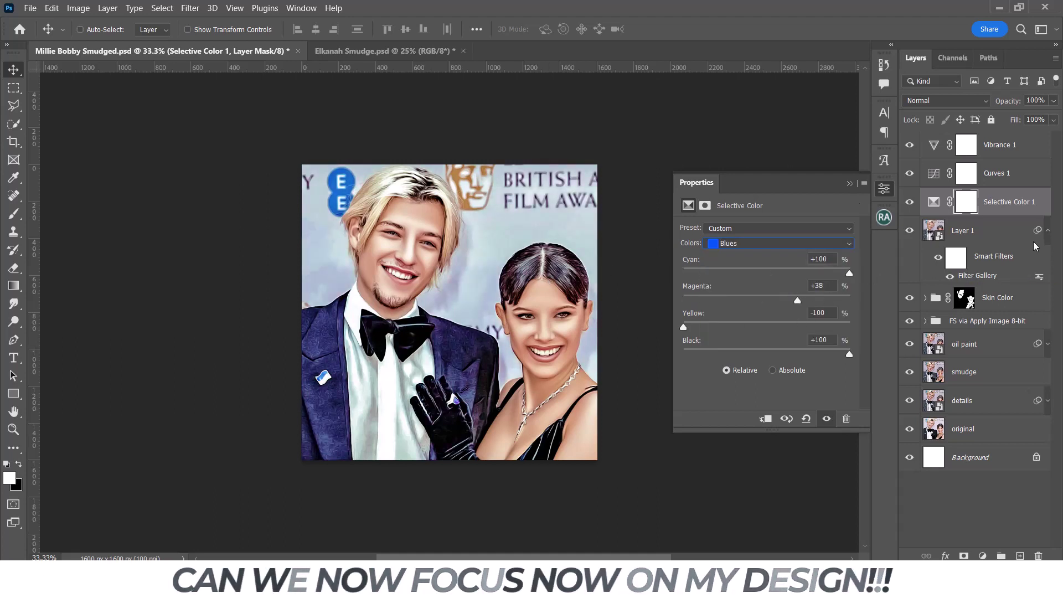
Adjust the Whites' magenta and tune the Blacks to Magenta +30 and Black +50.
key(Down)
key(Down)
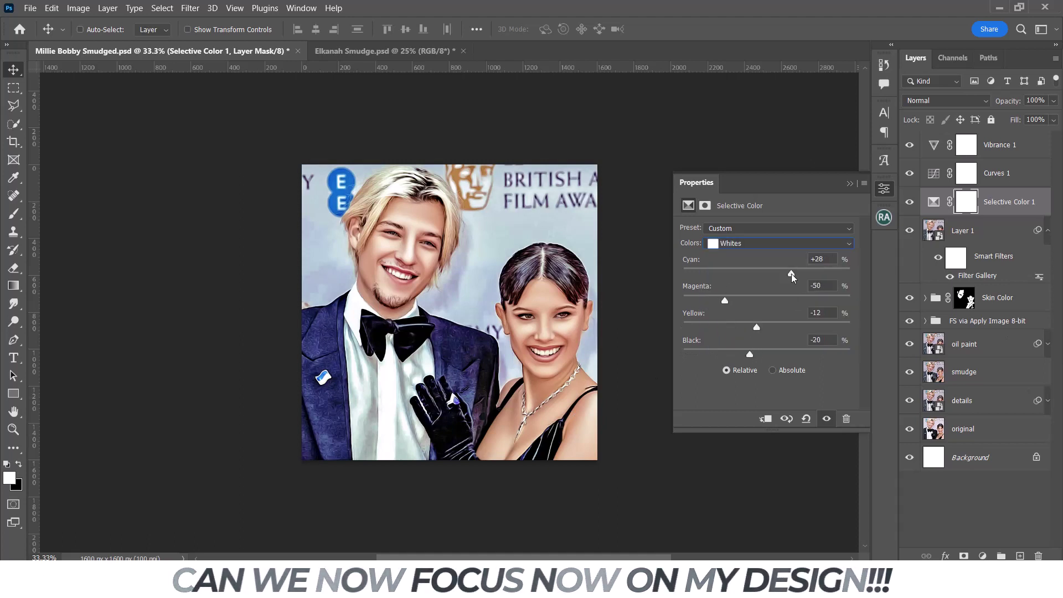
drag(724, 301, 758, 301)
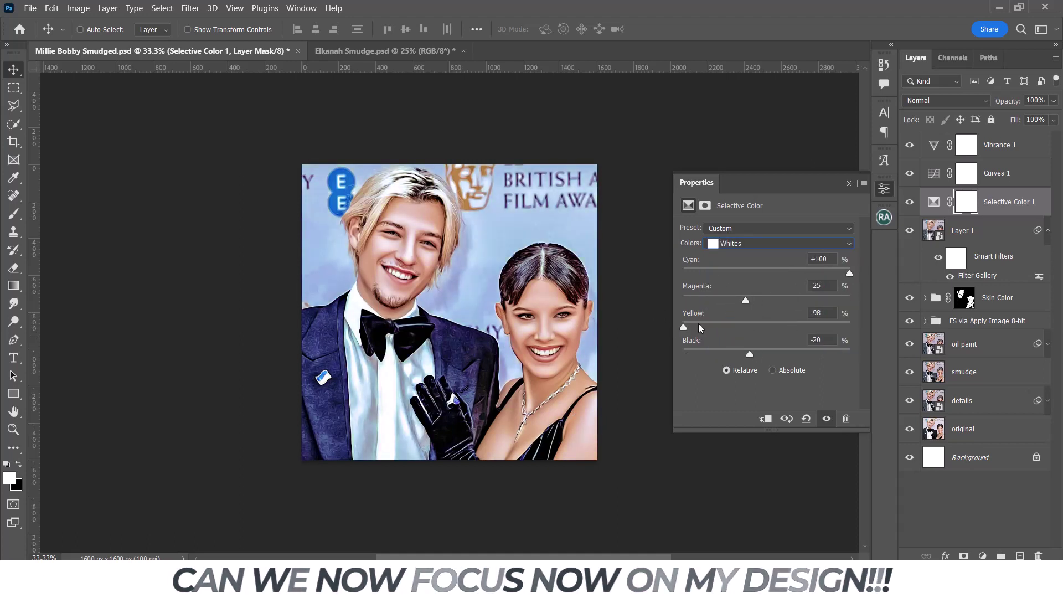
click(785, 243)
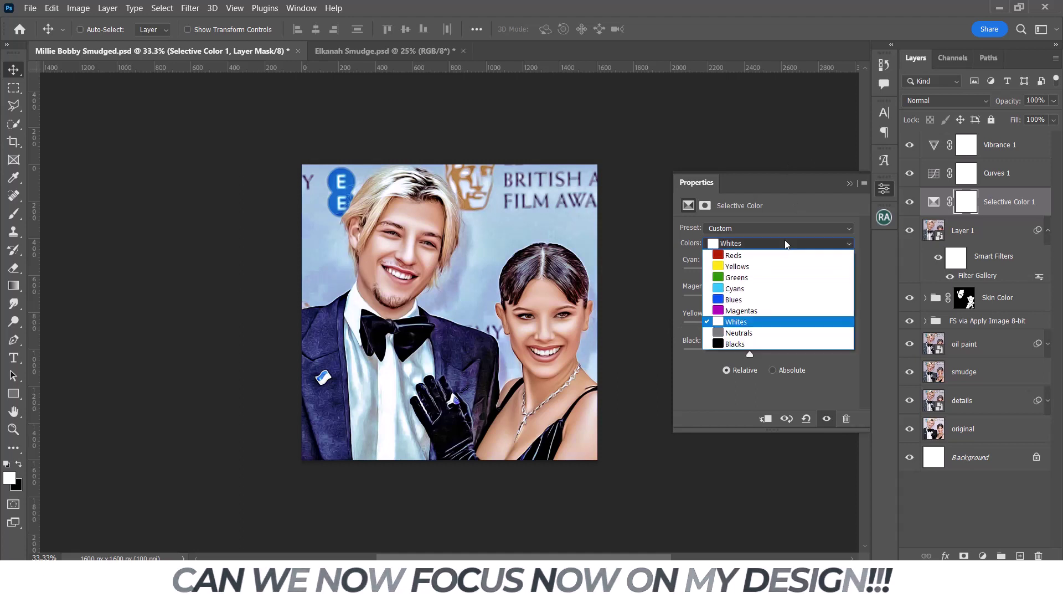
click(742, 327)
click(785, 243)
click(757, 339)
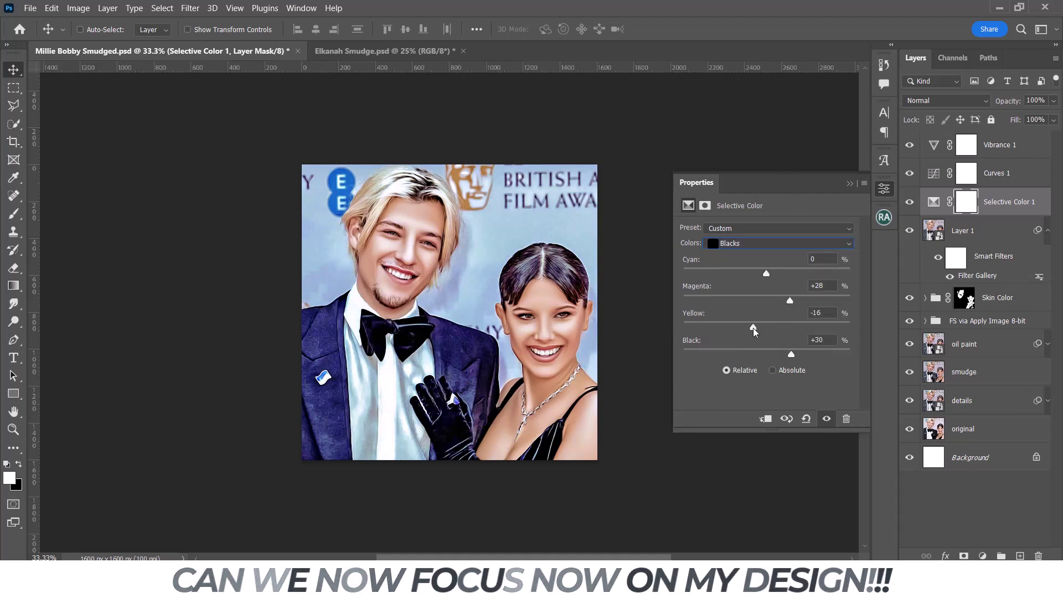
drag(744, 328, 763, 330)
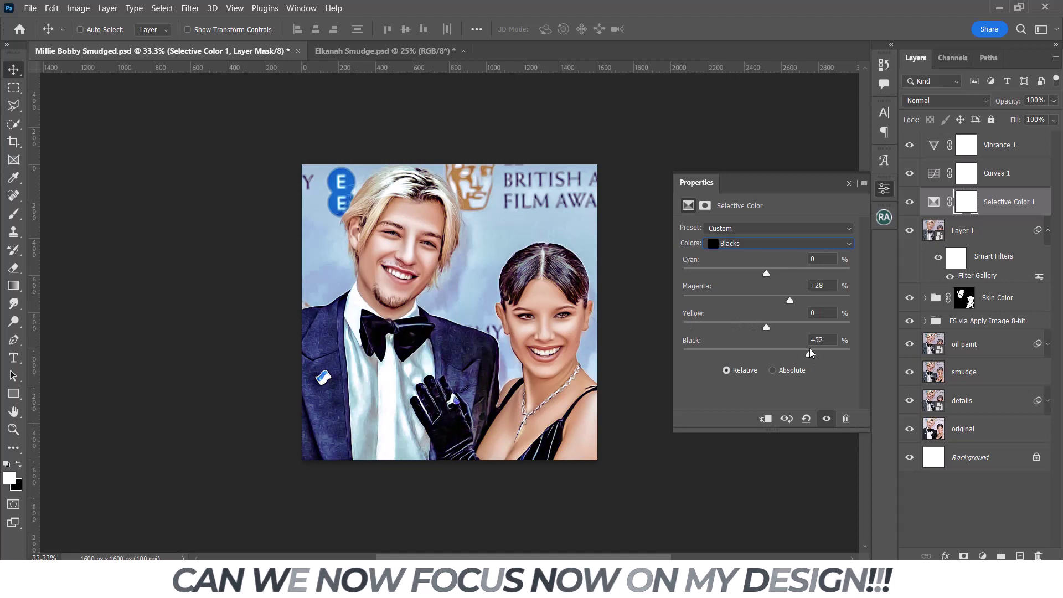
mouse_move(767, 300)
mouse_down()
mouse_move(780, 300)
mouse_move(773, 308)
mouse_up()
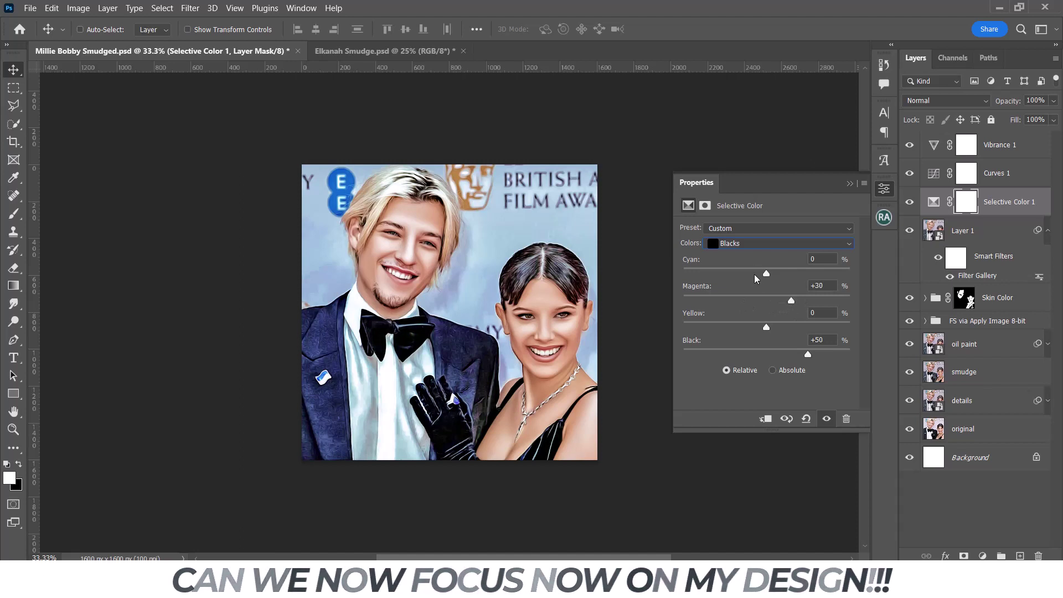
click(757, 245)
click(884, 190)
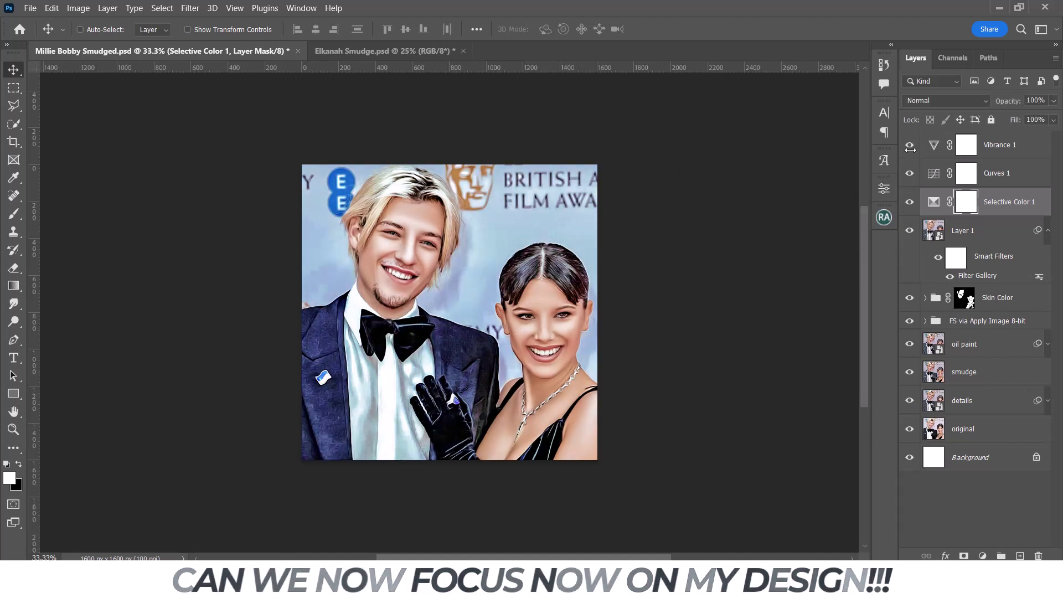
click(1048, 230)
Bring the eyelash layer from the Elkanah Smudge document and fit it over the woman's eye.
click(988, 232)
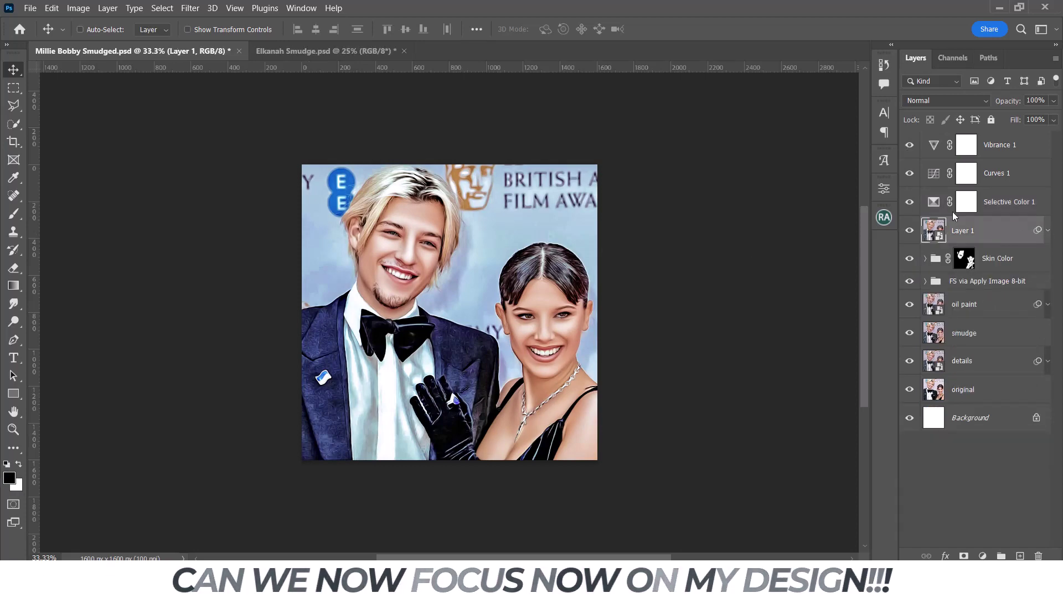
click(343, 51)
ctrl+click(985, 321)
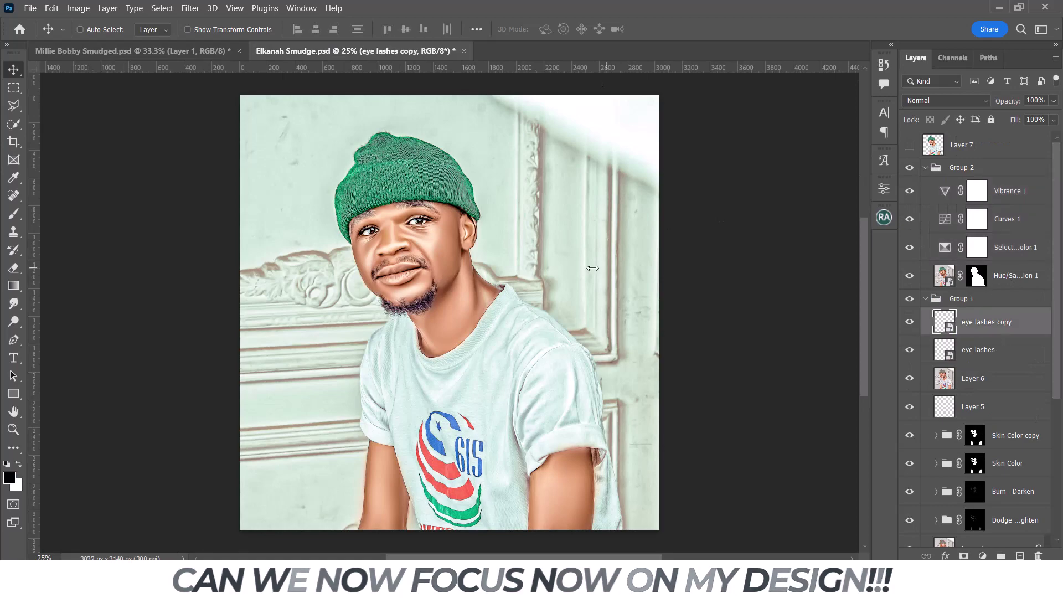
drag(986, 322, 431, 254)
key(ctrl+1)
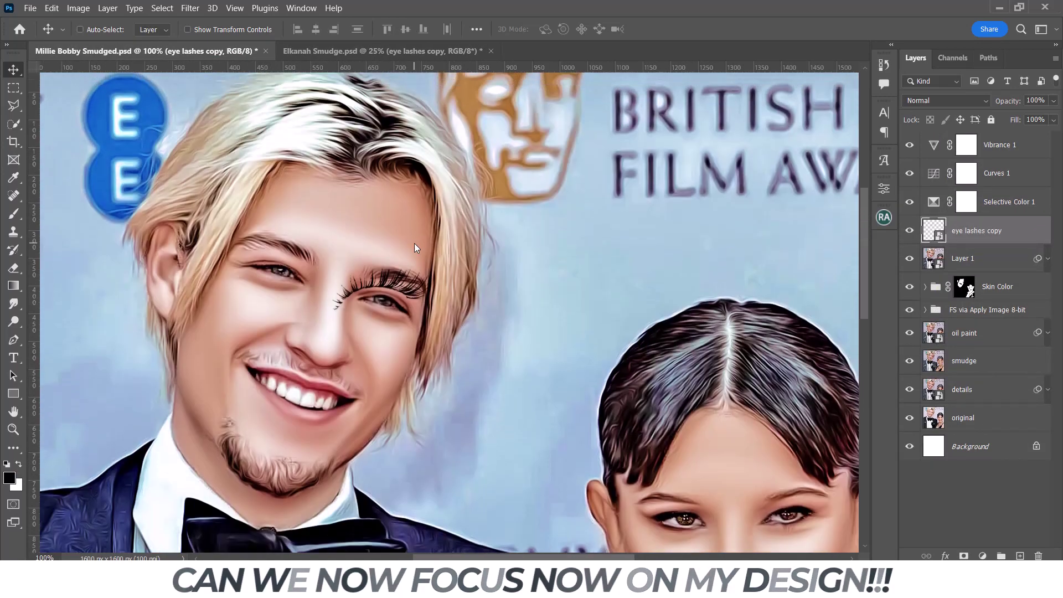
mouse_move(414, 243)
mouse_down()
mouse_move(414, 290)
mouse_move(593, 396)
mouse_up()
key(ctrl+t)
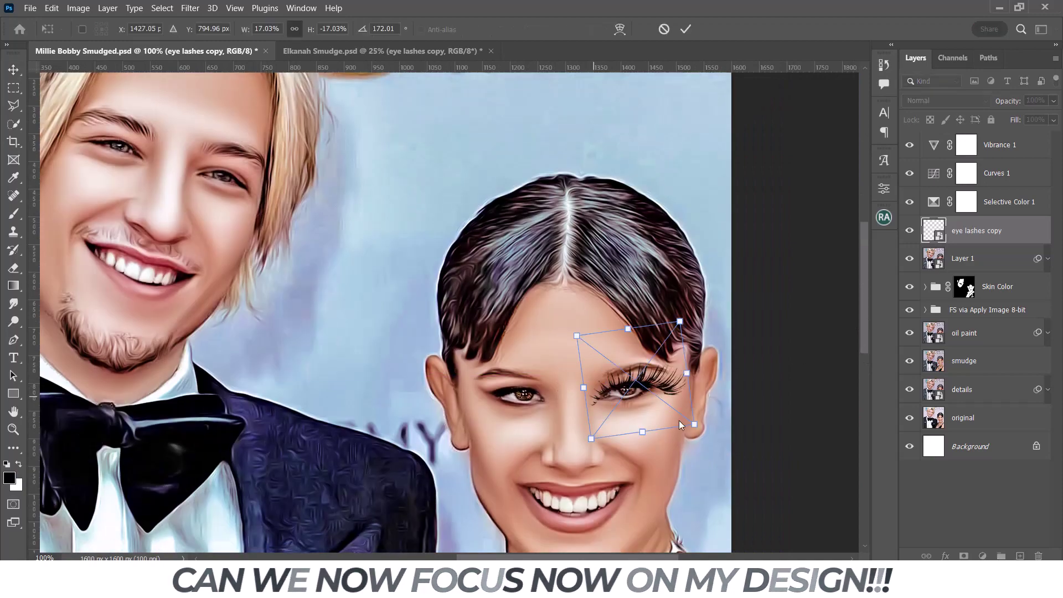
drag(678, 420, 654, 401)
drag(583, 343, 582, 332)
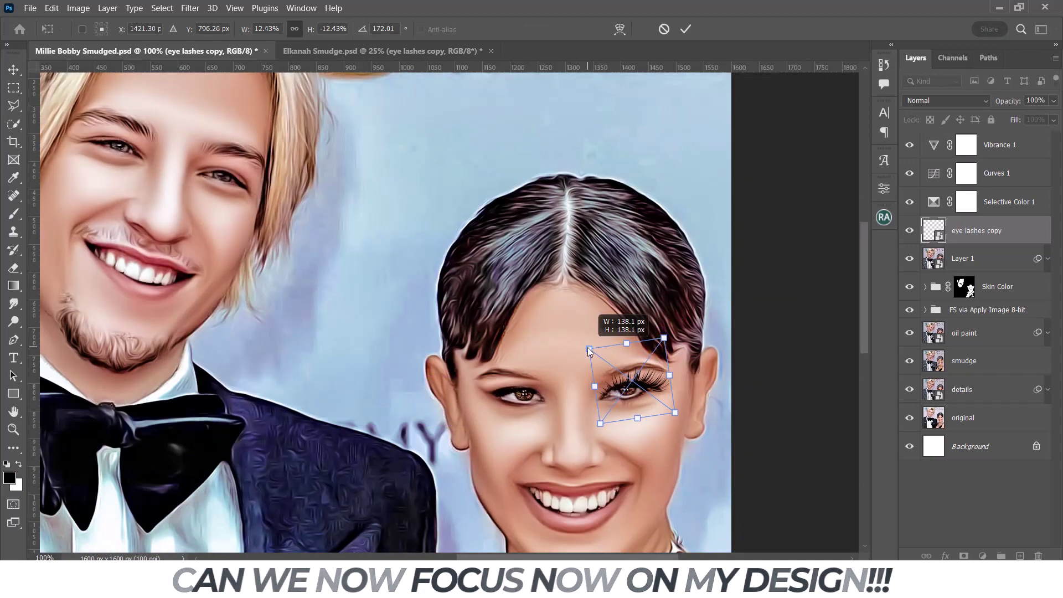
key(Return)
Duplicate the eyelashes and flip the copy vertically beneath the eye.
key(ctrl+j)
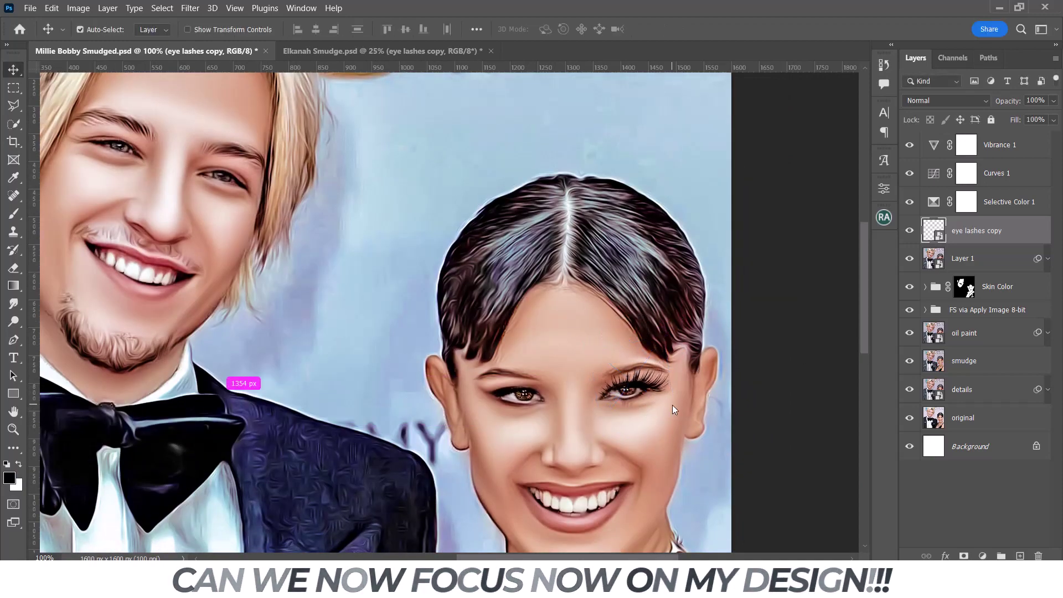
mouse_move(646, 407)
mouse_down()
mouse_move(645, 421)
mouse_move(680, 420)
mouse_up()
key(ctrl+t)
right_click(644, 420)
click(669, 415)
key(Return)
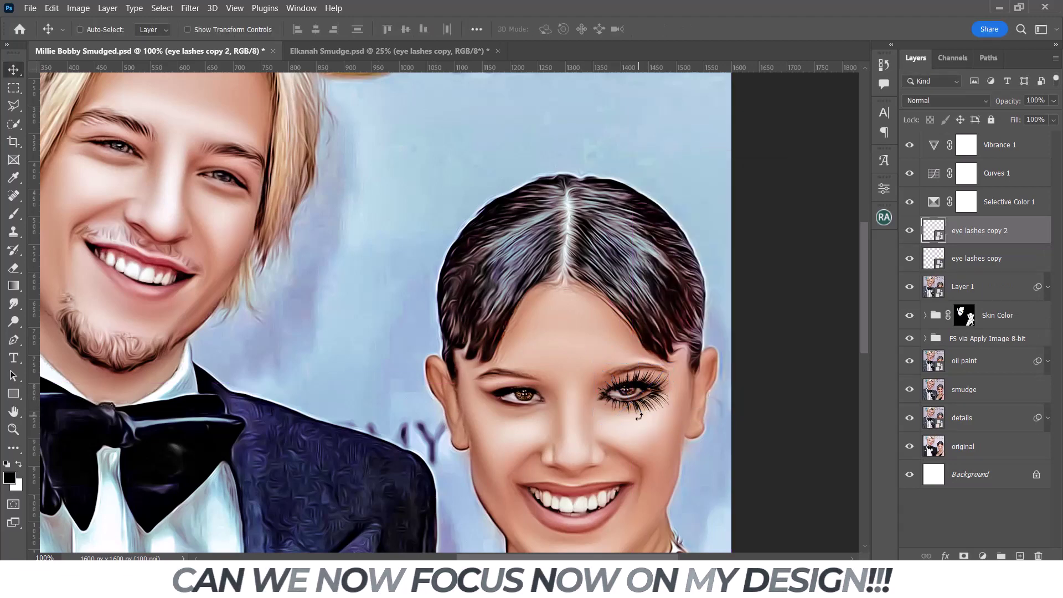
Rotate and shrink the lower eyelashes to fit the eye.
key(ctrl+t)
drag(638, 416, 685, 409)
key(Return)
key(ctrl+t)
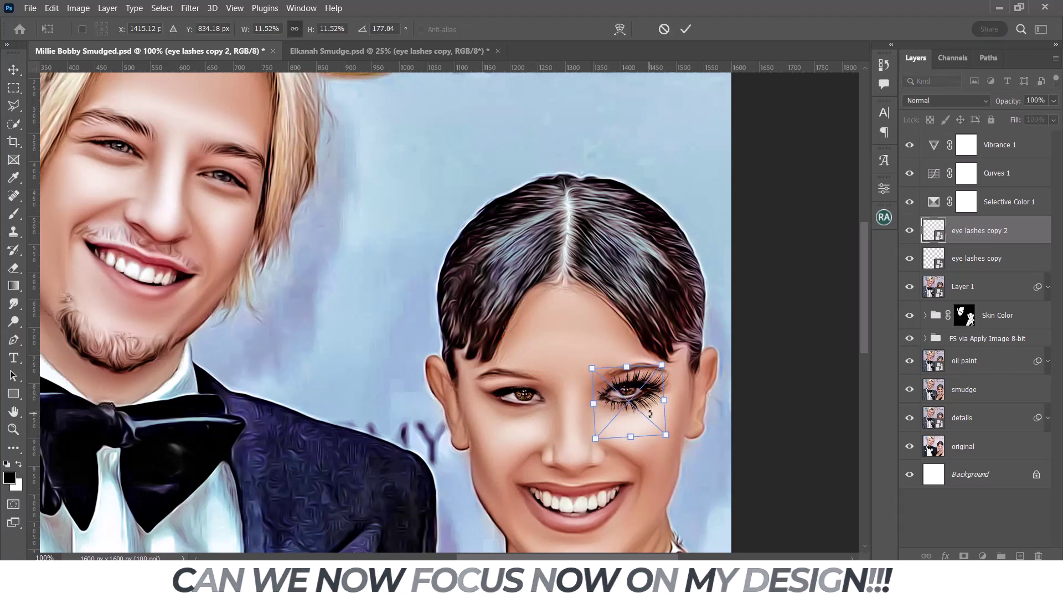
key(Return)
key(ctrl+t)
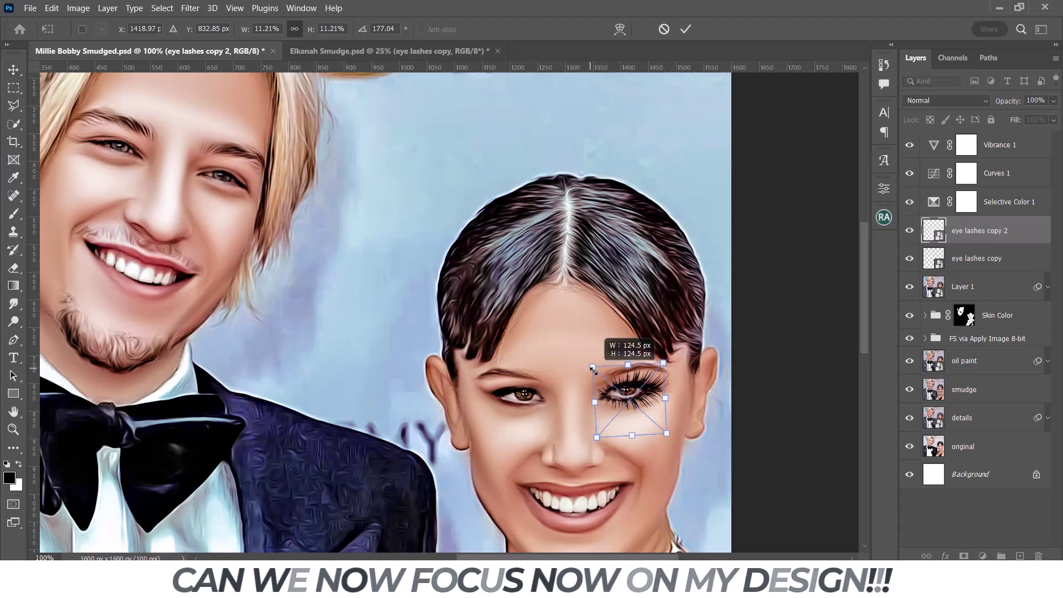
drag(592, 368, 593, 369)
key(Return)
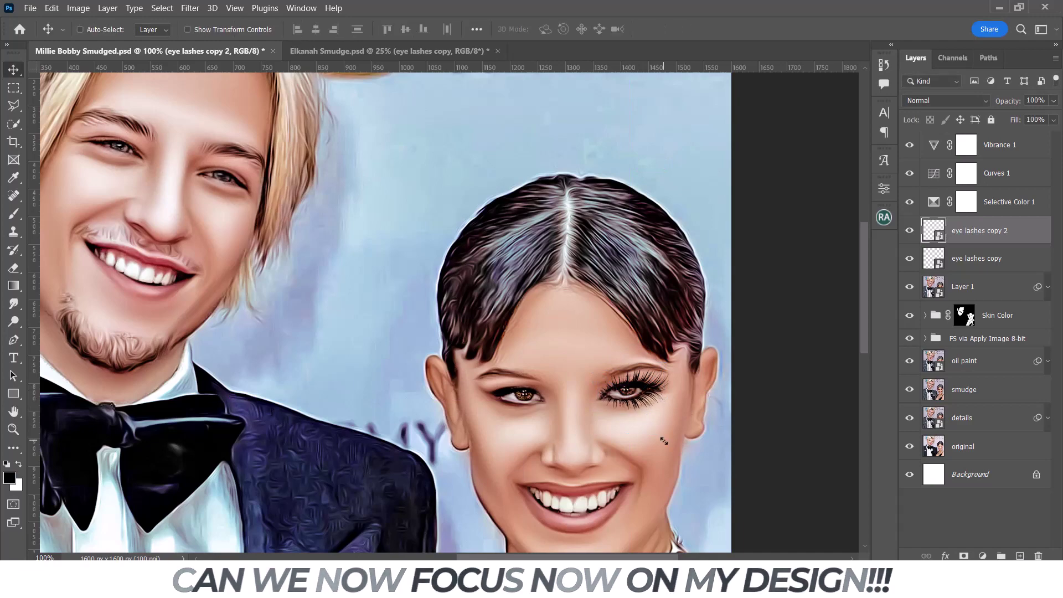
Duplicate the eyelashes and flip them horizontally onto the woman's other eye.
key(ctrl+minus)
key(ctrl+minus)
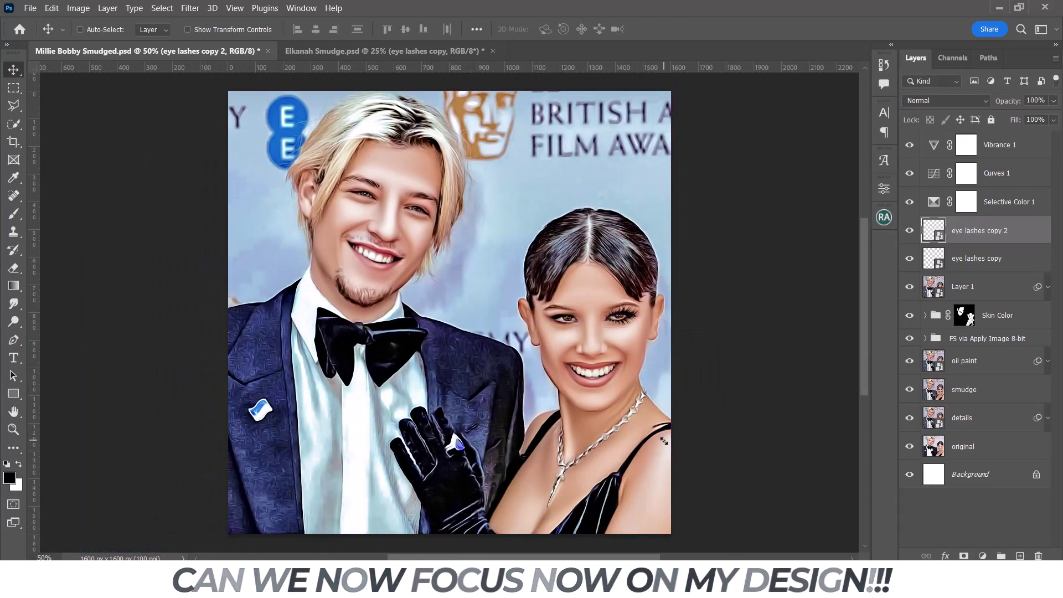
key(ctrl+plus)
shift+click(607, 319)
drag(676, 363, 599, 362)
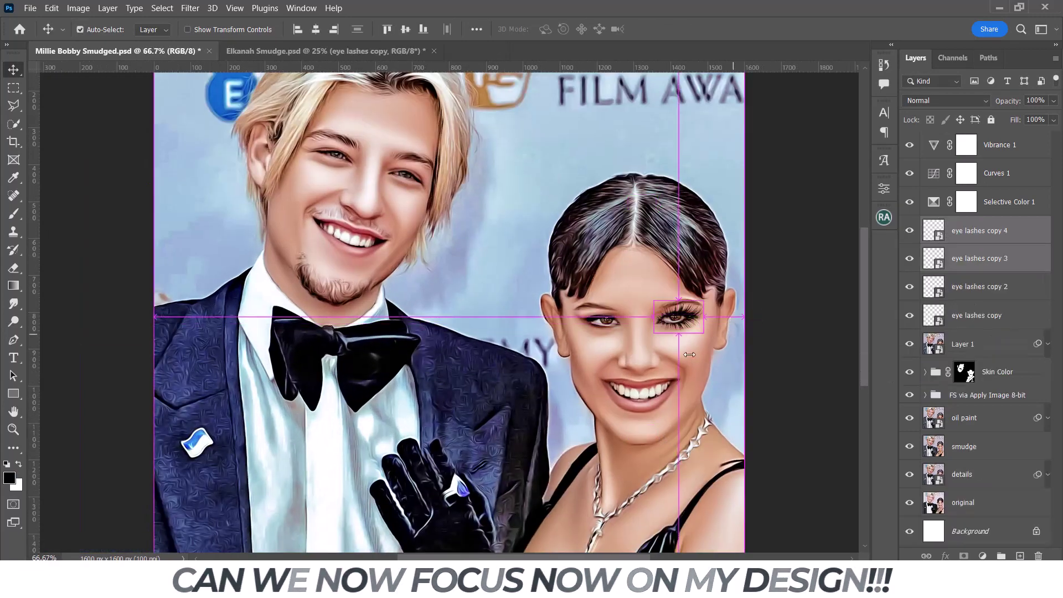
key(ctrl+t)
right_click(599, 363)
click(626, 345)
key(Return)
key(ctrl+plus)
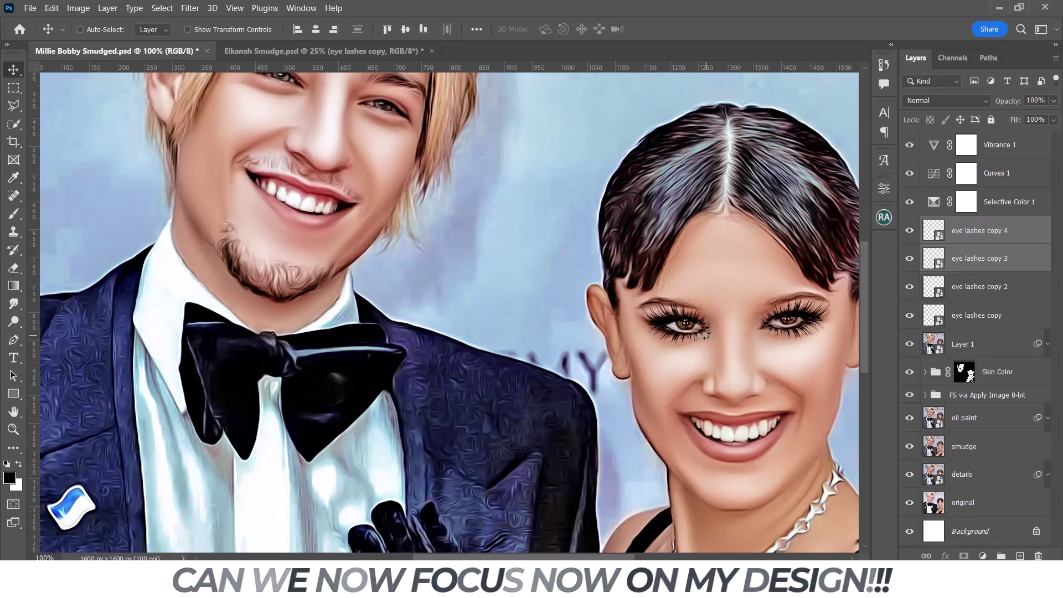
Select all layers from Vibrance 1 down to the details layer.
click(969, 231)
key(ctrl+minus)
key(ctrl+minus)
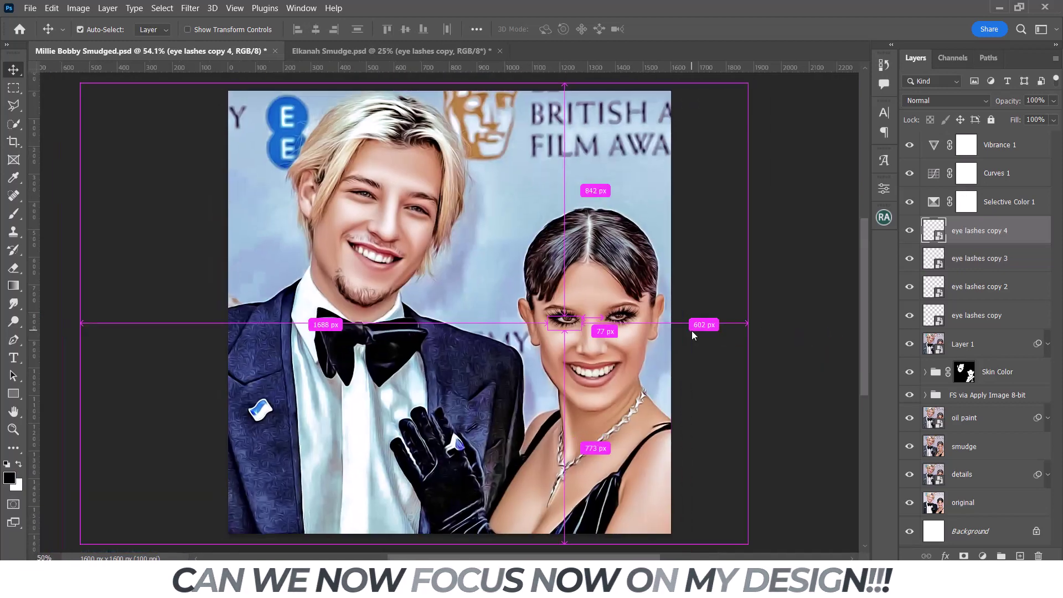
click(974, 144)
shift+click(967, 474)
Group the selected layers into Group 1 and toggle it to compare against the original photo.
key(ctrl+g)
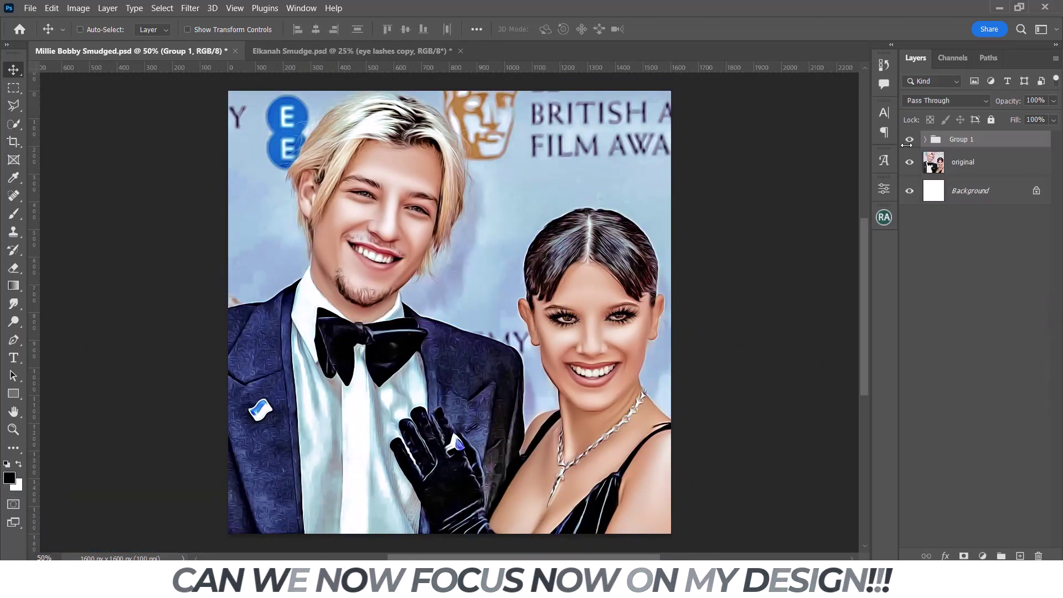
click(909, 139)
click(909, 139)
click(909, 139)
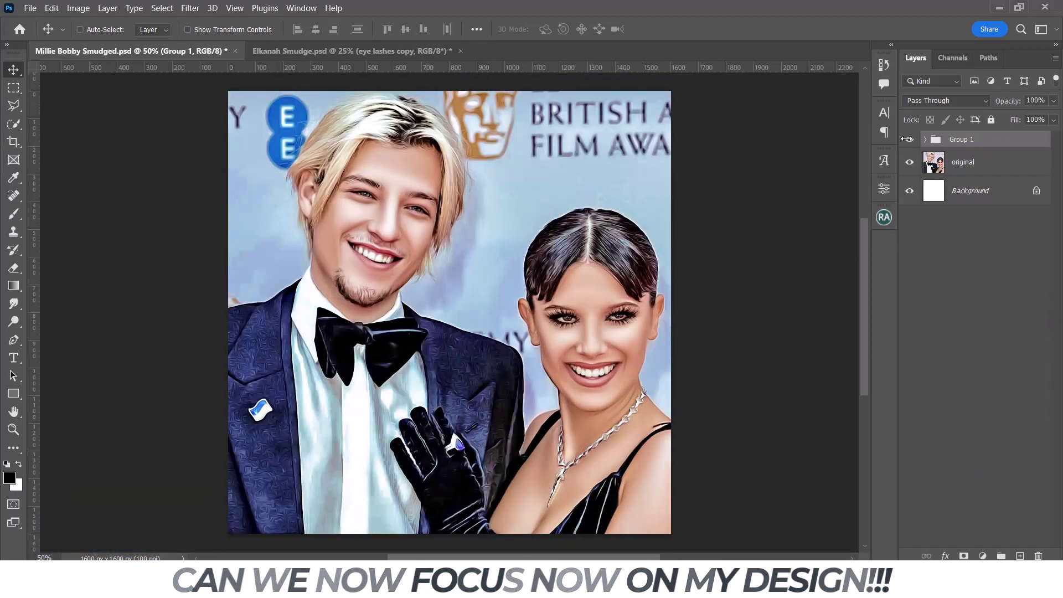
click(907, 139)
click(907, 139)
click(907, 139)
click(907, 139)
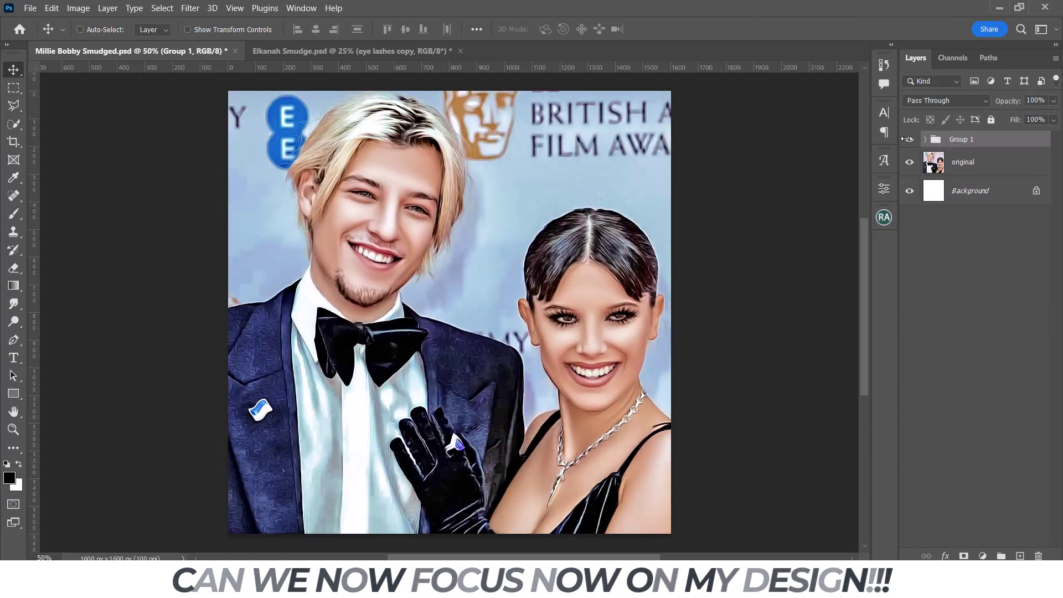
click(907, 139)
click(907, 139)
click(906, 139)
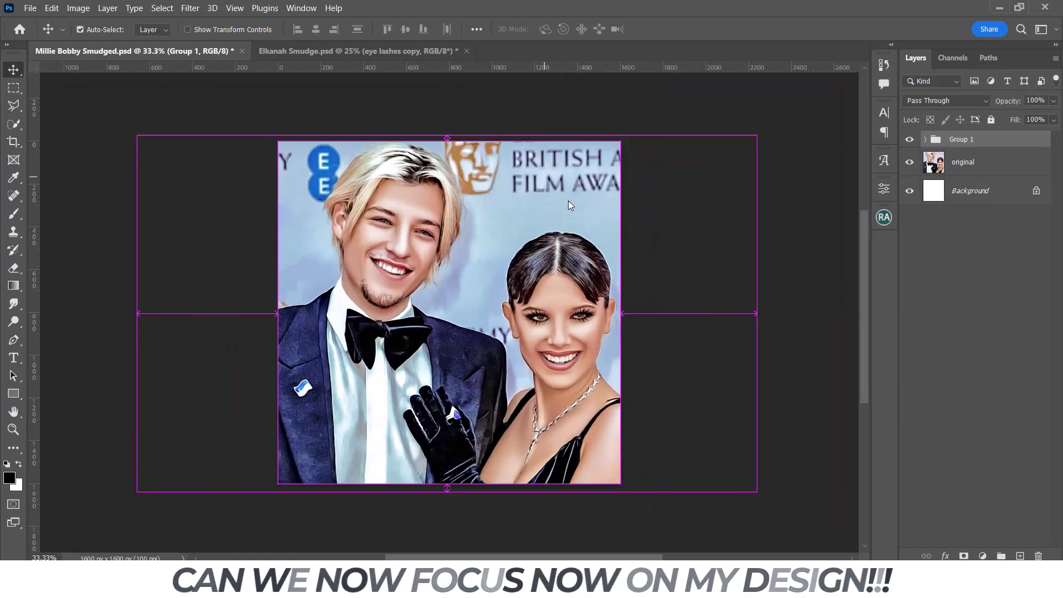
key(ctrl+plus)
key(ctrl+minus)
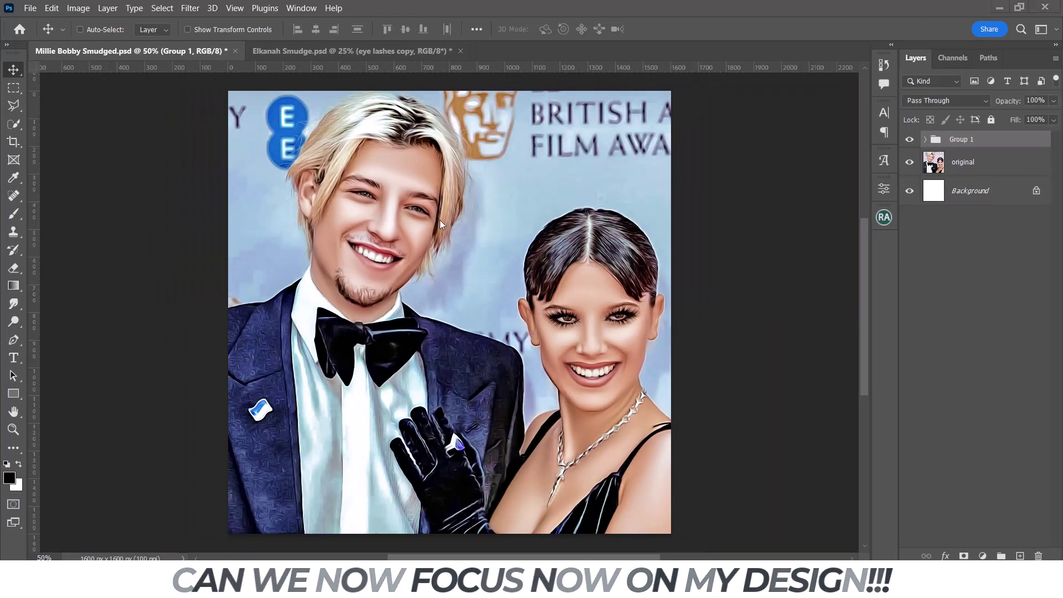
key(ctrl+minus)
key(ctrl+plus)
click(909, 139)
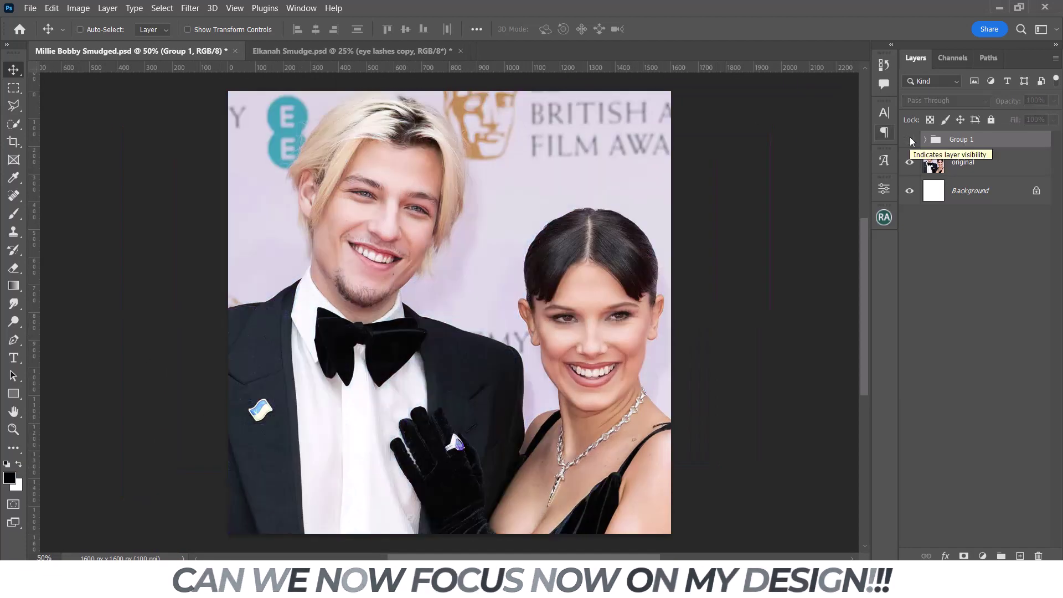
click(909, 139)
key(ctrl+minus)
Scale the original photo layer down to about 56% within the canvas.
click(924, 139)
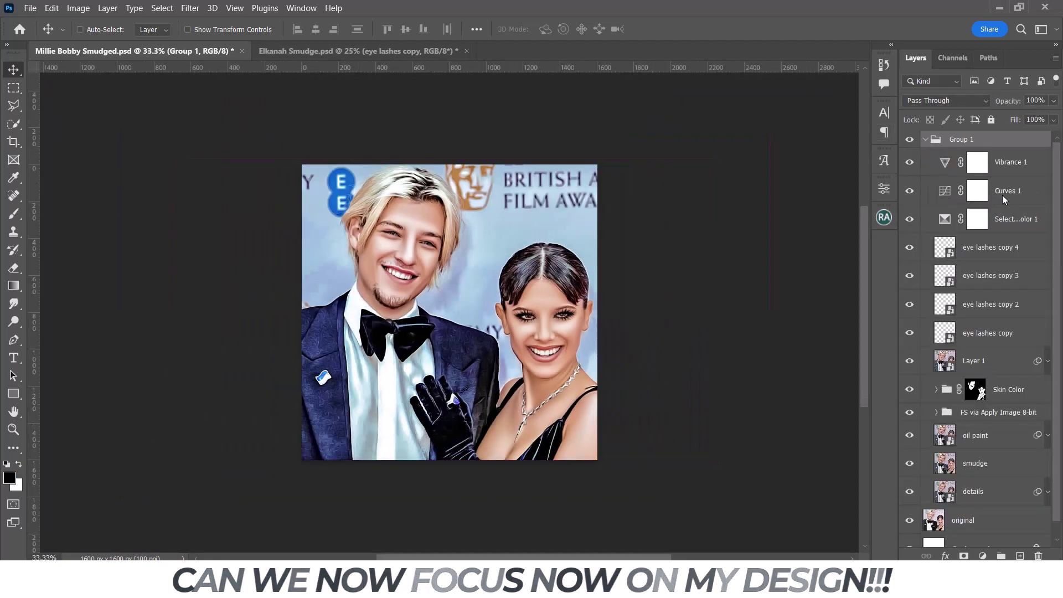
click(925, 139)
click(963, 162)
key(ctrl+t)
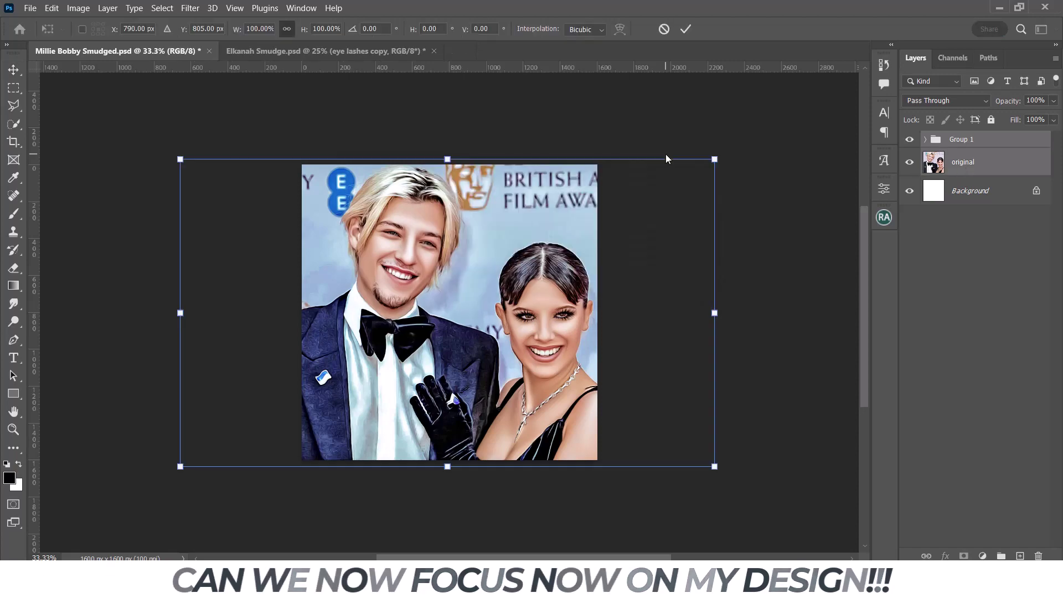
drag(712, 159, 595, 219)
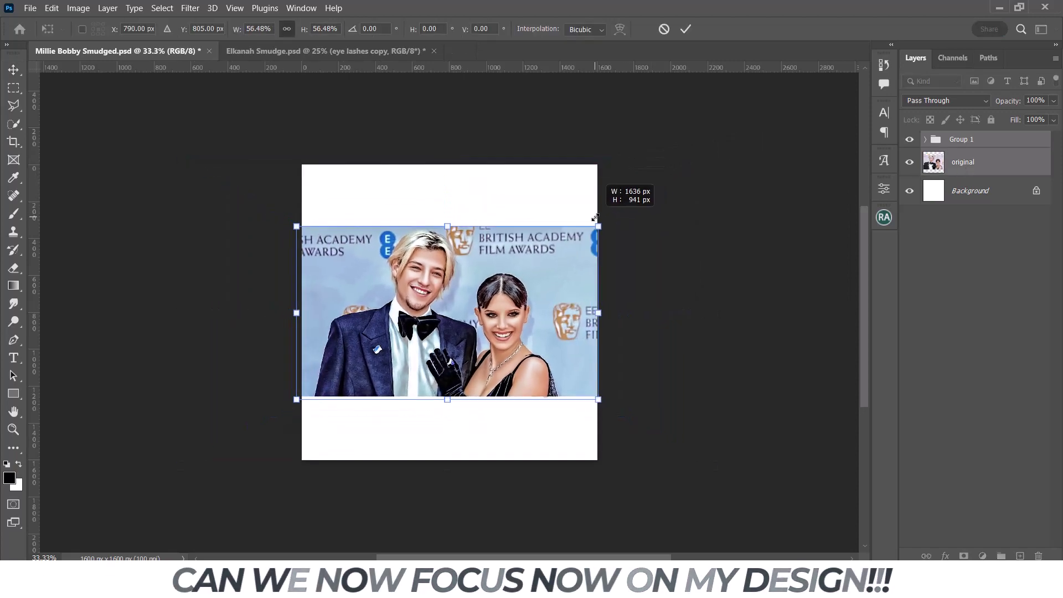
Cancel the transform and try a Quick Selection around the couple on Layer 1, then deselect.
click(665, 28)
click(965, 140)
click(924, 139)
ctrl+click(496, 230)
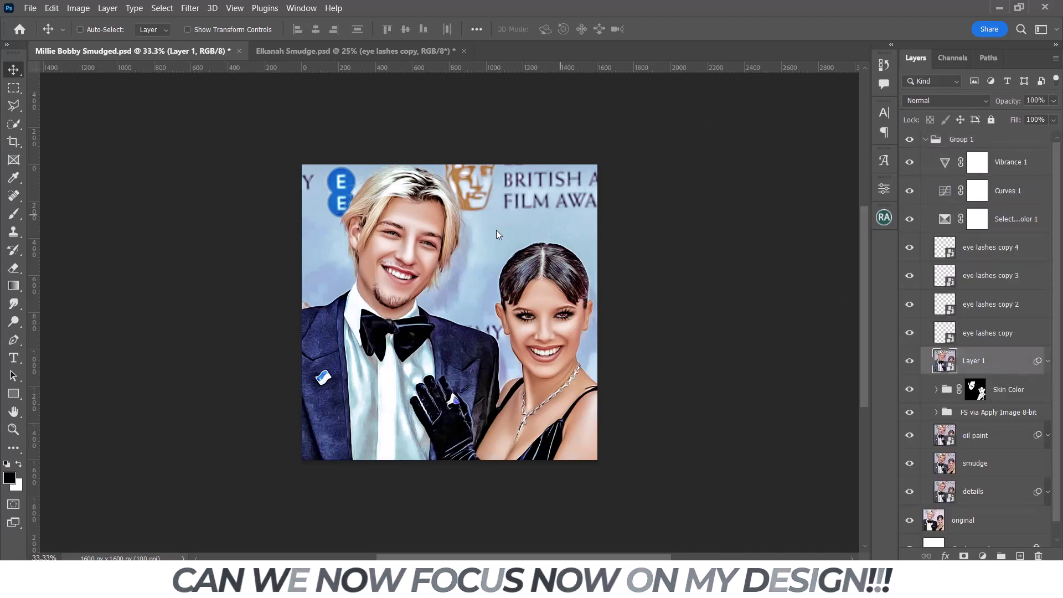
key(w)
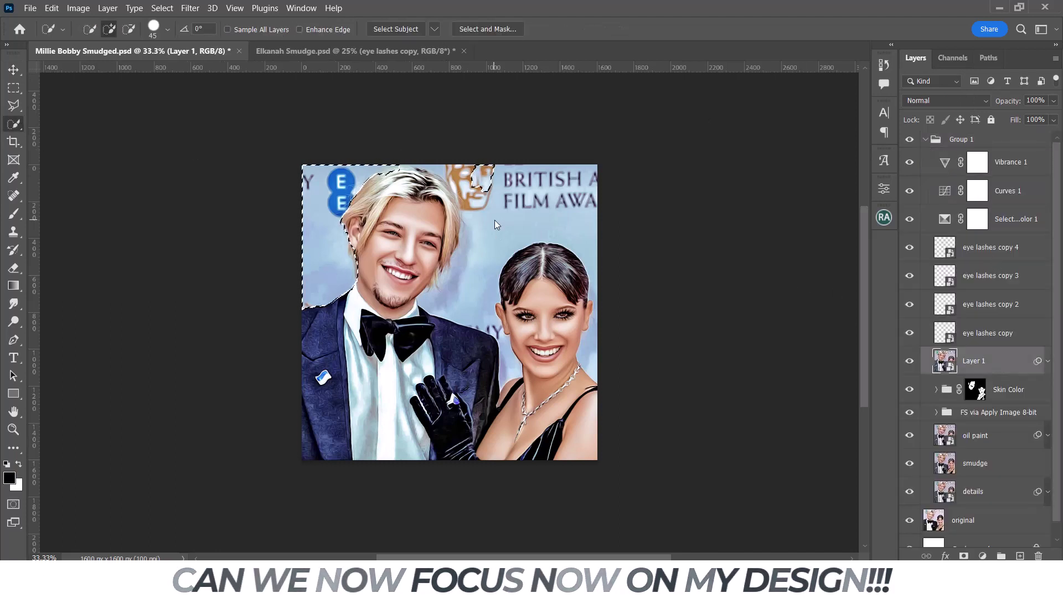
drag(496, 224, 362, 212)
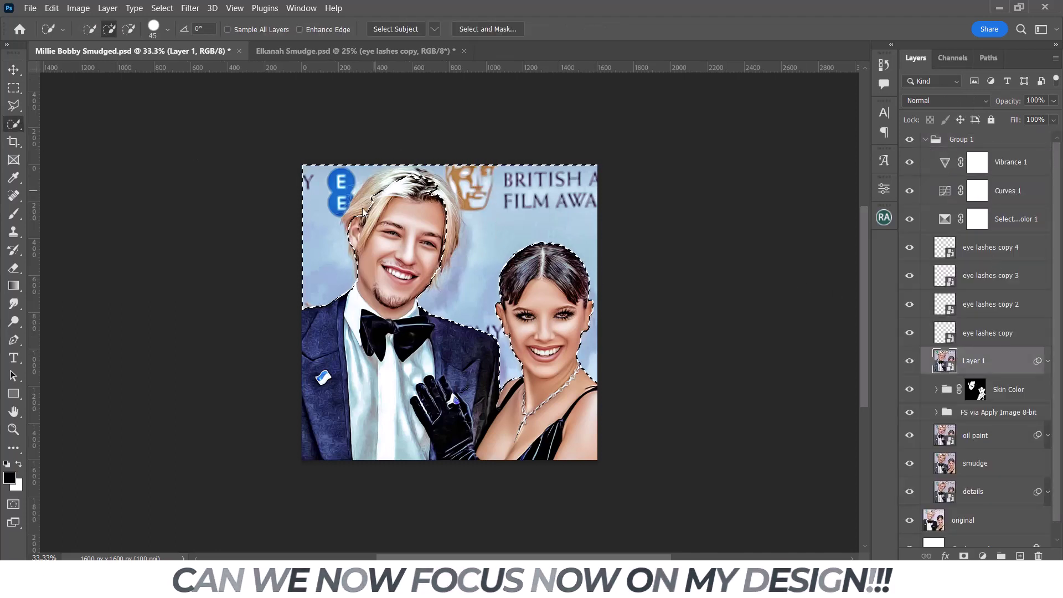
key(ctrl+plus)
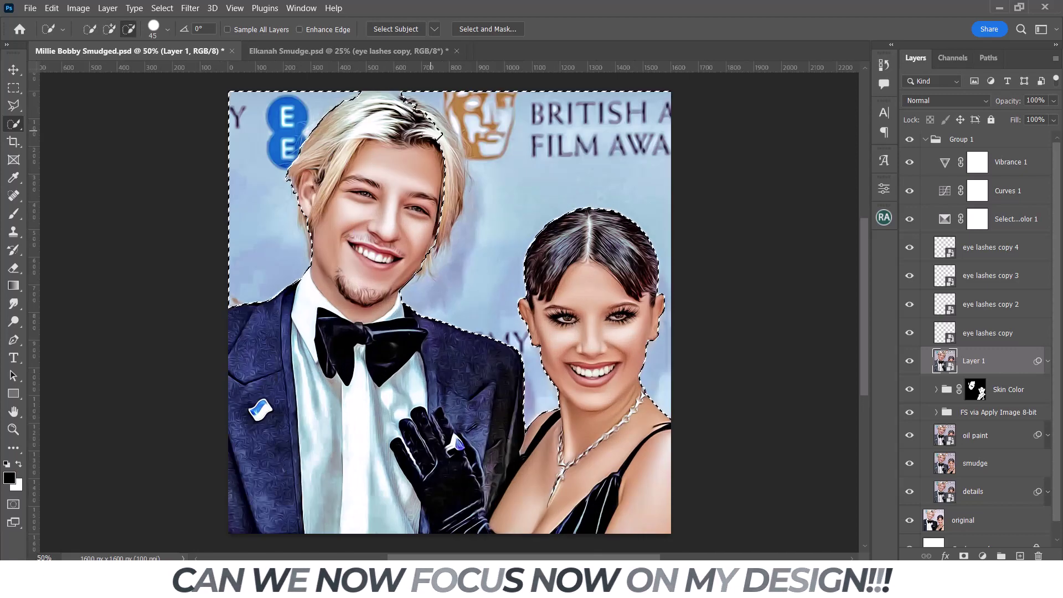
key(ctrl+d)
Use Select Subject on the couple and apply it as Group 1's layer mask.
click(162, 7)
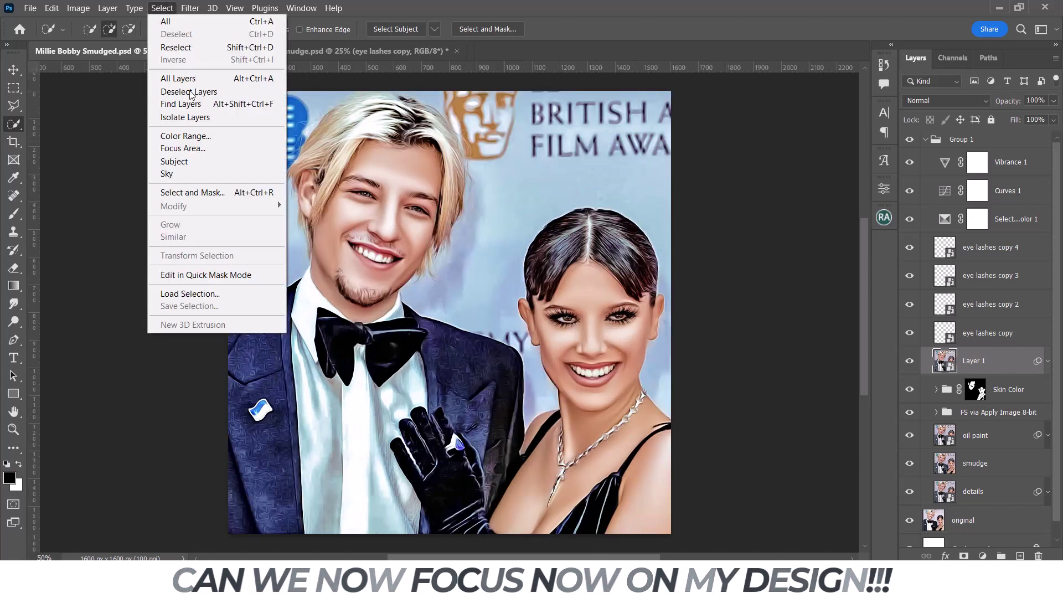
click(202, 159)
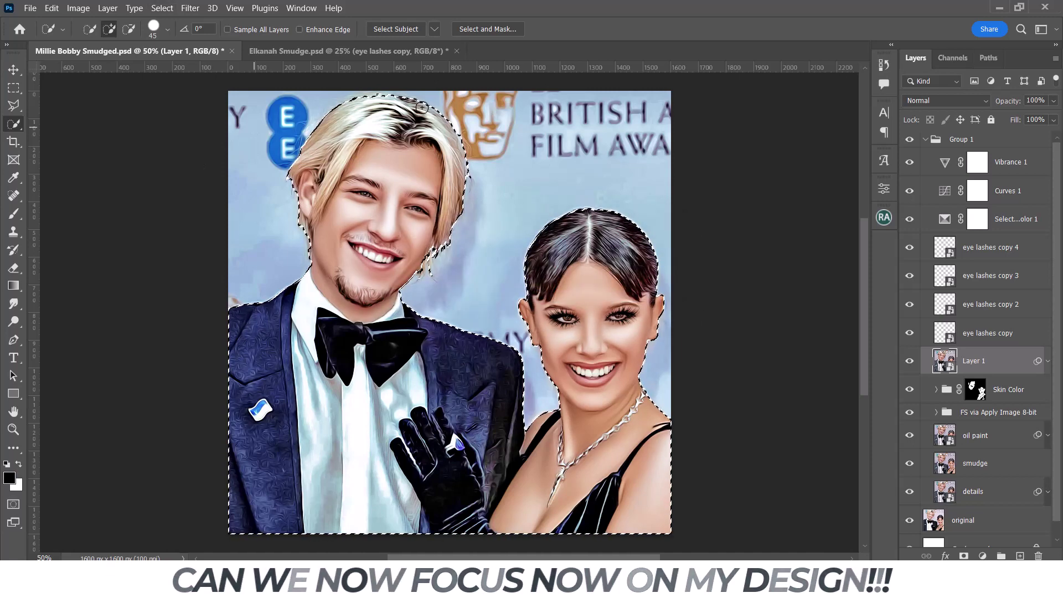
click(925, 139)
click(964, 555)
Paste the golden ballroom image above the Background layer and scale it to fill the canvas.
click(910, 173)
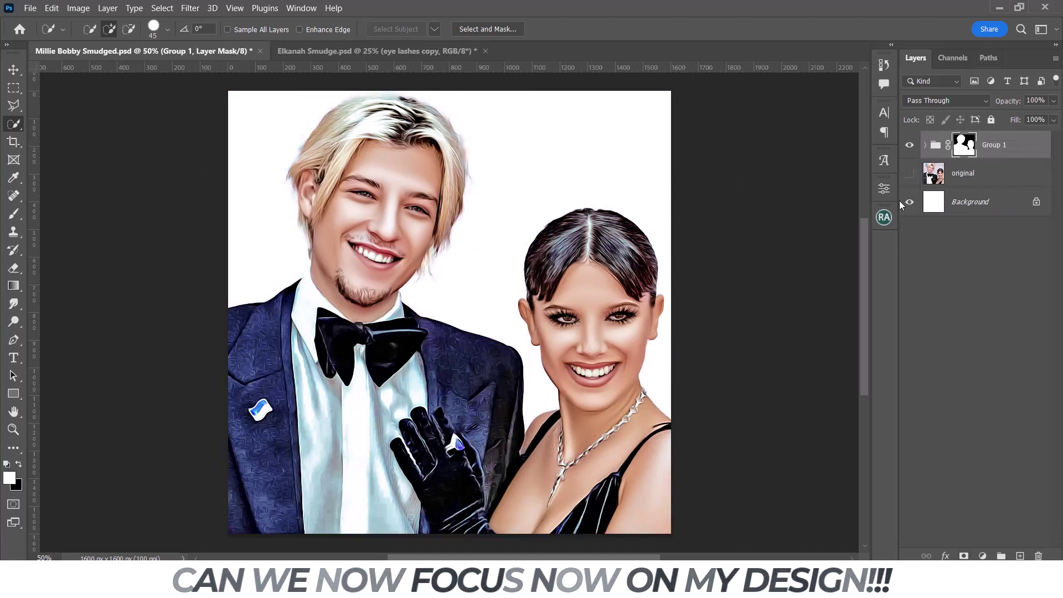
key(ctrl+minus)
click(964, 206)
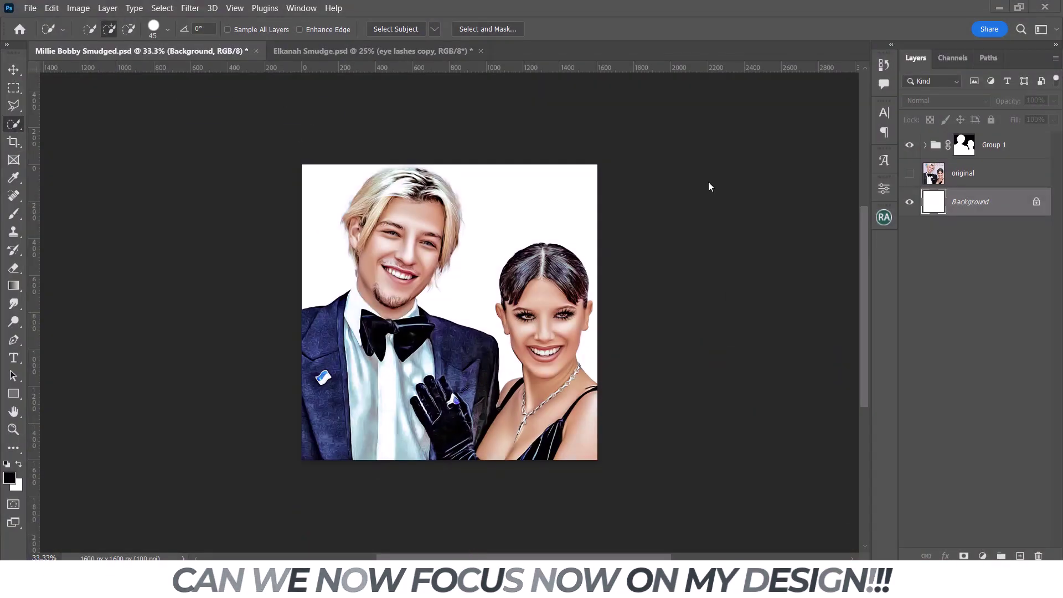
key(ctrl+v)
key(v)
drag(553, 216, 371, 217)
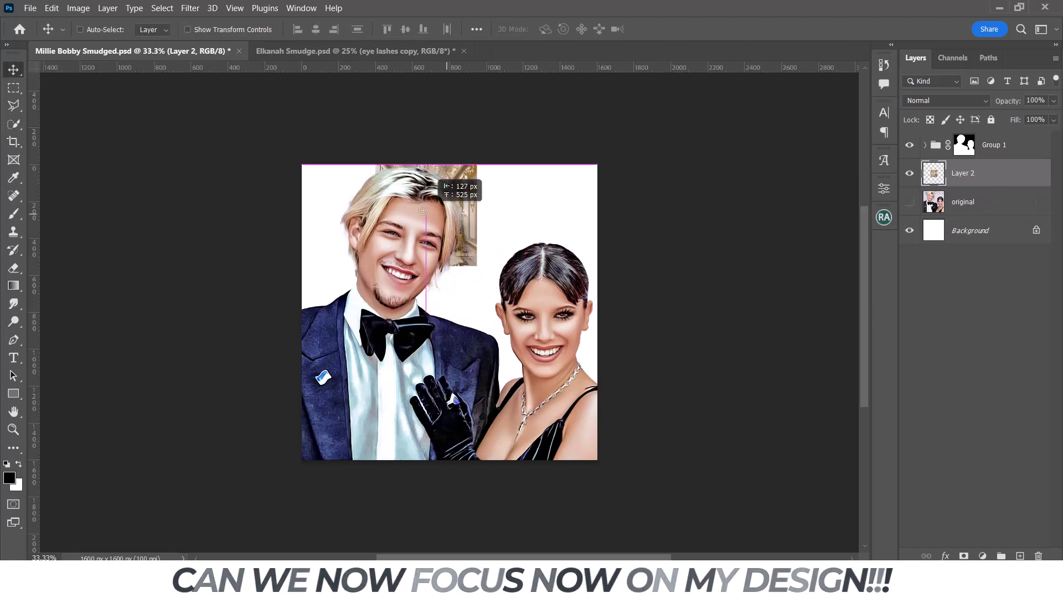
key(ctrl+t)
drag(403, 265, 637, 410)
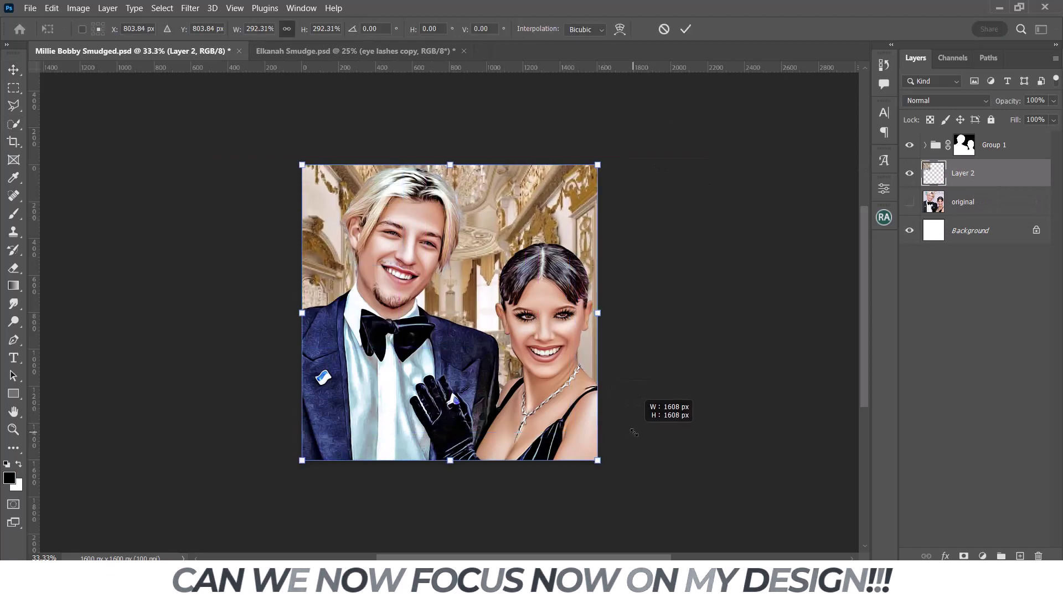
key(Return)
Convert the ballroom layer to a smart object and apply a strong Gaussian Blur.
right_click(963, 172)
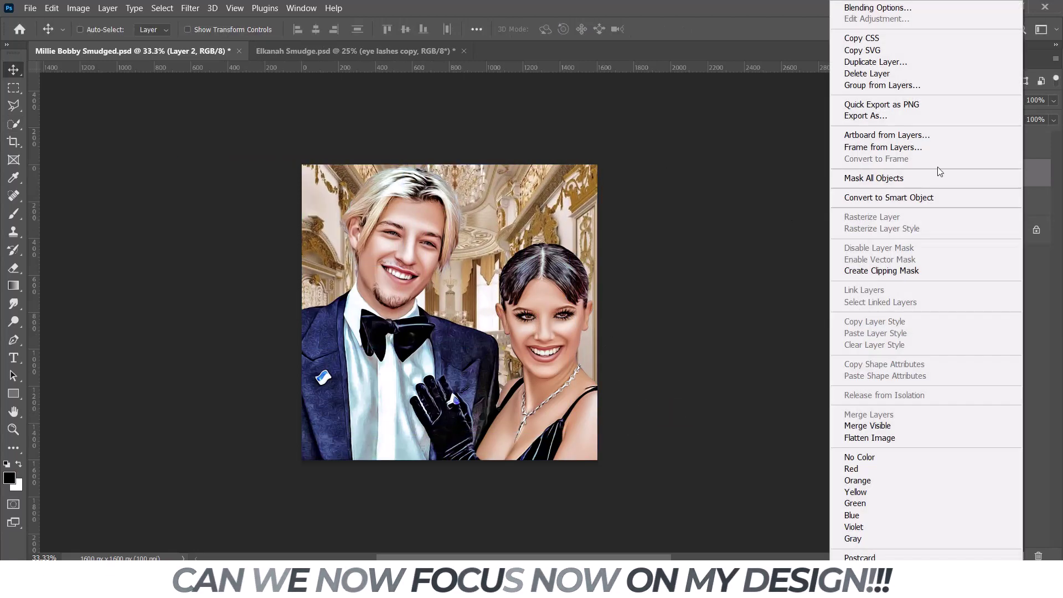
click(875, 198)
click(190, 8)
click(375, 227)
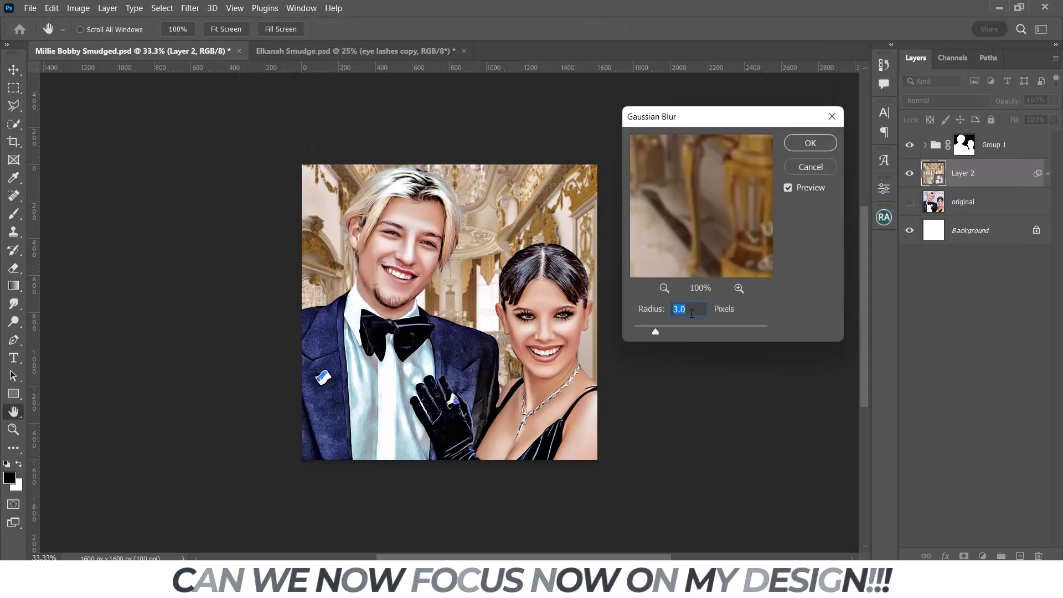
drag(655, 332, 689, 333)
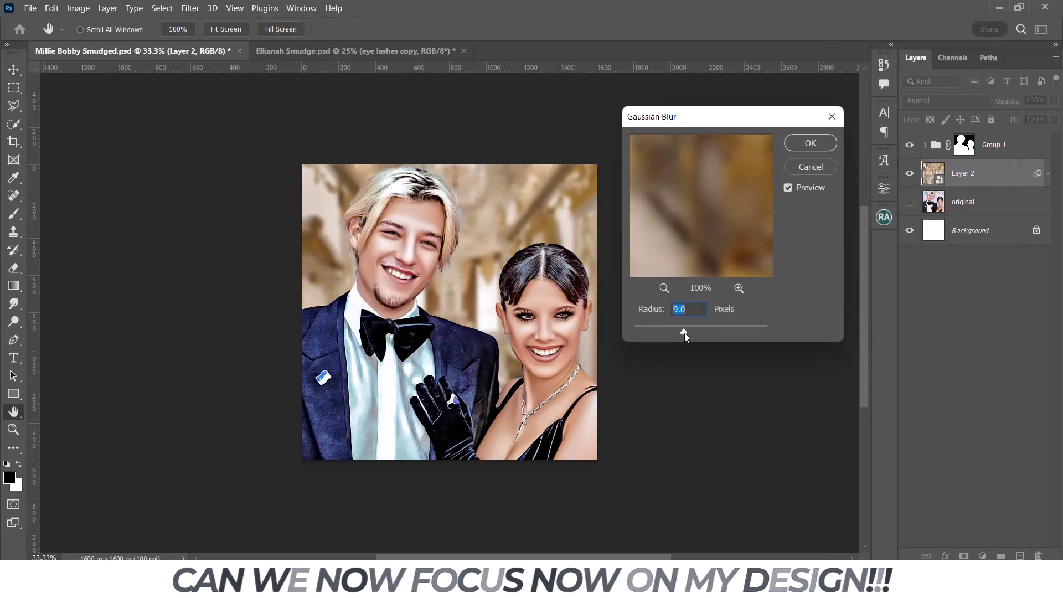
click(809, 143)
Add a Vibrance adjustment above the background, set to -17 to desaturate it.
click(982, 556)
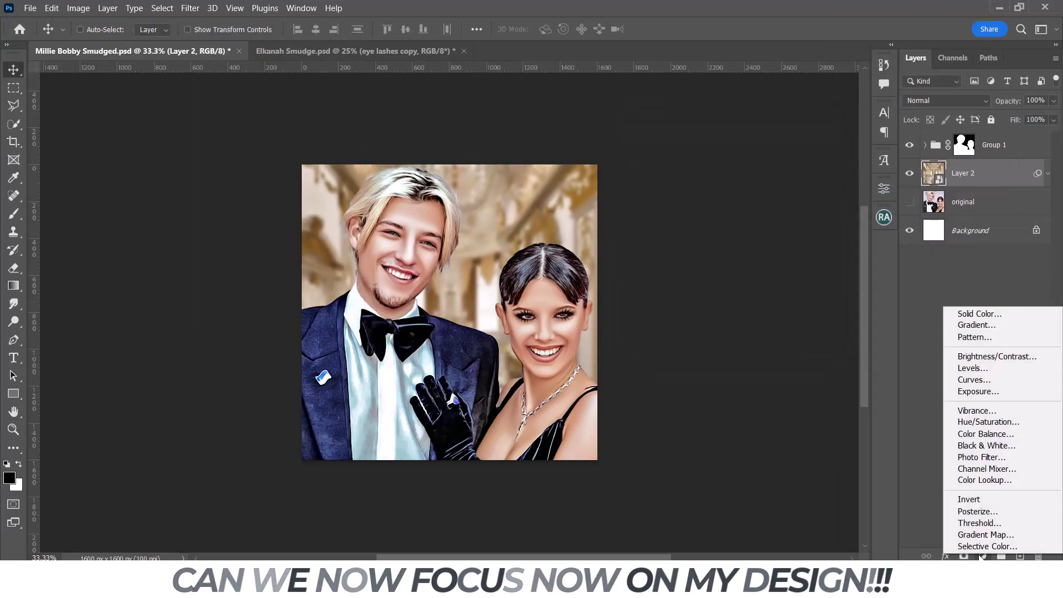
click(976, 410)
drag(770, 241, 937, 252)
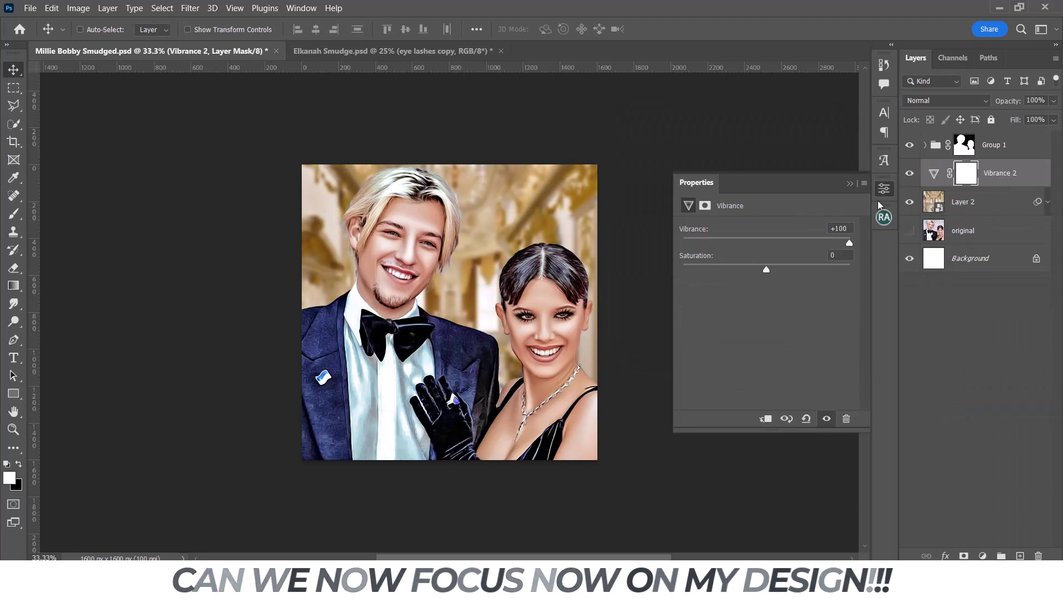
drag(769, 244, 718, 242)
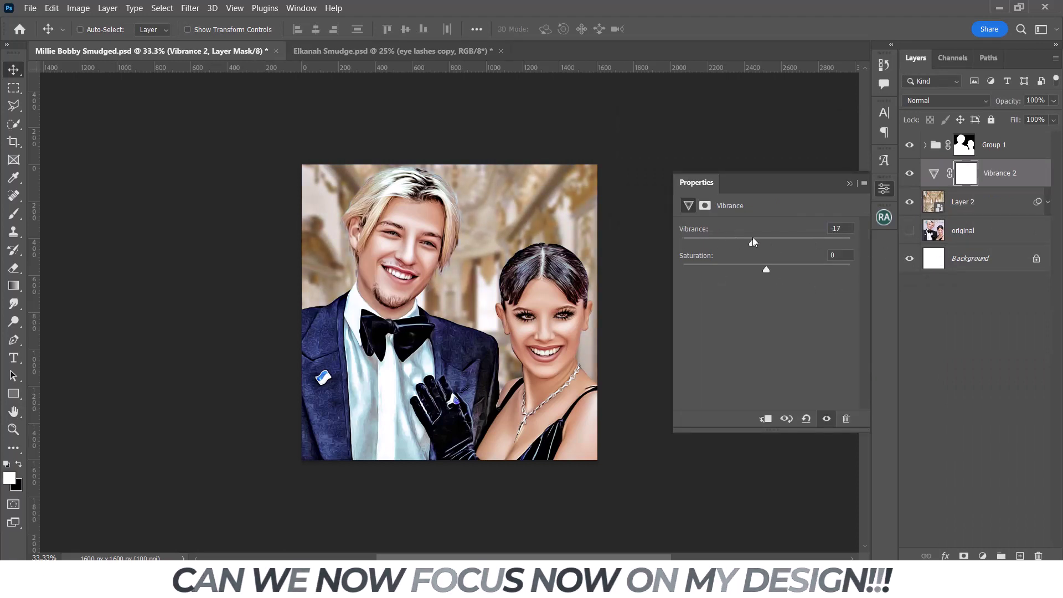
Reopen the ballroom layer's Gaussian Blur smart filter and adjust the blur.
click(883, 189)
click(1047, 201)
double_click(980, 247)
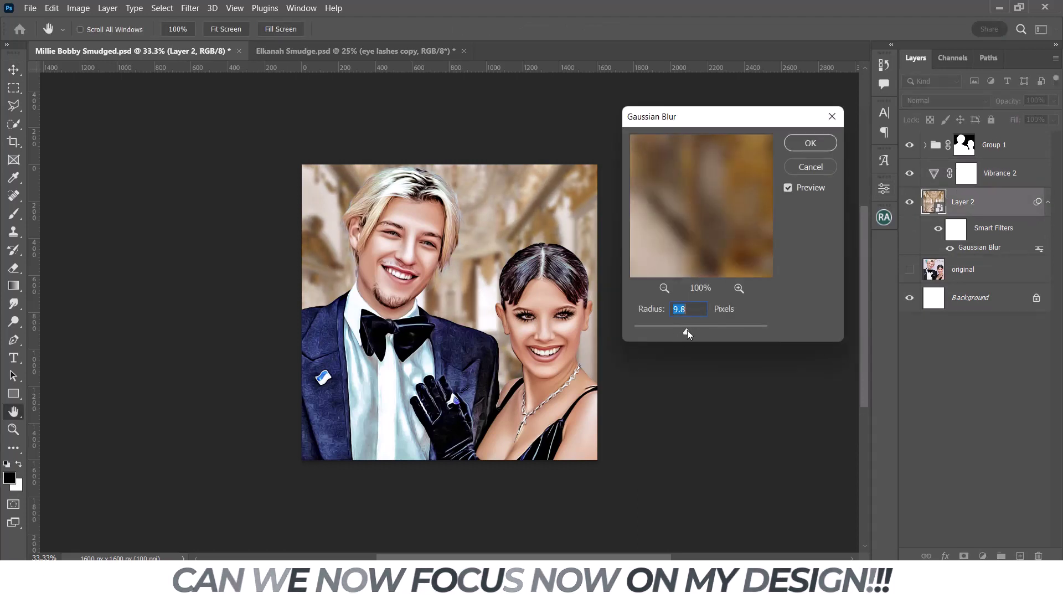
click(810, 143)
Group Group 1, Vibrance 2 and Layer 2 into Group 2.
click(909, 144)
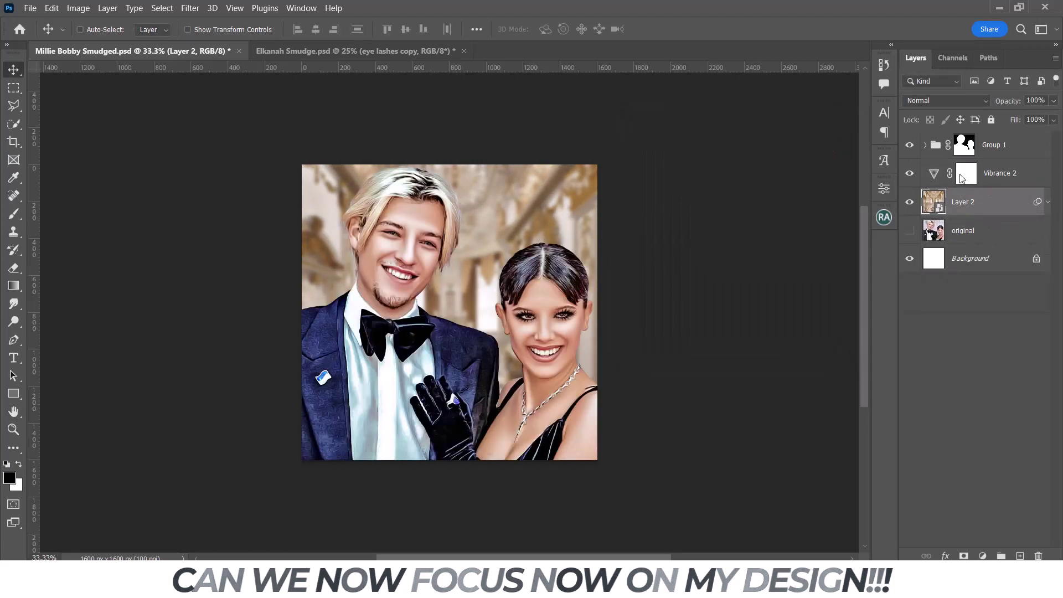
shift+click(999, 148)
key(ctrl+g)
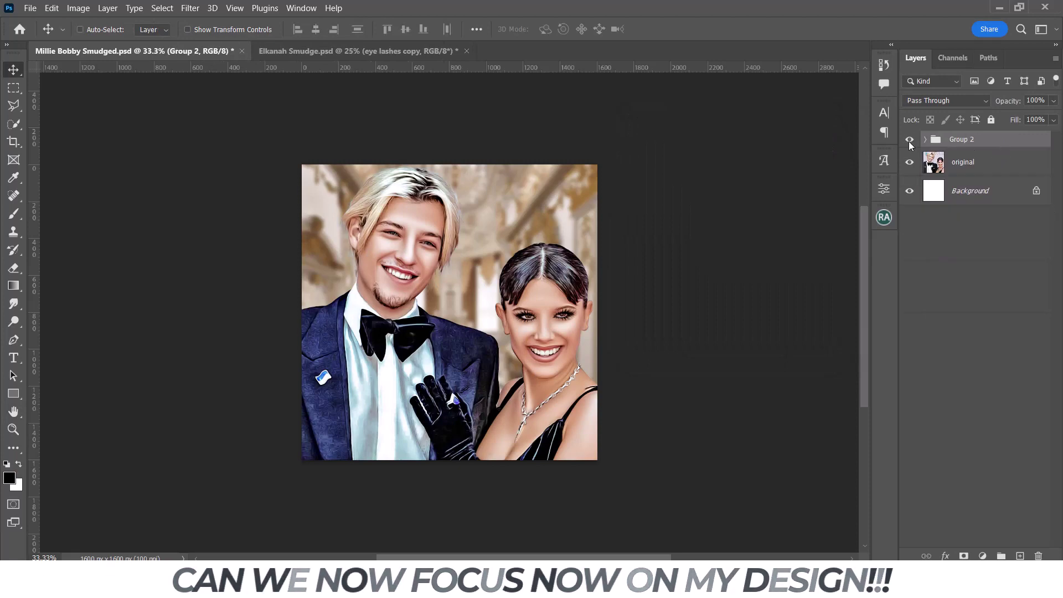
Toggle and inspect Group 2 to compare the painted design with the original photo.
click(909, 142)
click(909, 141)
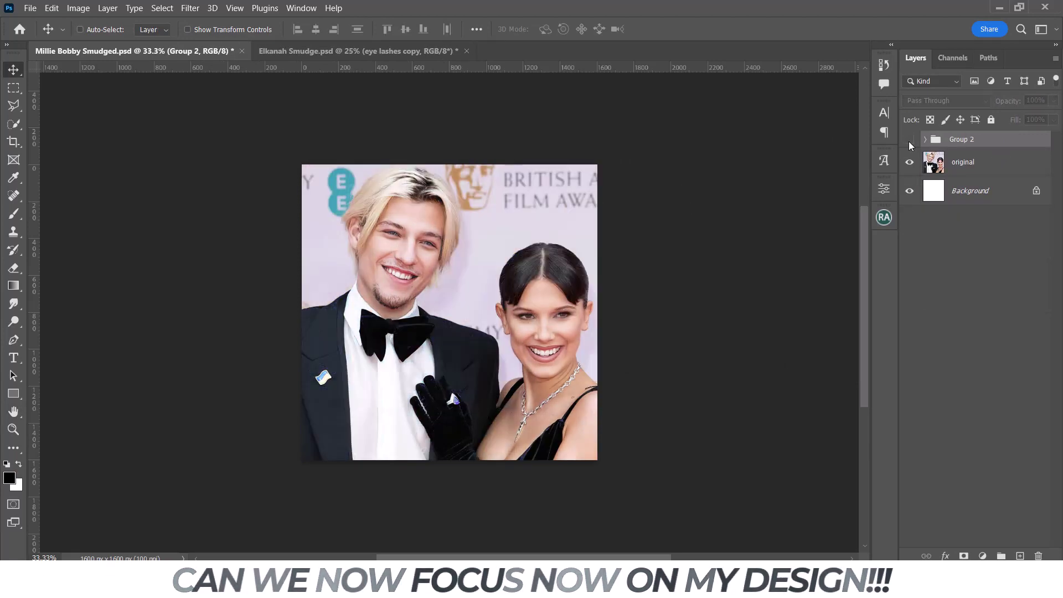
click(908, 142)
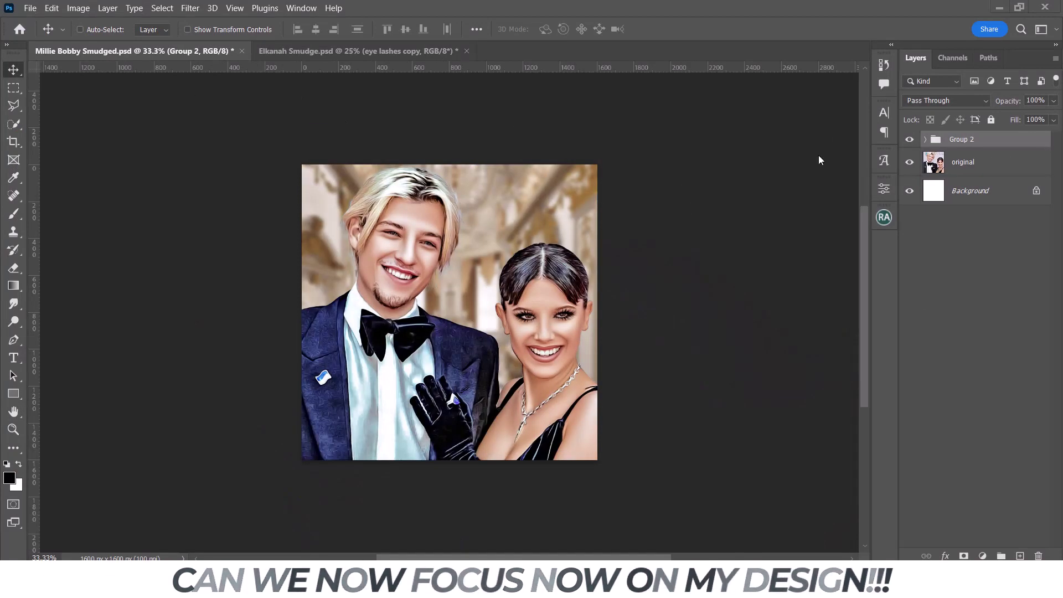
click(925, 140)
click(985, 389)
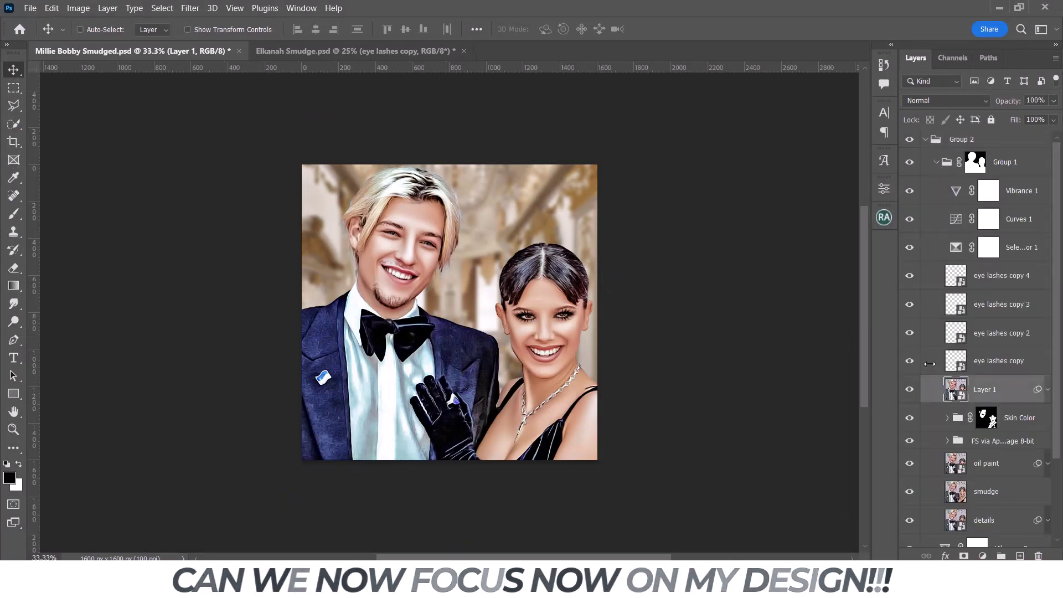
click(909, 139)
key(ctrl+plus)
key(ctrl+plus)
key(ctrl+plus)
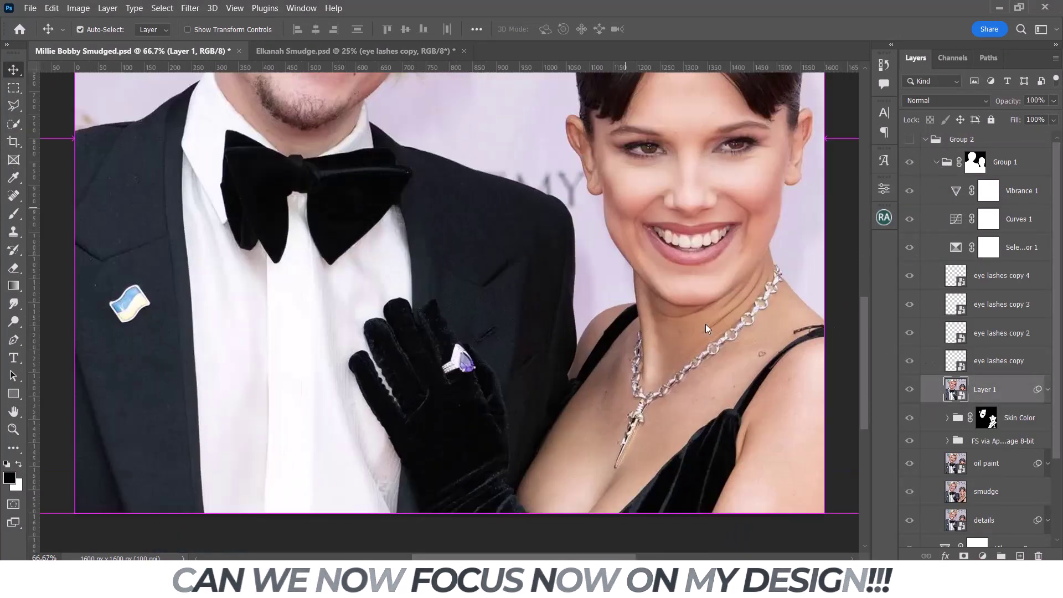
click(925, 140)
click(909, 140)
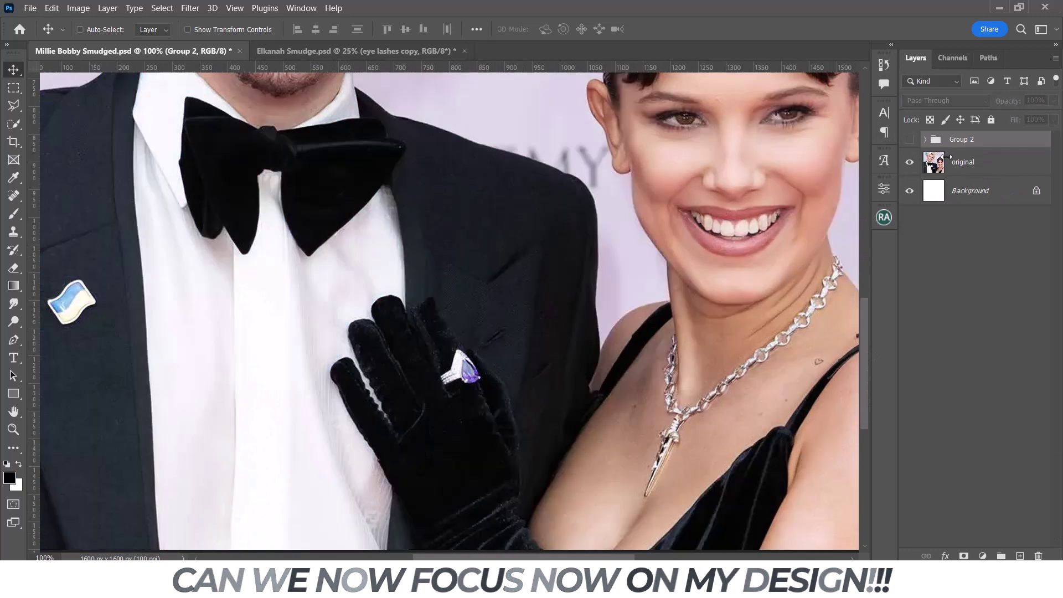
click(963, 162)
Add a layer mask to Group 2 and pick the Brush for painting it.
key(w)
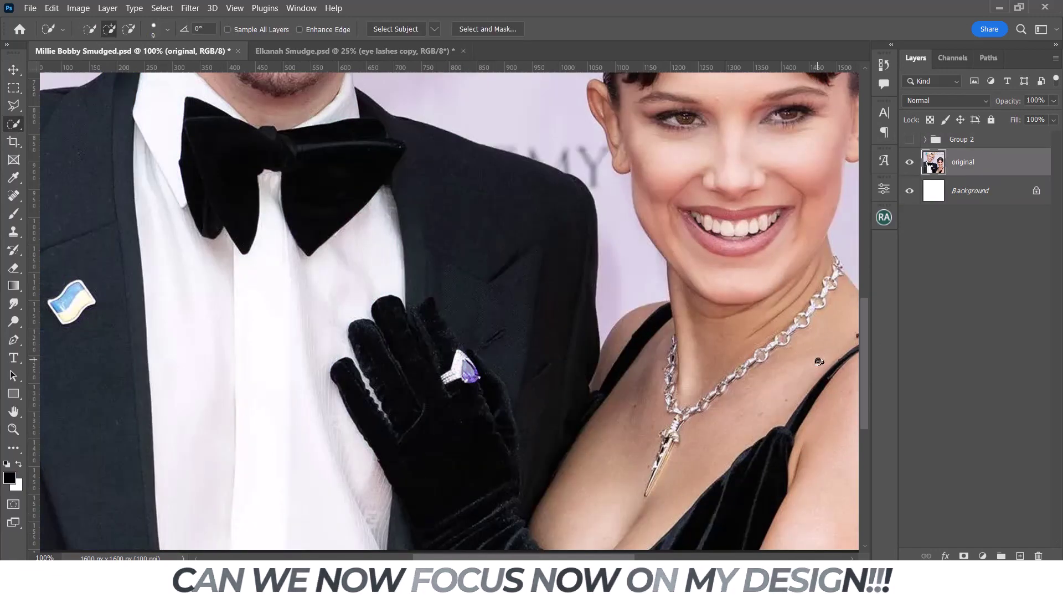
click(964, 139)
click(909, 144)
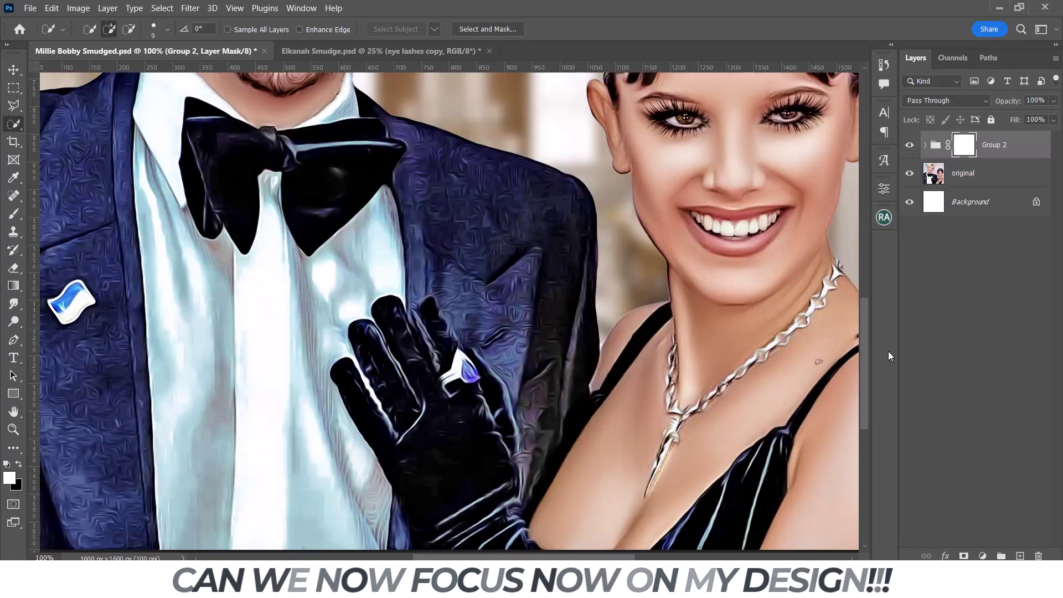
key(ctrl+minus)
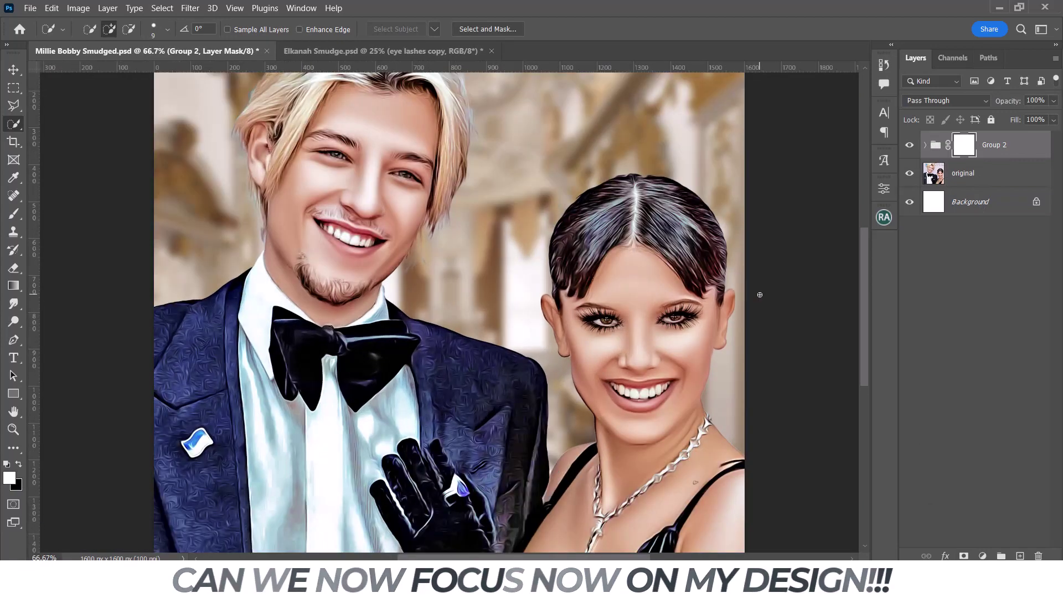
scroll(759, 294, up, 2)
scroll(720, 316, up, 2)
scroll(664, 343, up, 2)
scroll(598, 375, up, 2)
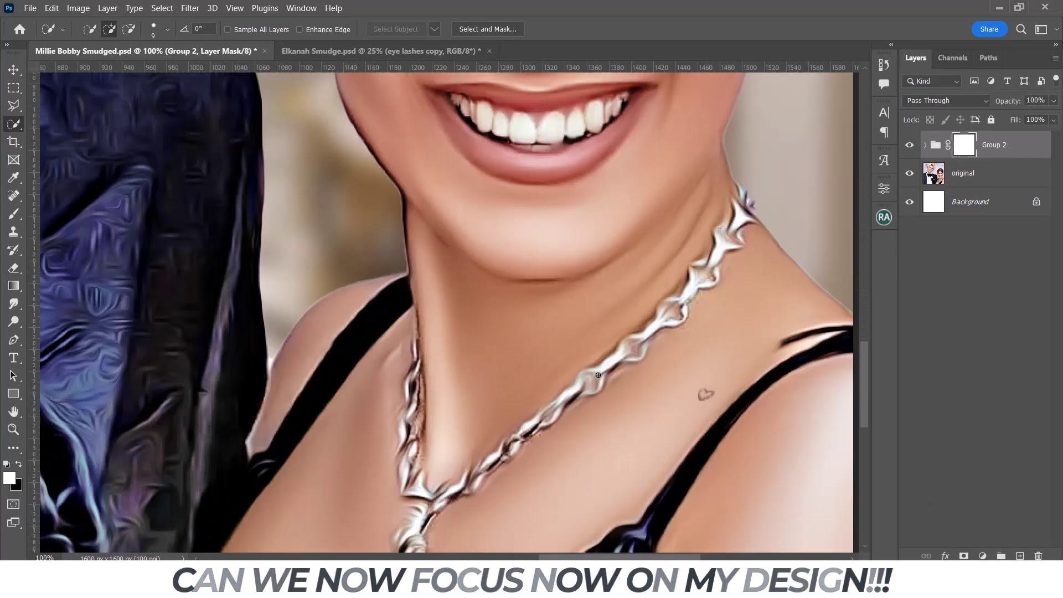
key(b)
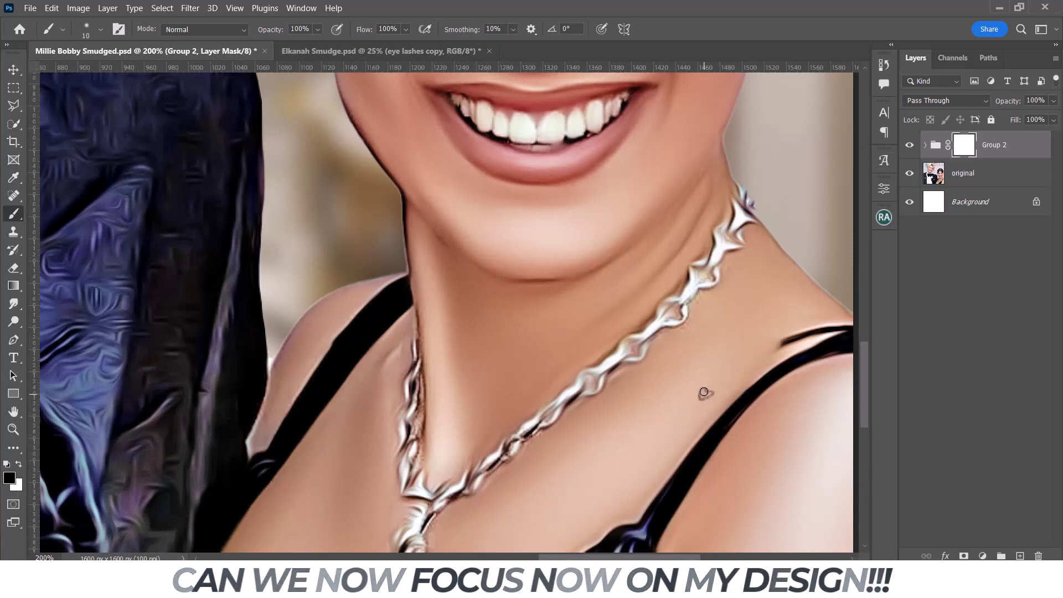
Bring up the Elkanah Smudge document.
scroll(747, 392, down, 3)
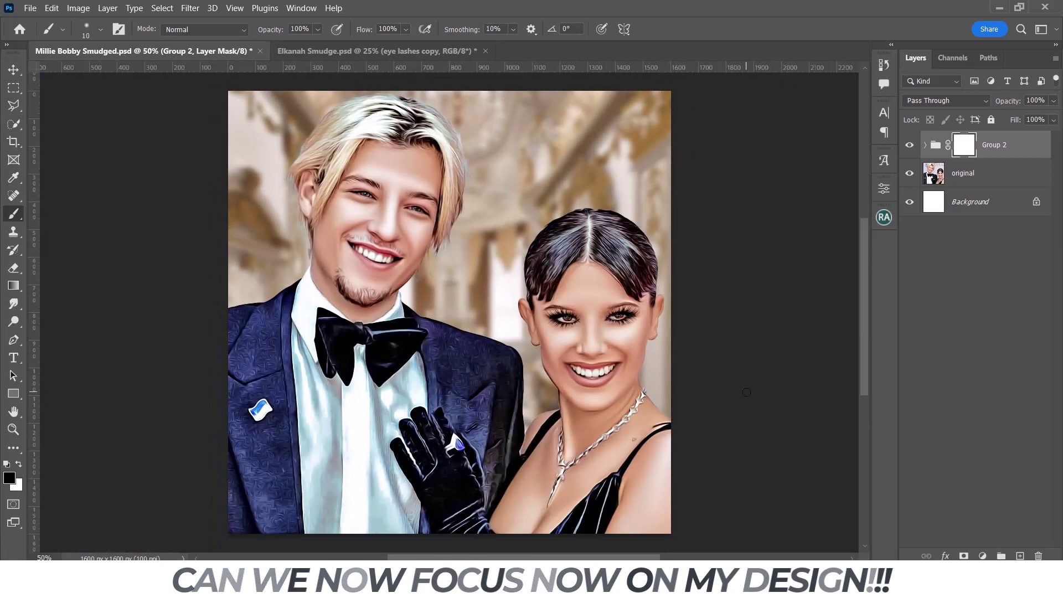
scroll(815, 285, down, 1)
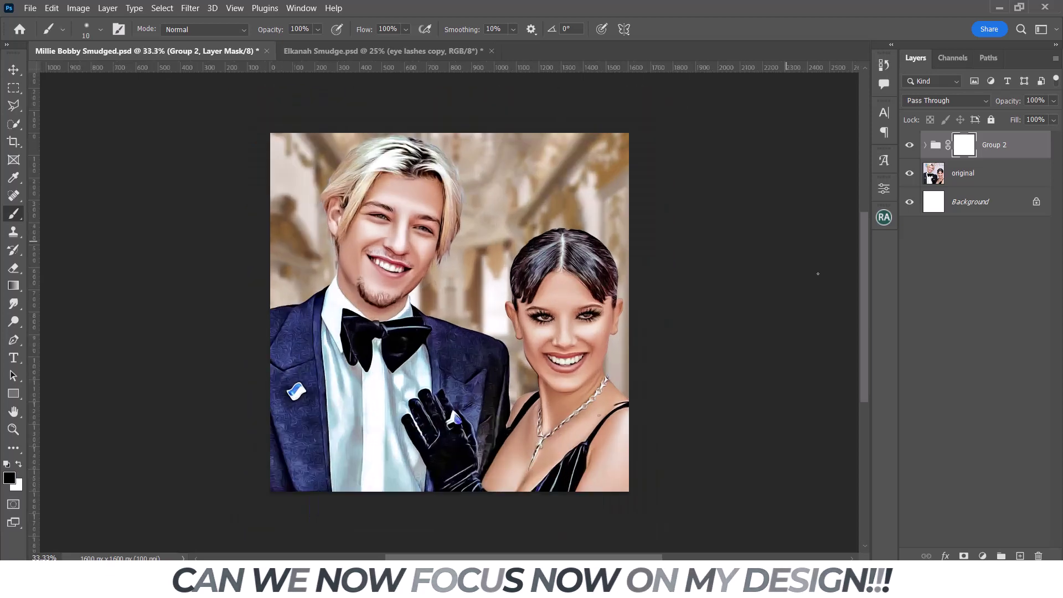
click(444, 55)
Close the Elkanah Smudge document without saving changes.
key(v)
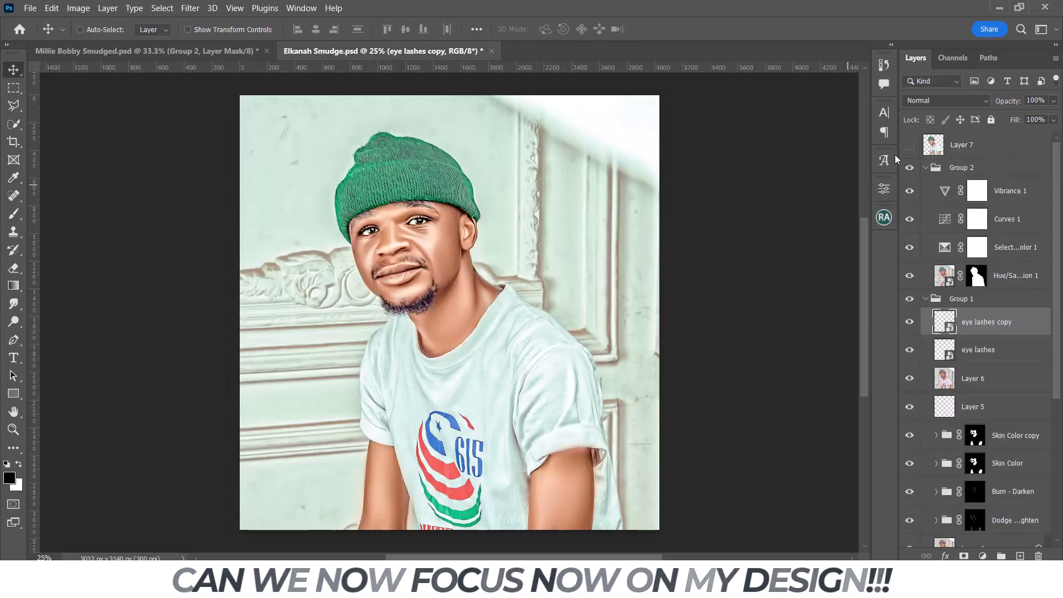
click(491, 51)
click(553, 227)
scroll(488, 330, up, 1)
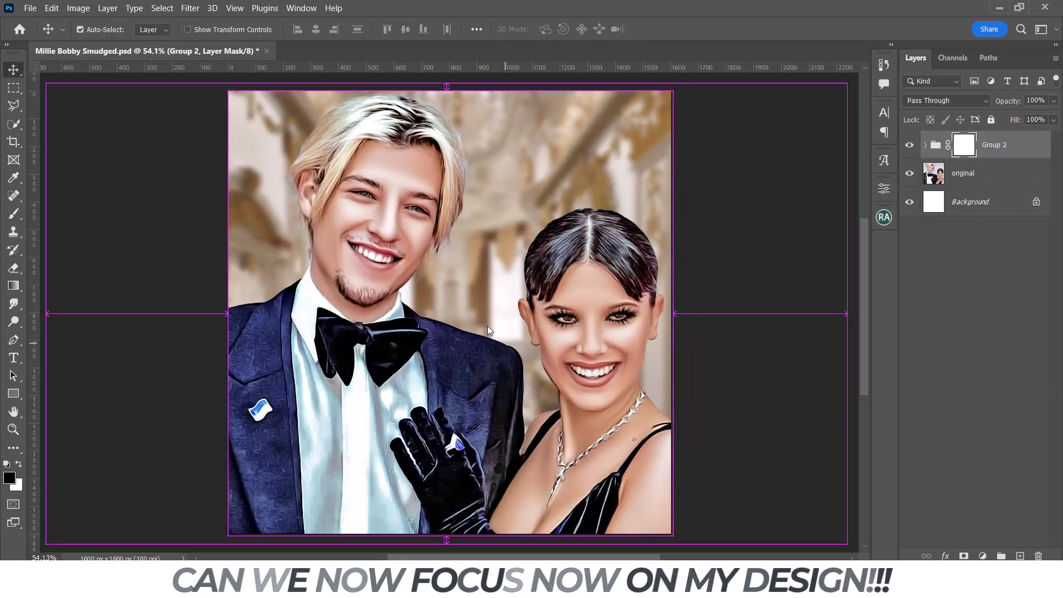
Toggle Group 2's visibility several times to compare before and after.
click(910, 146)
click(910, 147)
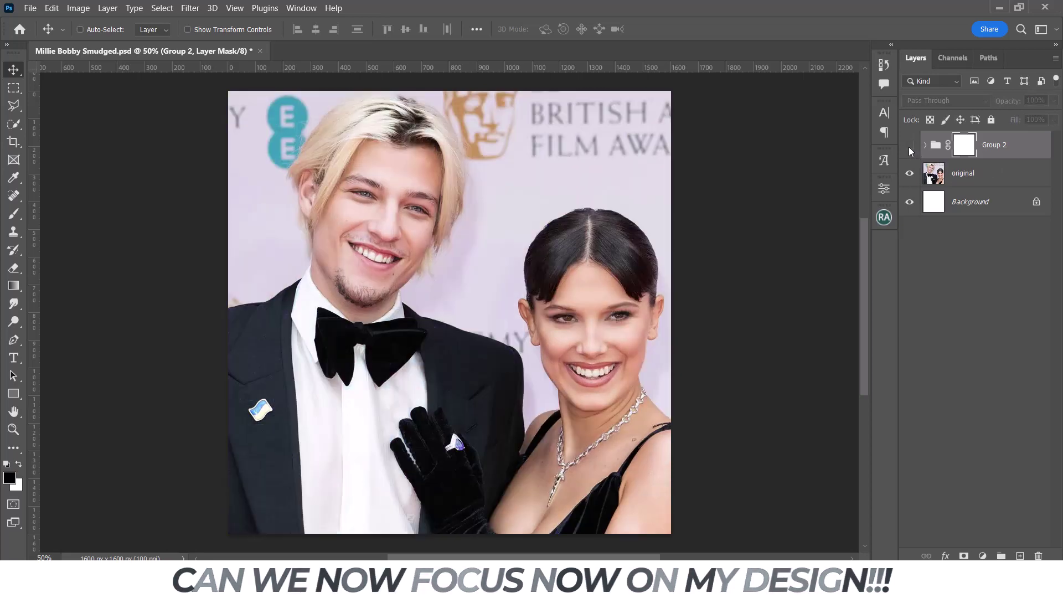
click(908, 147)
click(913, 148)
click(913, 149)
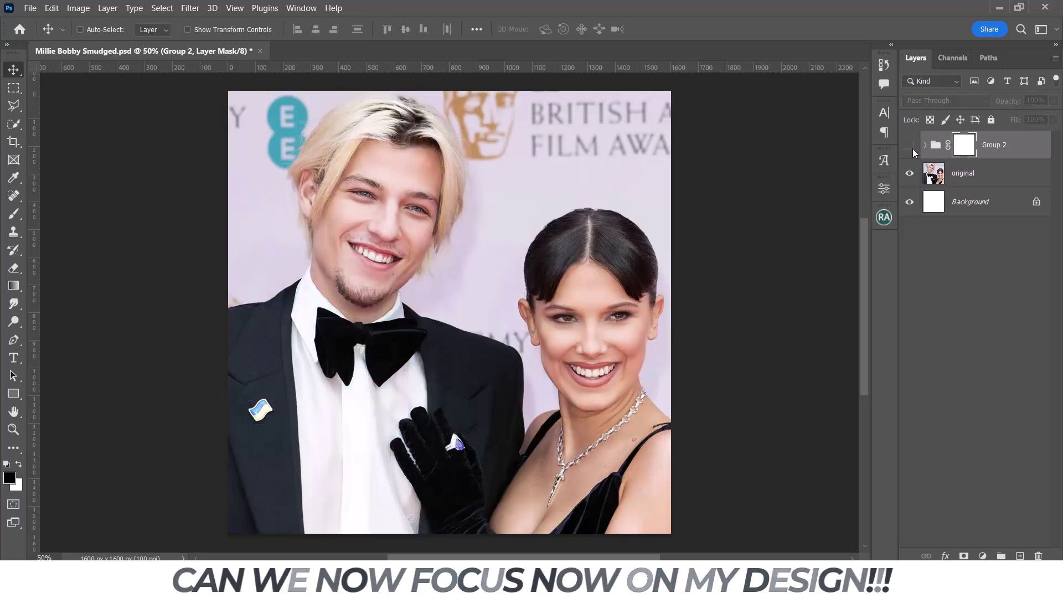
click(912, 148)
click(912, 148)
click(913, 149)
click(912, 149)
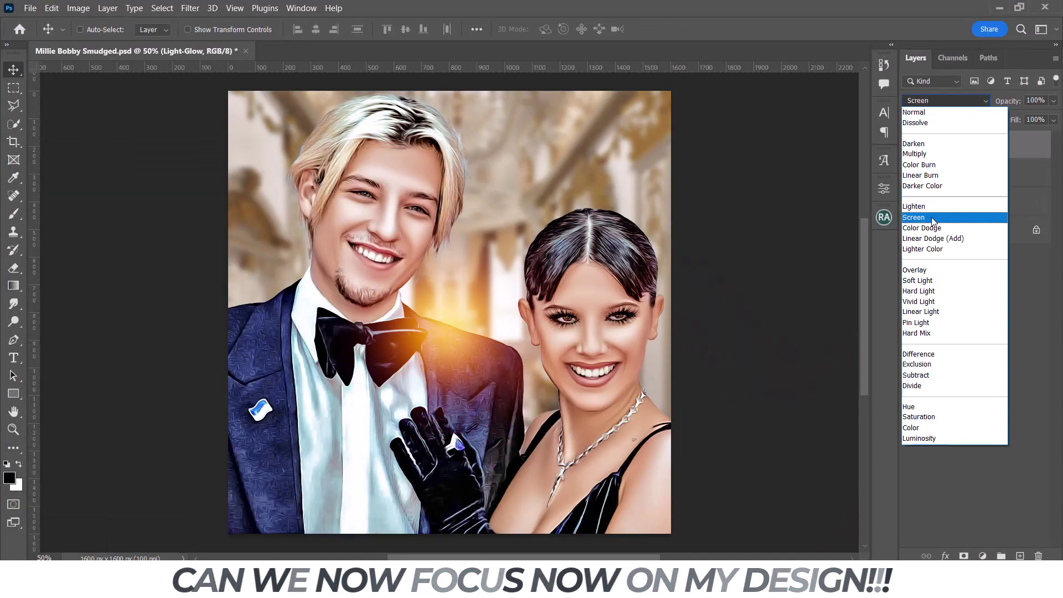
Set the Light-Glow layer to Screen and reposition it over the palace background.
click(914, 217)
drag(447, 336, 530, 292)
key(ctrl+t)
mouse_move(343, 298)
mouse_down()
mouse_move(367, 268)
mouse_move(610, 277)
mouse_move(372, 281)
mouse_move(327, 215)
mouse_move(350, 177)
mouse_up()
key(Return)
Duplicate the glow, move a copy to the upper right, and mask the copy.
key(ctrl+j)
drag(562, 223, 738, 165)
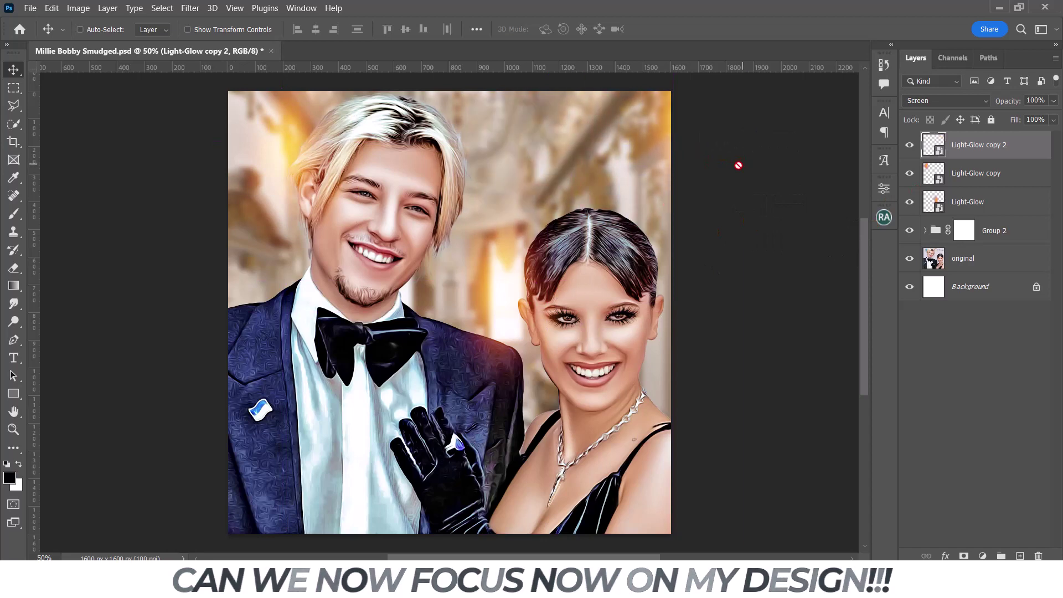
click(974, 202)
click(17, 214)
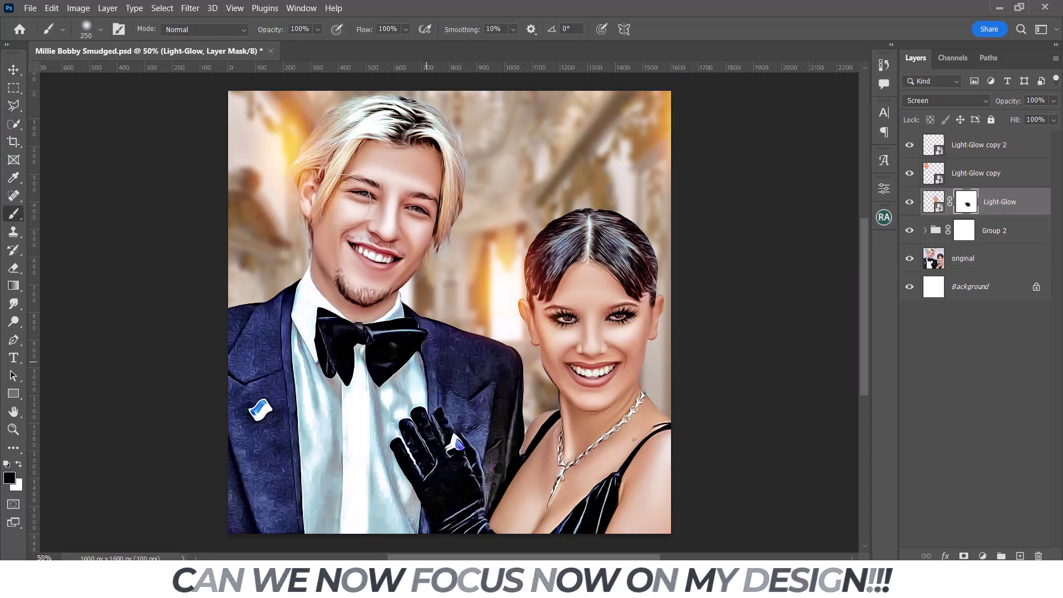
click(970, 180)
click(963, 555)
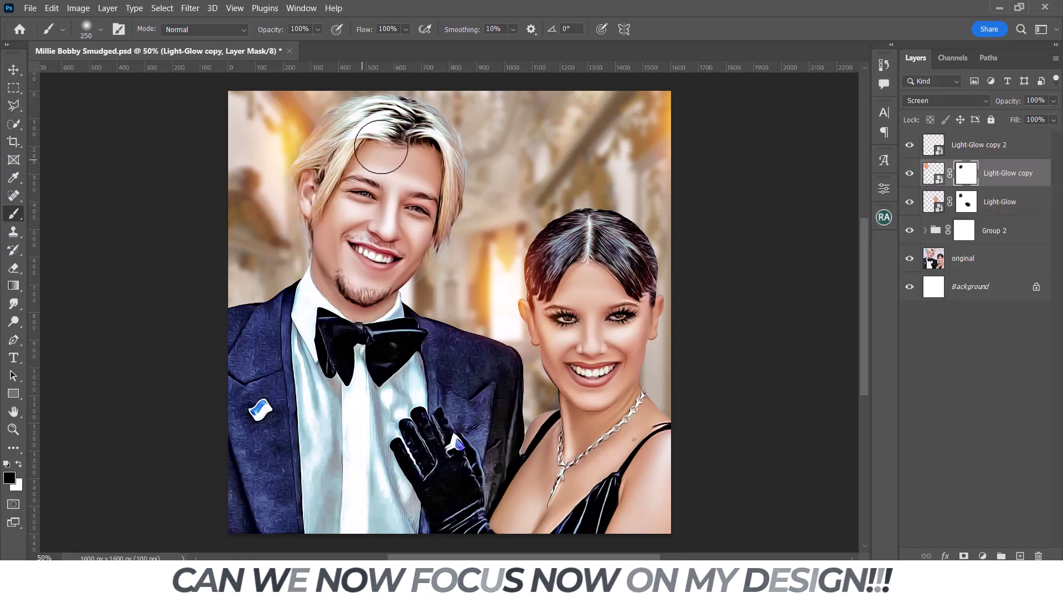
Move all three Light-Glow layers into Group 2 and collapse the group.
key(ctrl+minus)
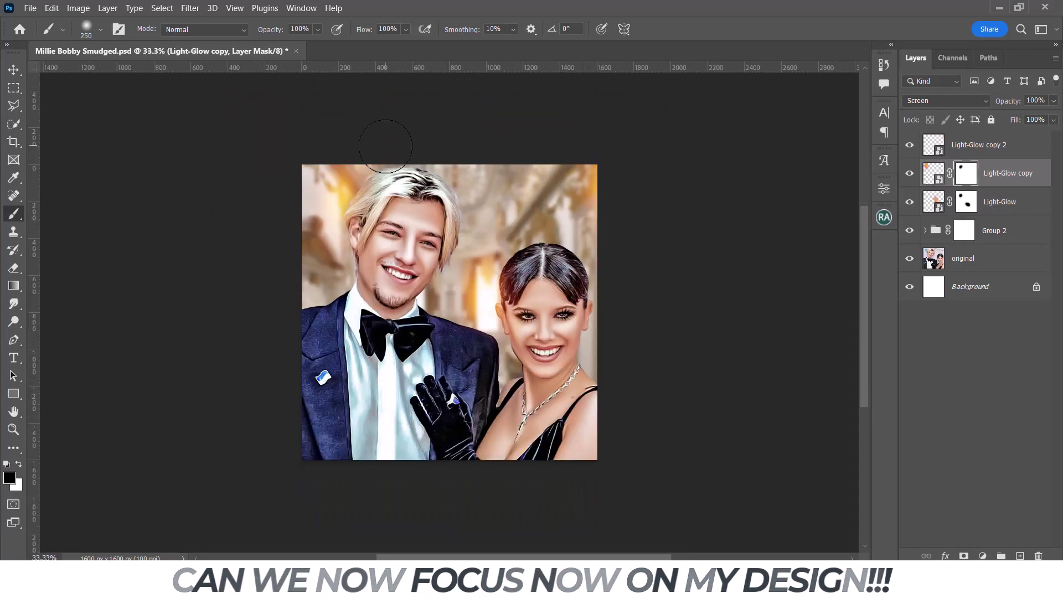
key(ctrl+plus)
shift+click(984, 145)
shift+click(1000, 202)
drag(1000, 202, 994, 231)
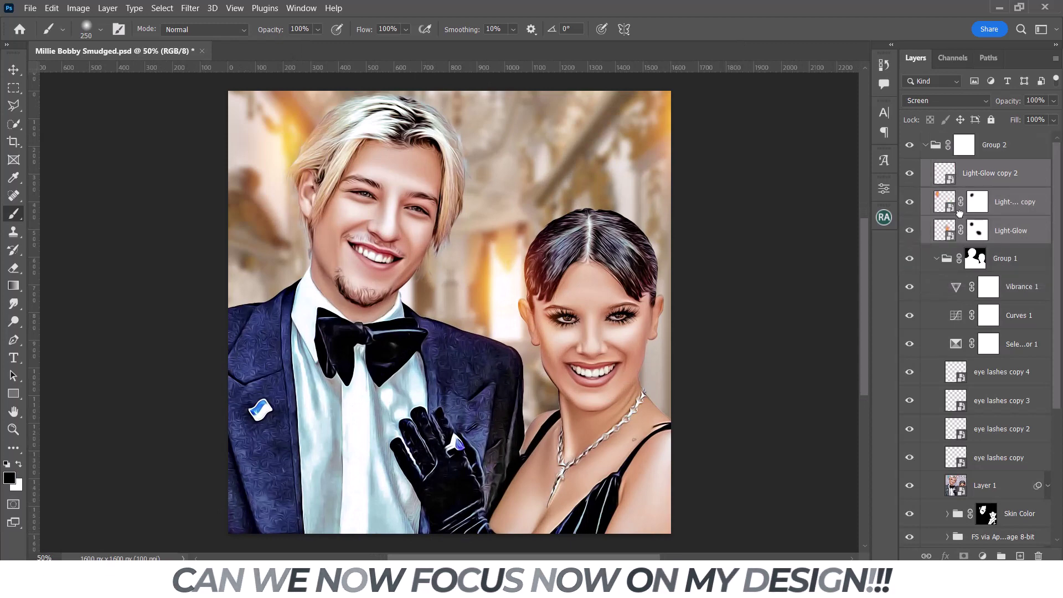
click(921, 145)
key(ctrl+minus)
Turn off Group 2's eye icon to reveal the original awards photo.
click(909, 146)
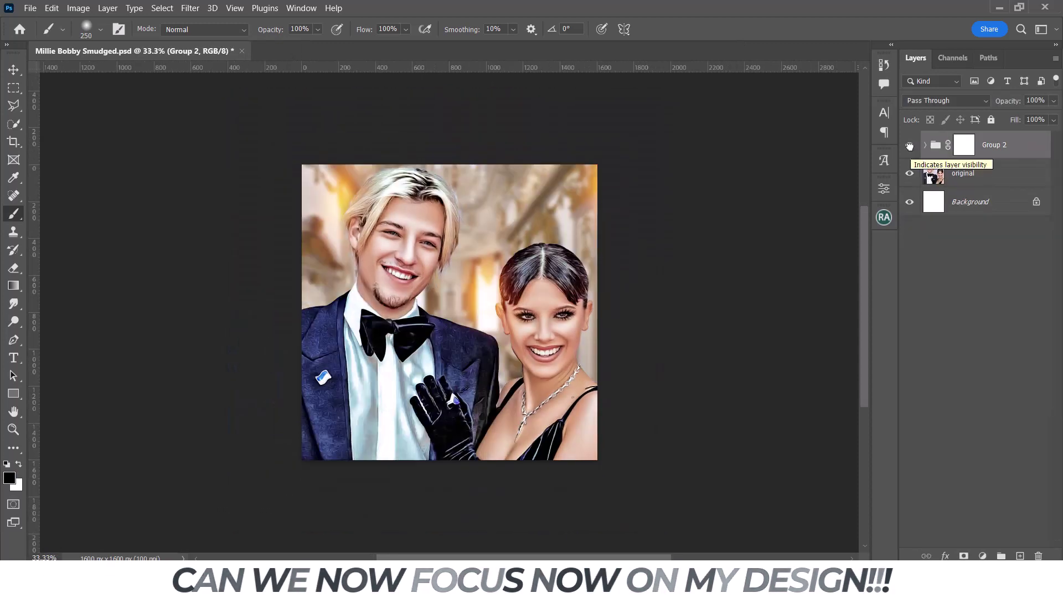
click(910, 145)
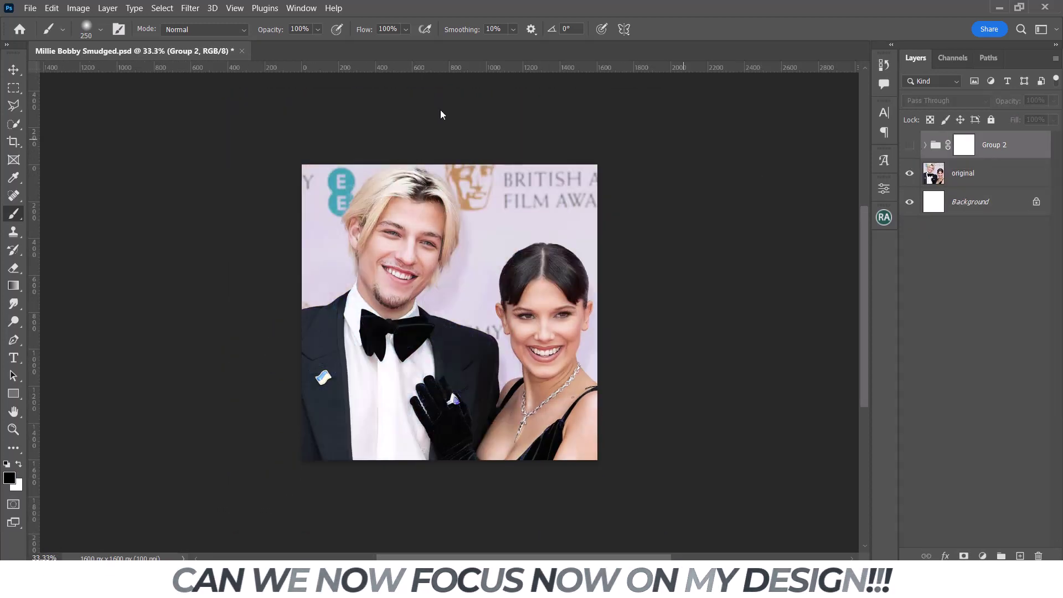